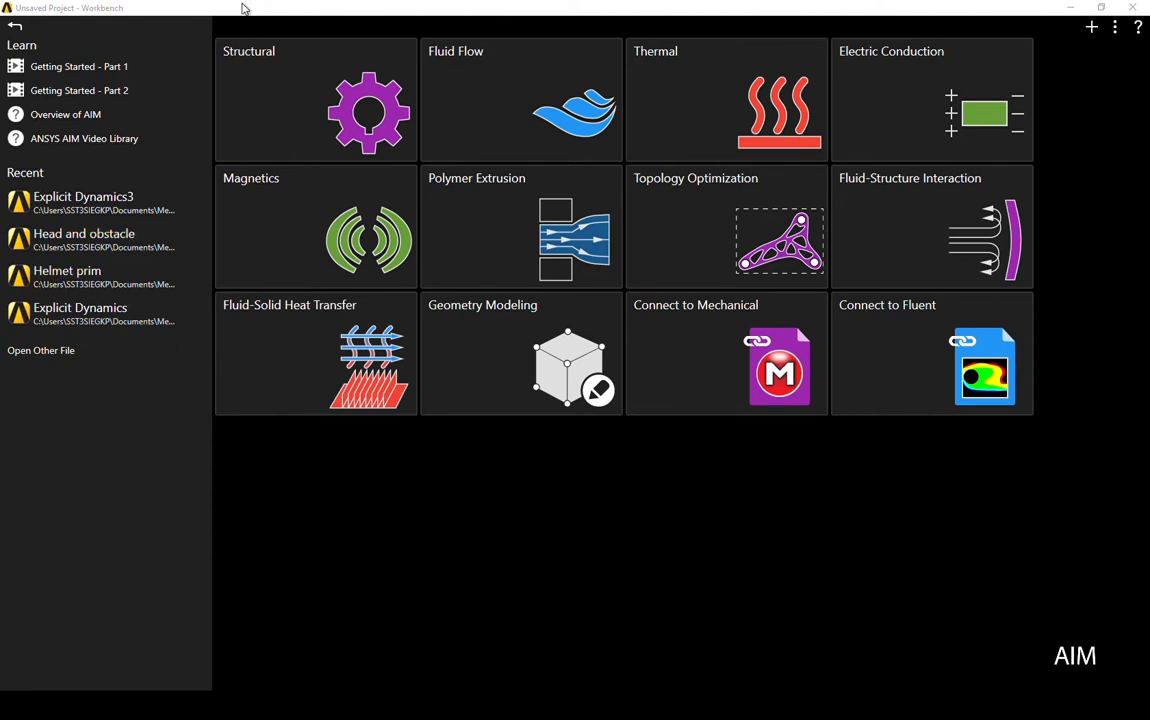
Step: Leave the start page for the Project Schematic and add a standalone Explicit Dynamics system (B)
{"action": "left_click", "coordinate": [20, 30]}
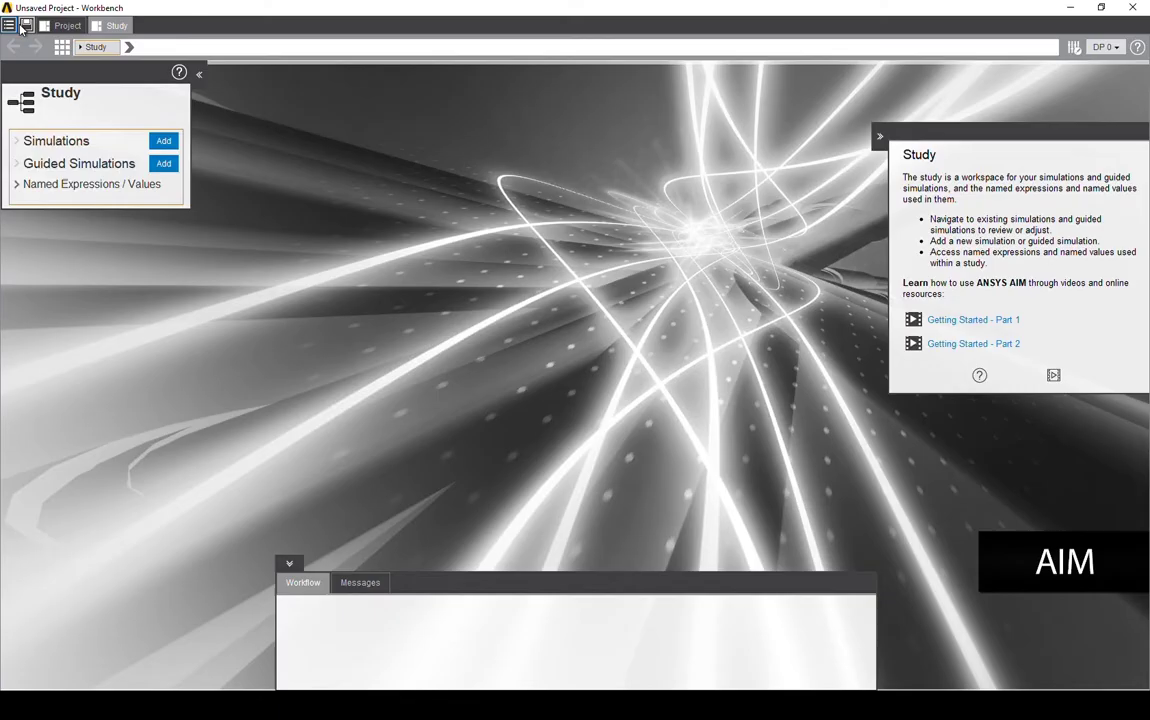
{"action": "left_click", "coordinate": [71, 28]}
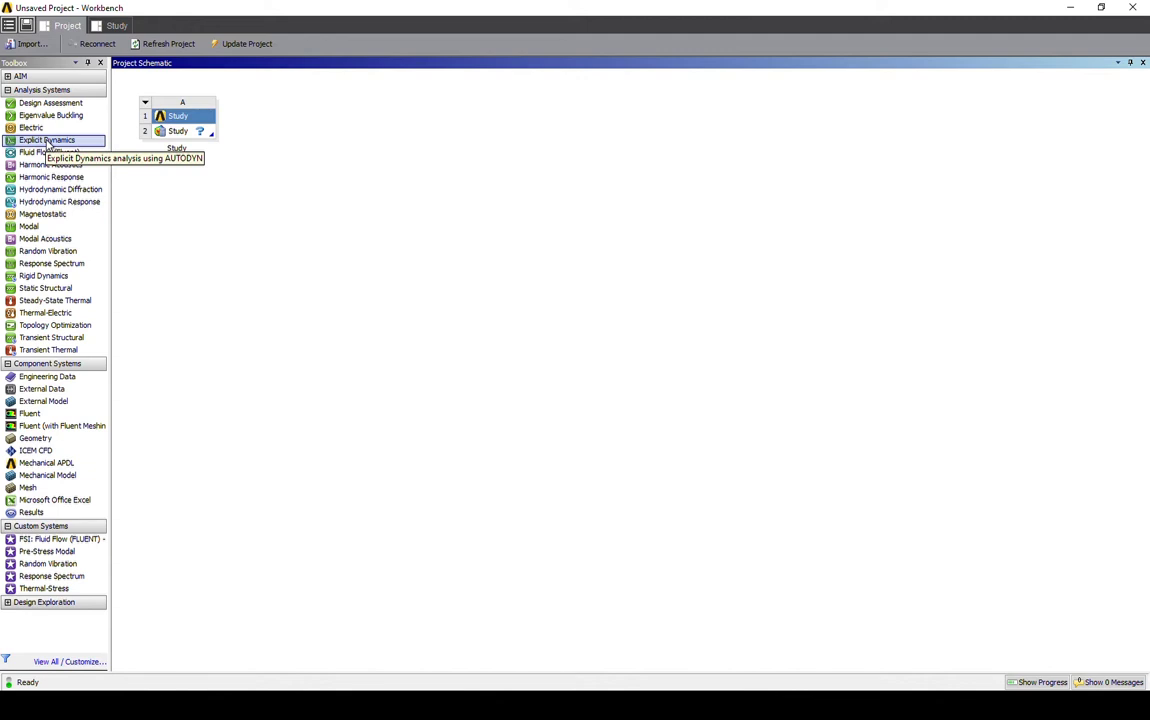
{"action": "left_click_drag", "start_coordinate": [45, 144], "coordinate": [333, 133]}
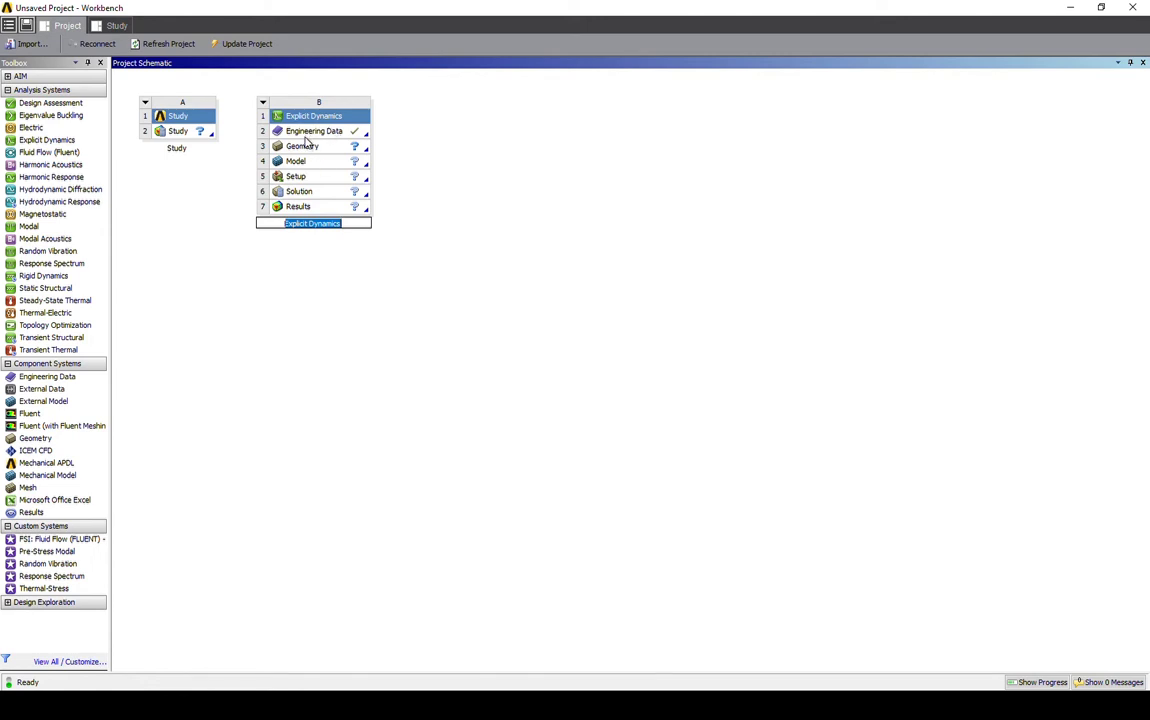
Step: Open system B's Engineering Data for editing and show the available material library sources
{"action": "left_click", "coordinate": [307, 138]}
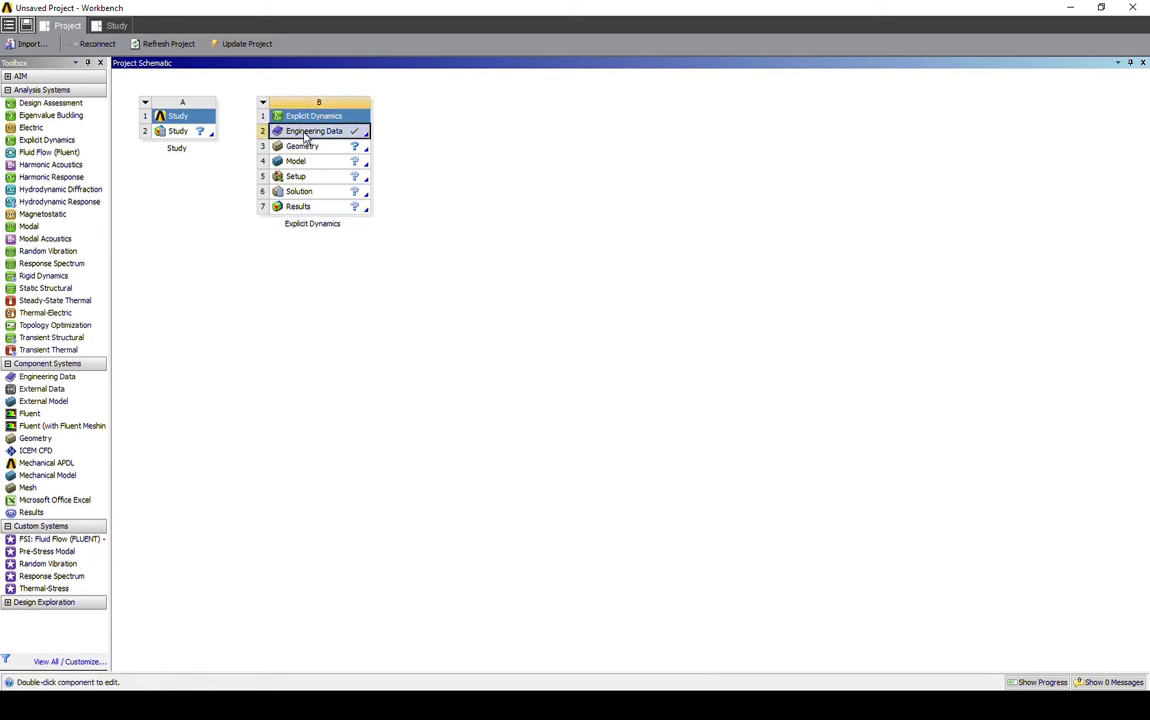
{"action": "right_click", "coordinate": [307, 138]}
{"action": "left_click", "coordinate": [315, 142]}
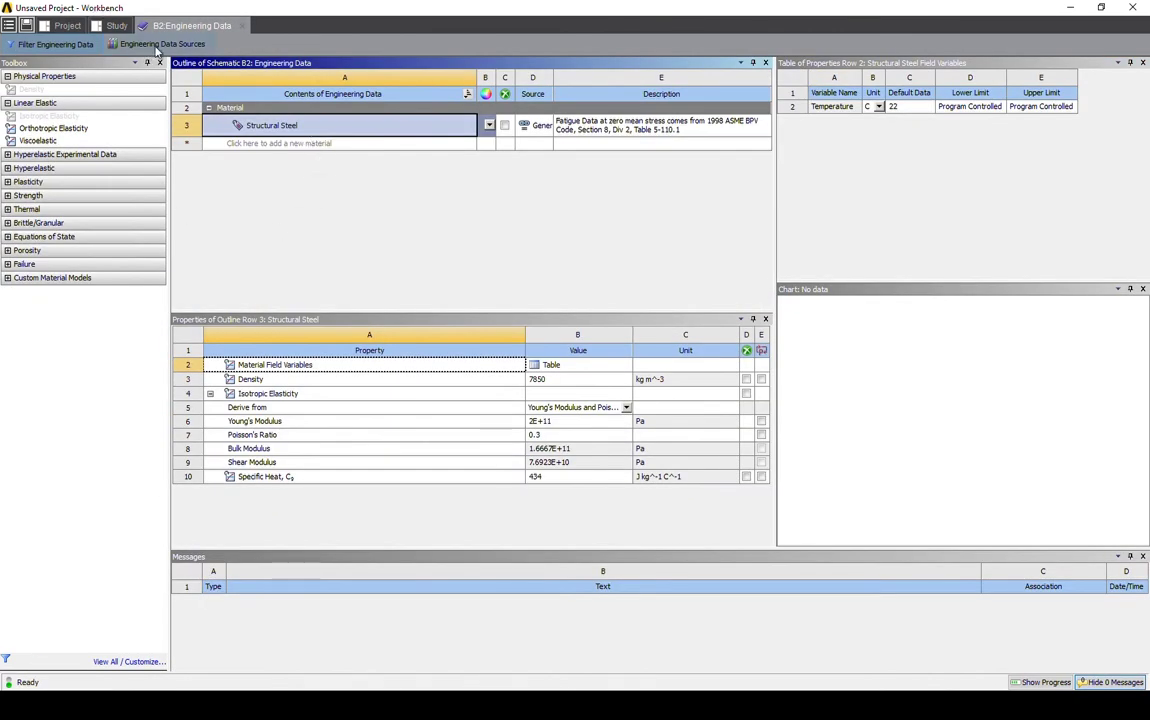
{"action": "left_click", "coordinate": [158, 45]}
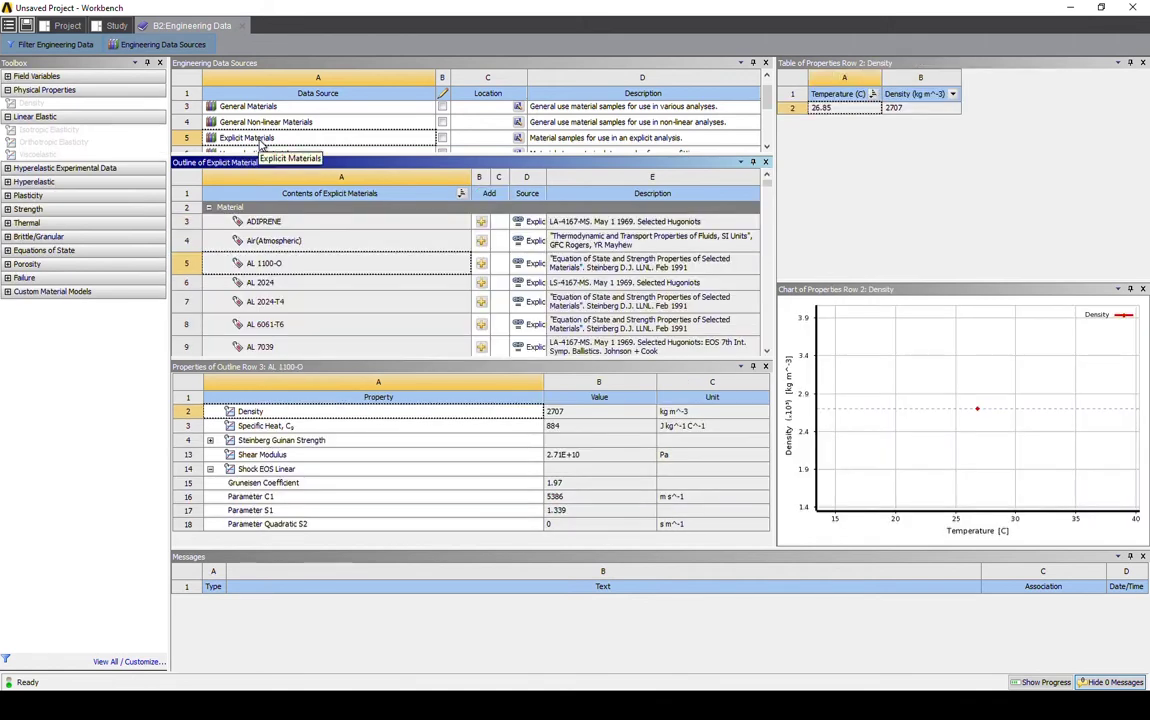
Step: Open the Explicit Materials library and view NYLON's properties, including density 1140 kg m^-3
{"action": "left_click", "coordinate": [260, 142]}
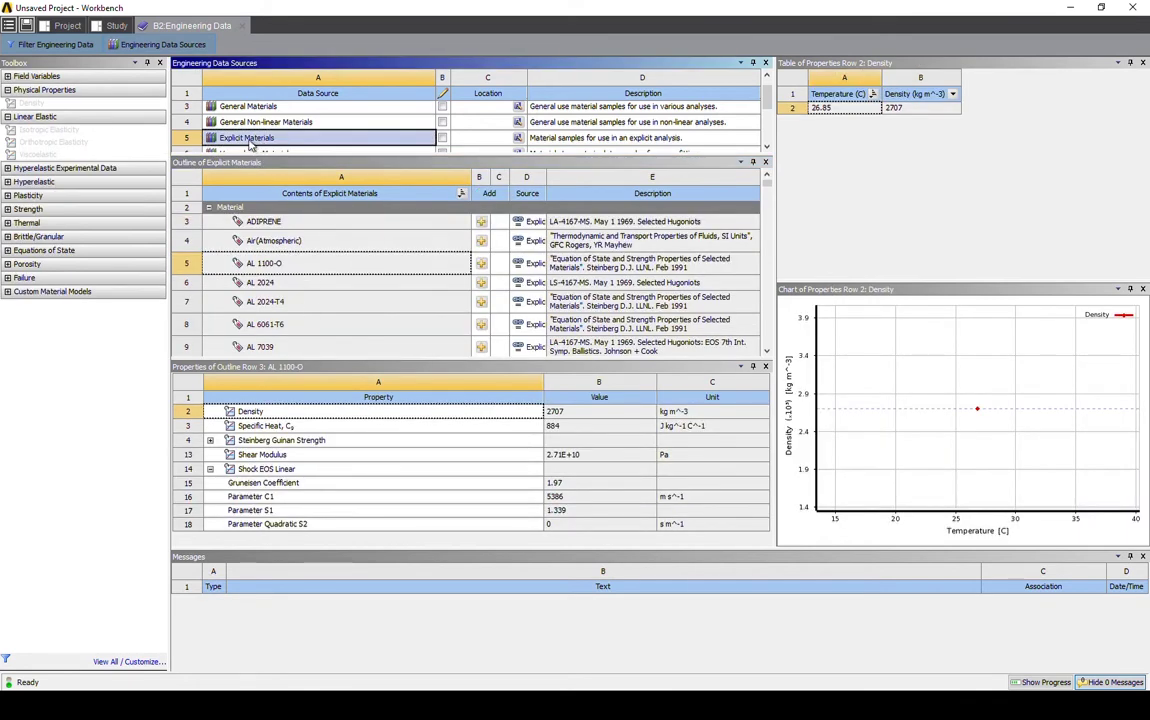
{"action": "scroll", "coordinate": [290, 277], "scroll_direction": "down", "scroll_amount": 3}
{"action": "scroll", "coordinate": [290, 277], "scroll_direction": "down", "scroll_amount": 5}
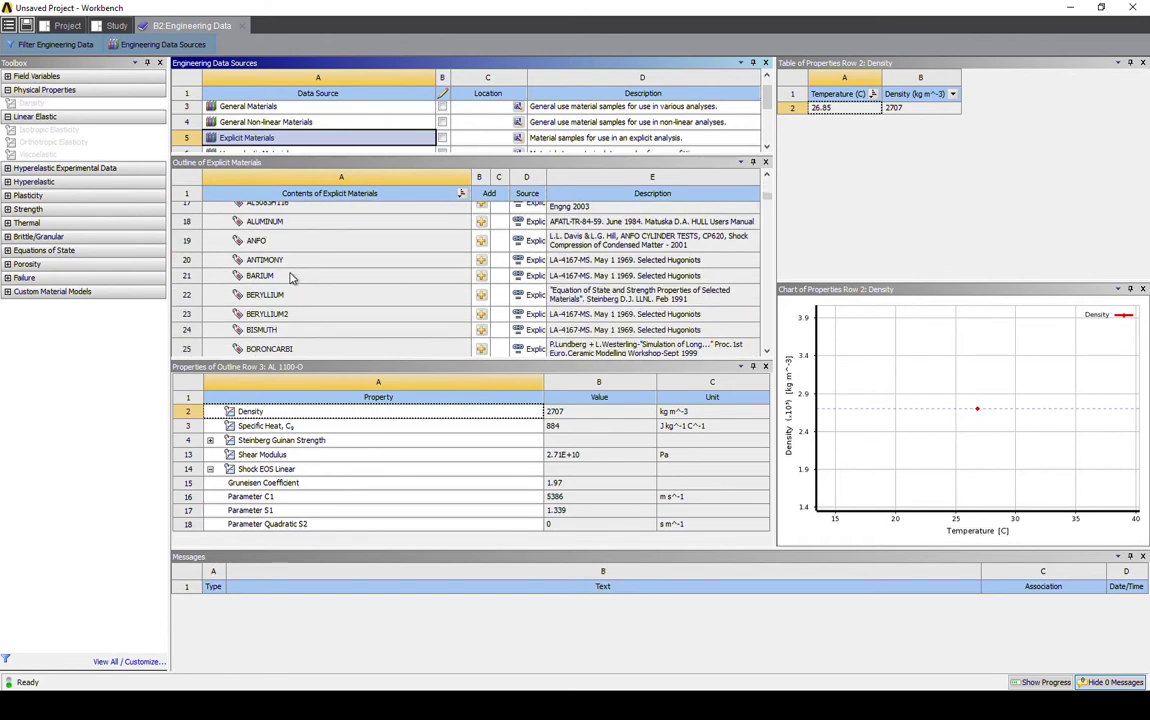
{"action": "scroll", "coordinate": [290, 278], "scroll_direction": "down", "scroll_amount": 2}
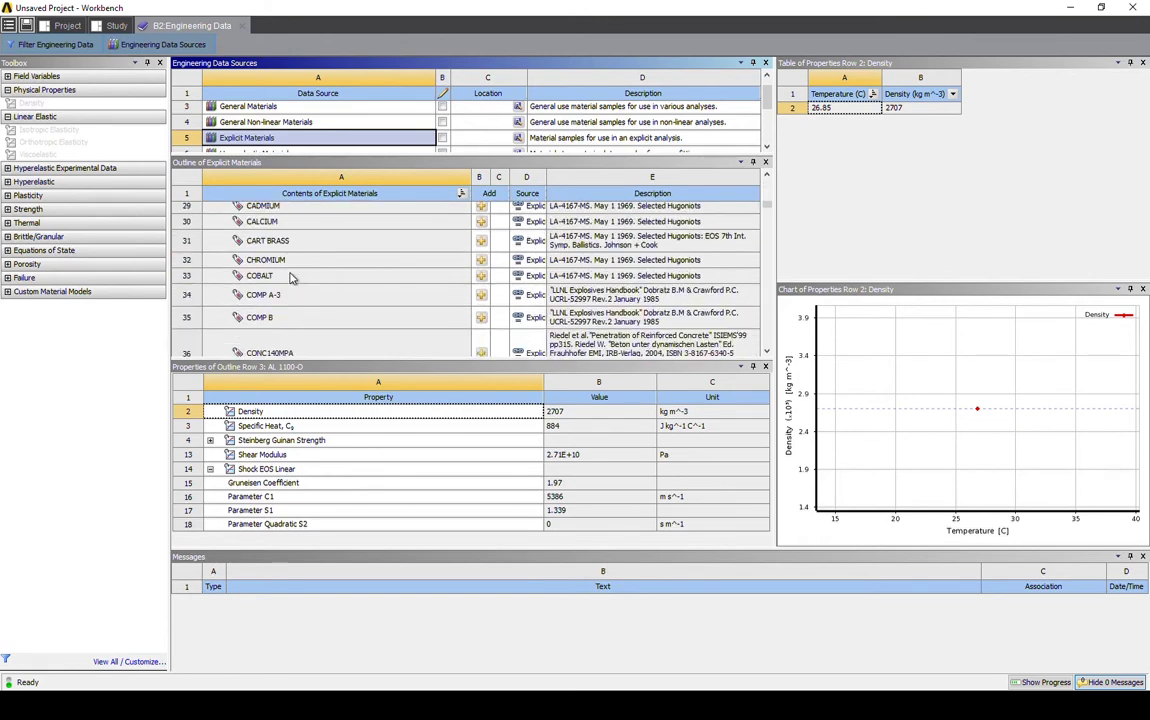
{"action": "scroll", "coordinate": [290, 277], "scroll_direction": "down", "scroll_amount": 15}
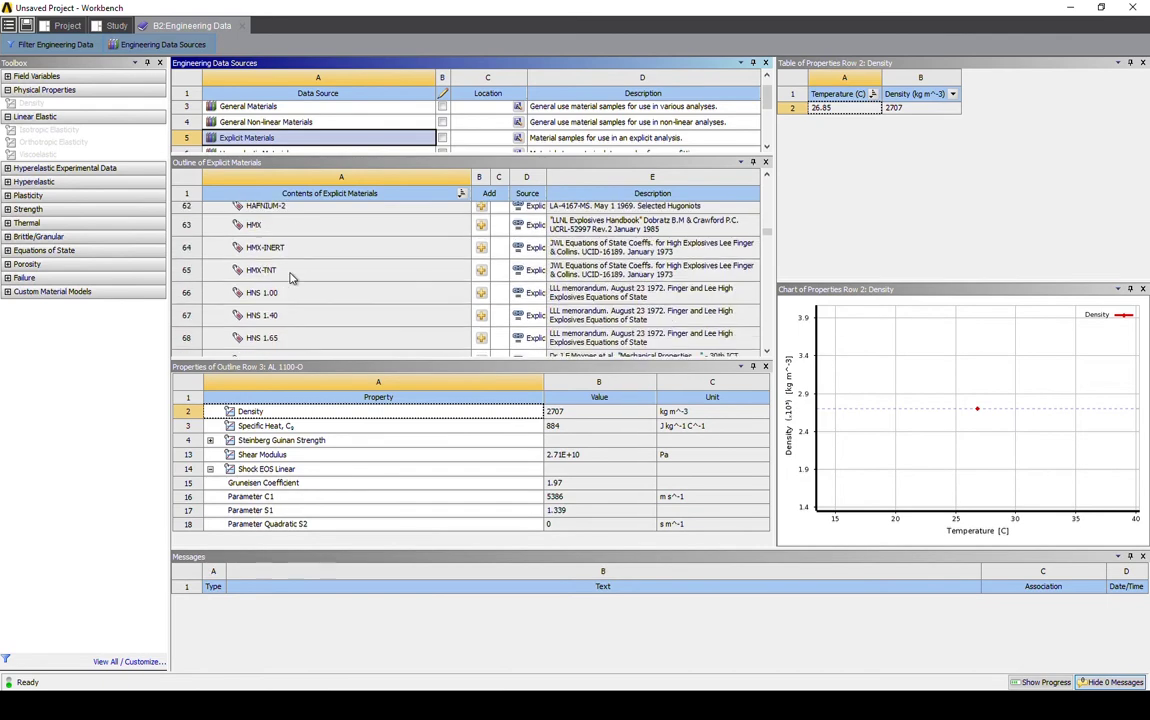
{"action": "scroll", "coordinate": [290, 278], "scroll_direction": "down", "scroll_amount": 11}
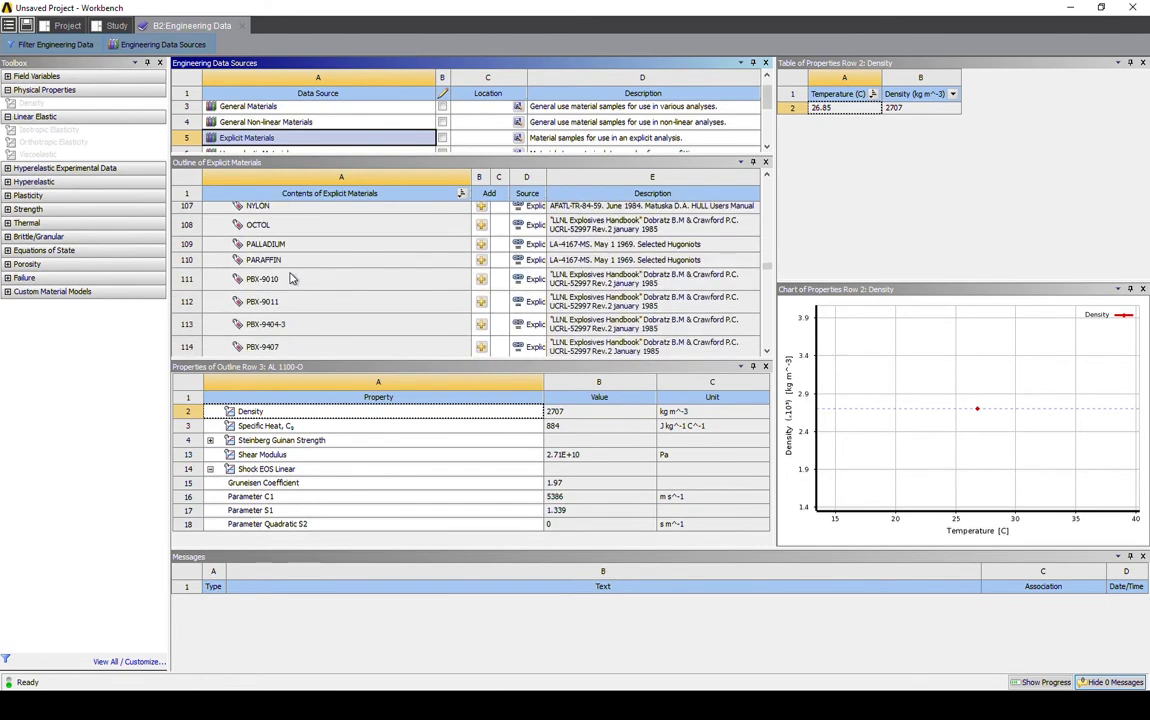
{"action": "scroll", "coordinate": [290, 278], "scroll_direction": "up", "scroll_amount": 2}
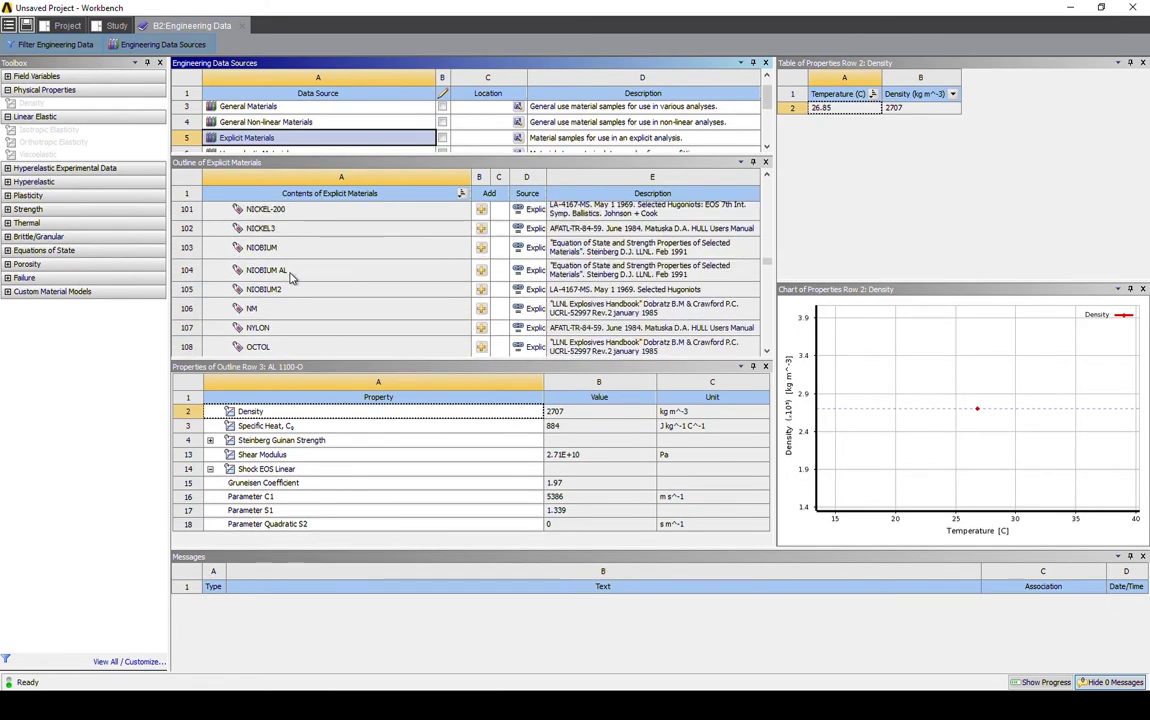
{"action": "left_click", "coordinate": [291, 330]}
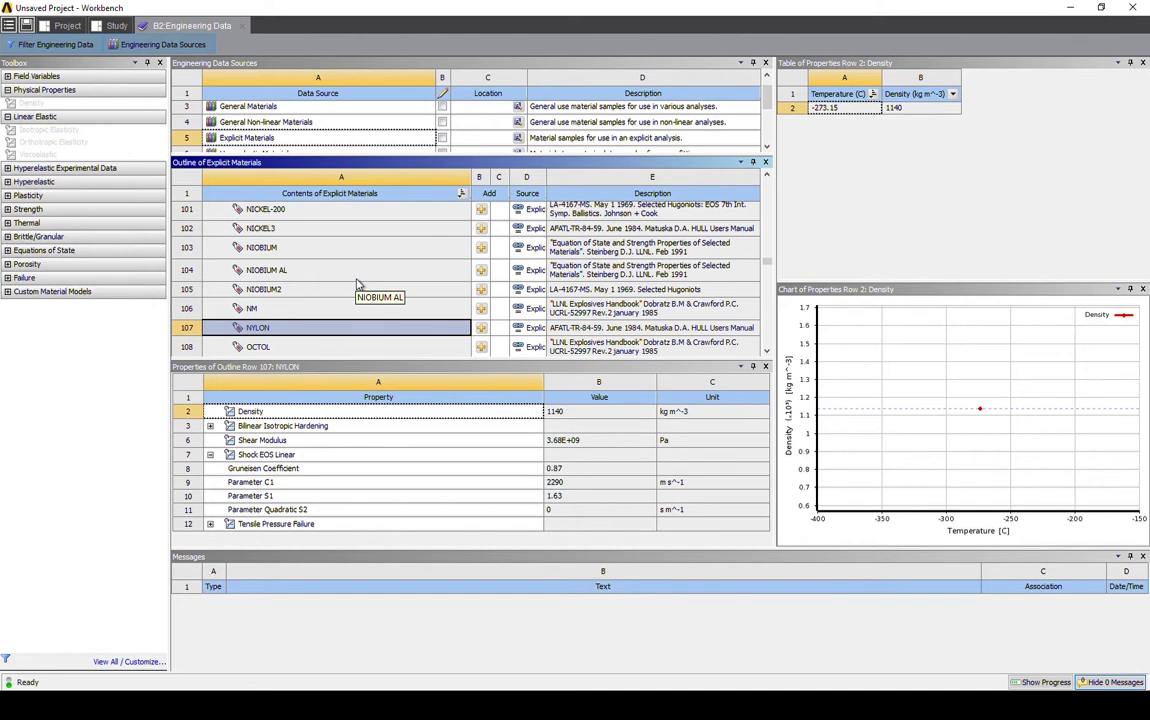
Step: Add NYLON and the CONC140MPA concrete from Explicit Materials to system B's engineering data
{"action": "left_click", "coordinate": [484, 330]}
{"action": "scroll", "coordinate": [308, 283], "scroll_direction": "down", "scroll_amount": 6}
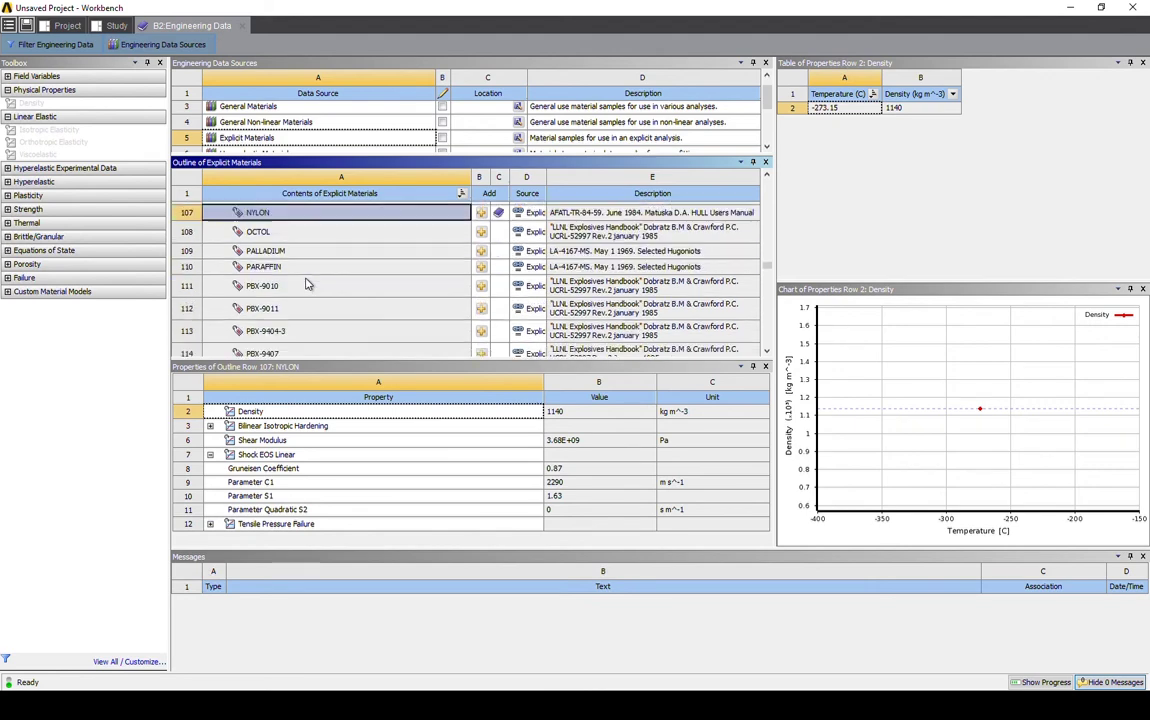
{"action": "scroll", "coordinate": [308, 283], "scroll_direction": "down", "scroll_amount": 9}
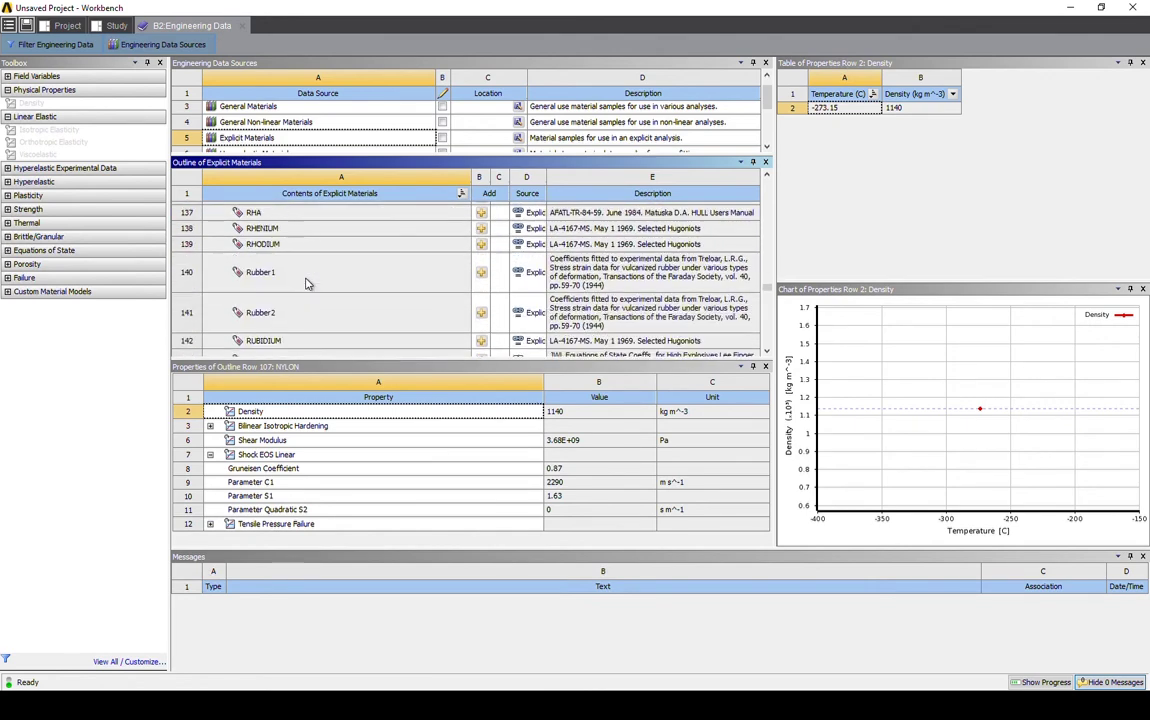
{"action": "scroll", "coordinate": [308, 283], "scroll_direction": "down", "scroll_amount": 7}
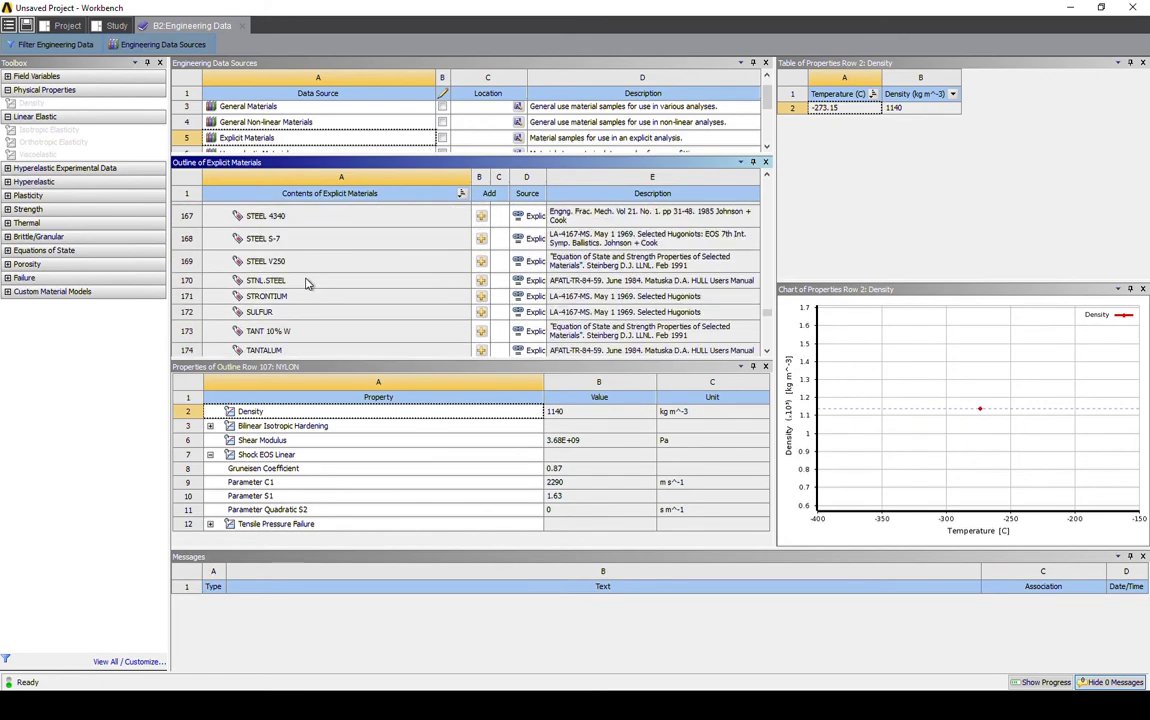
{"action": "scroll", "coordinate": [308, 283], "scroll_direction": "down", "scroll_amount": 5}
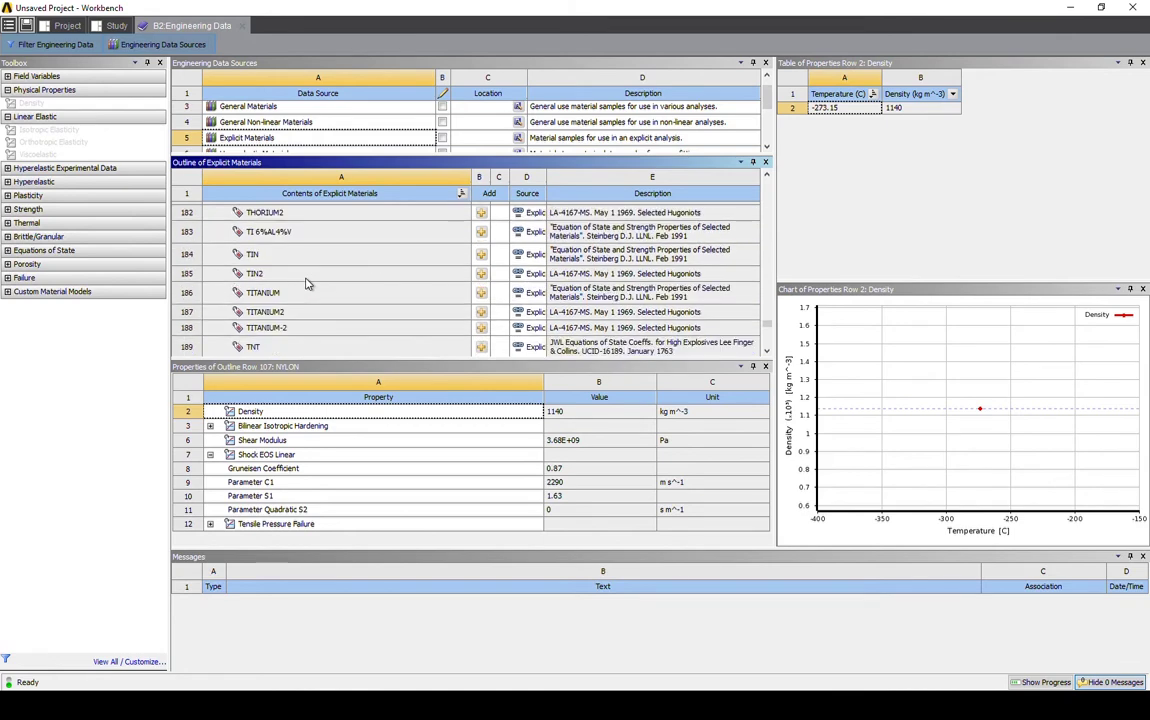
{"action": "scroll", "coordinate": [308, 283], "scroll_direction": "down", "scroll_amount": 8}
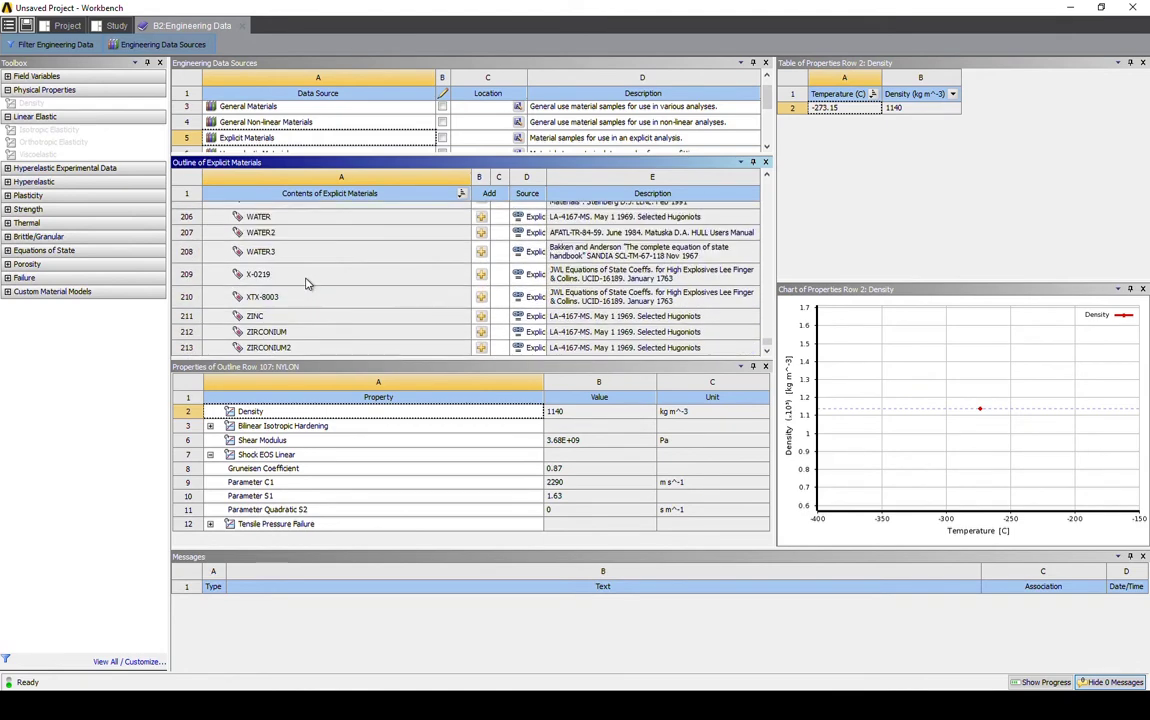
{"action": "scroll", "coordinate": [308, 283], "scroll_direction": "up", "scroll_amount": 20}
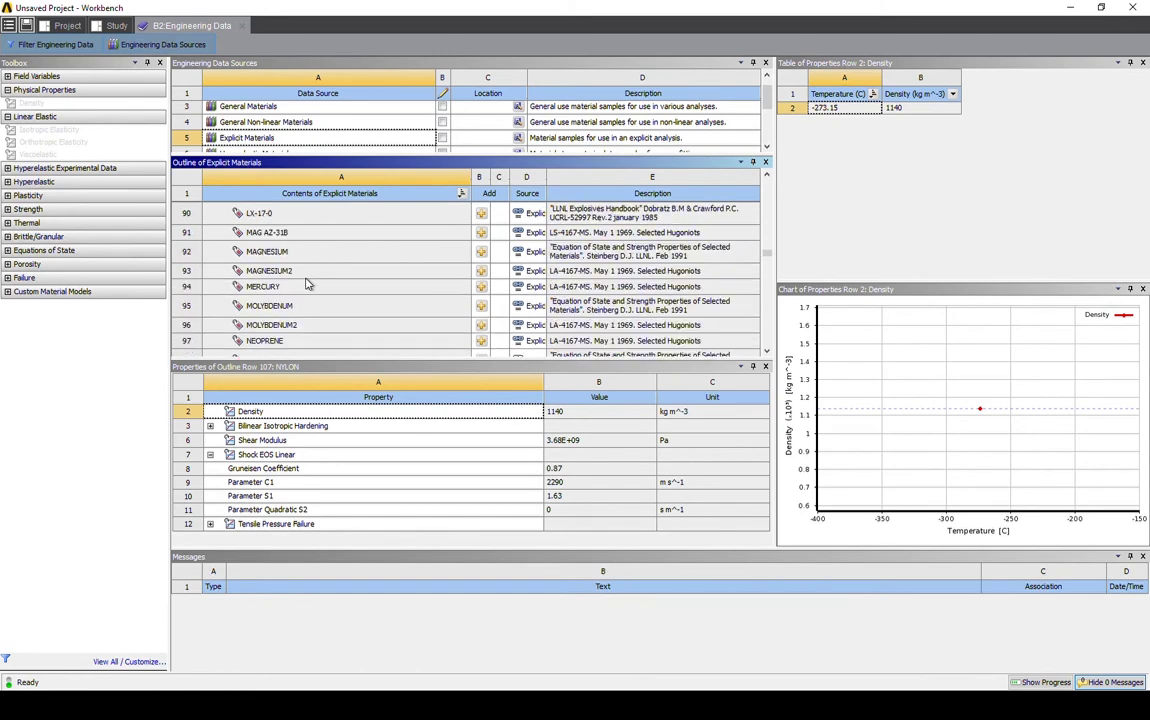
{"action": "scroll", "coordinate": [308, 283], "scroll_direction": "up", "scroll_amount": 20}
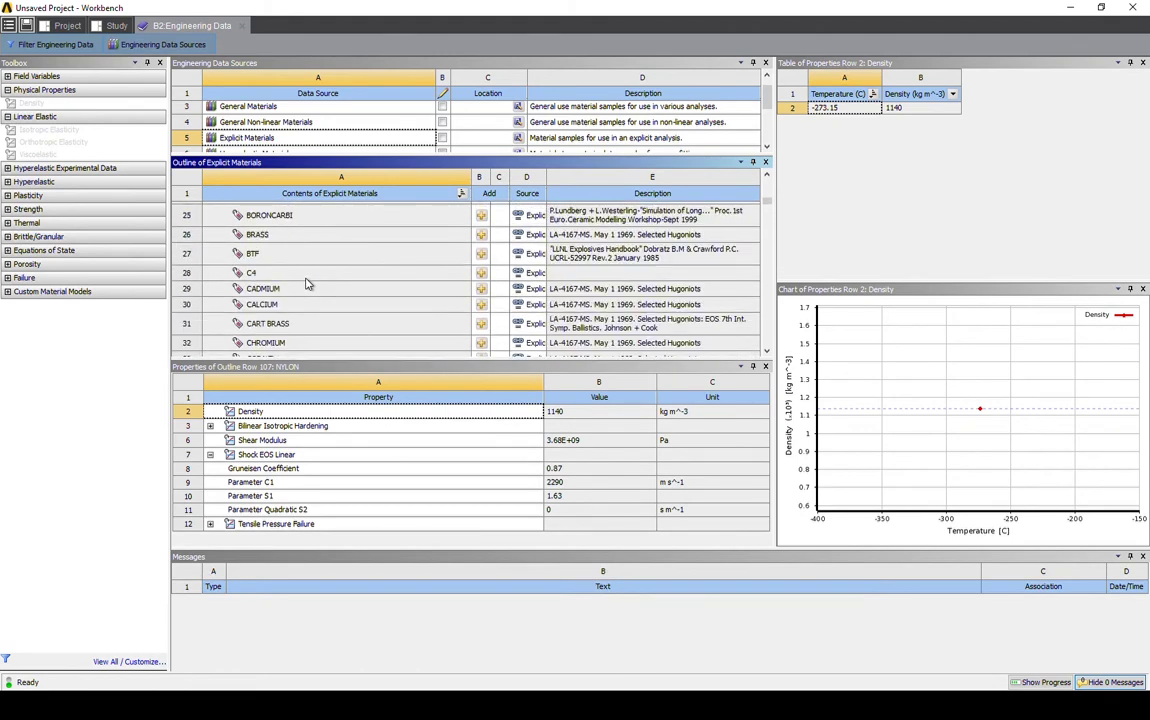
{"action": "scroll", "coordinate": [308, 283], "scroll_direction": "up", "scroll_amount": 2}
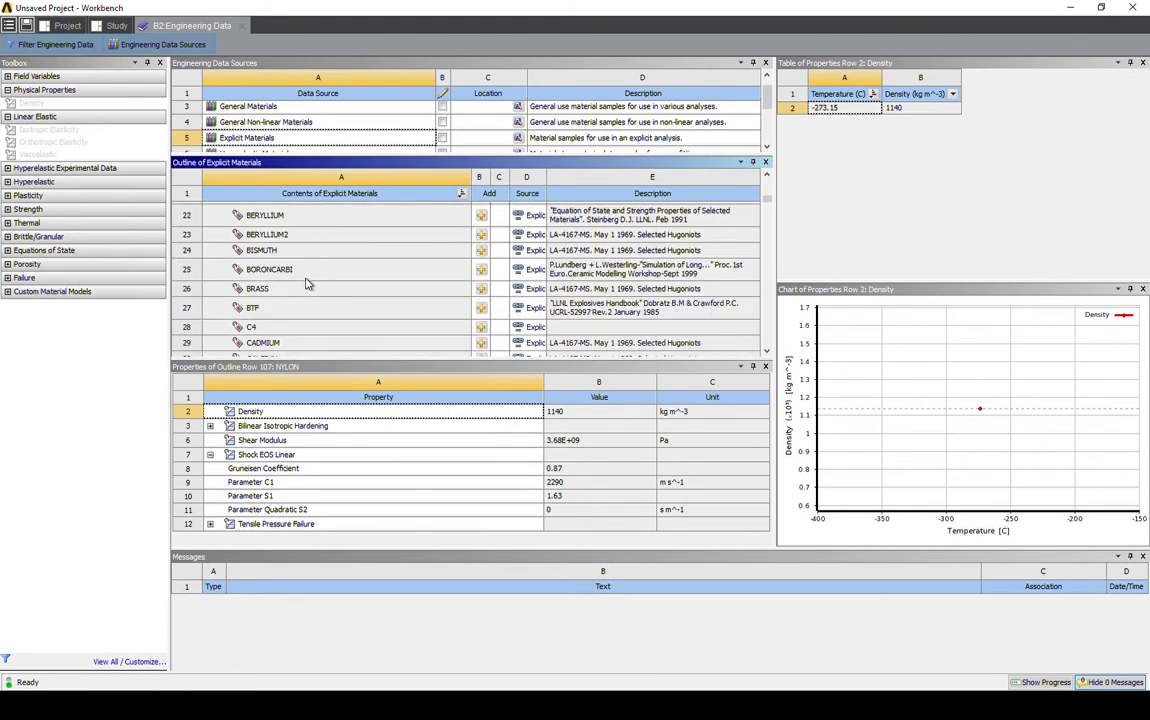
{"action": "scroll", "coordinate": [308, 283], "scroll_direction": "up", "scroll_amount": 2}
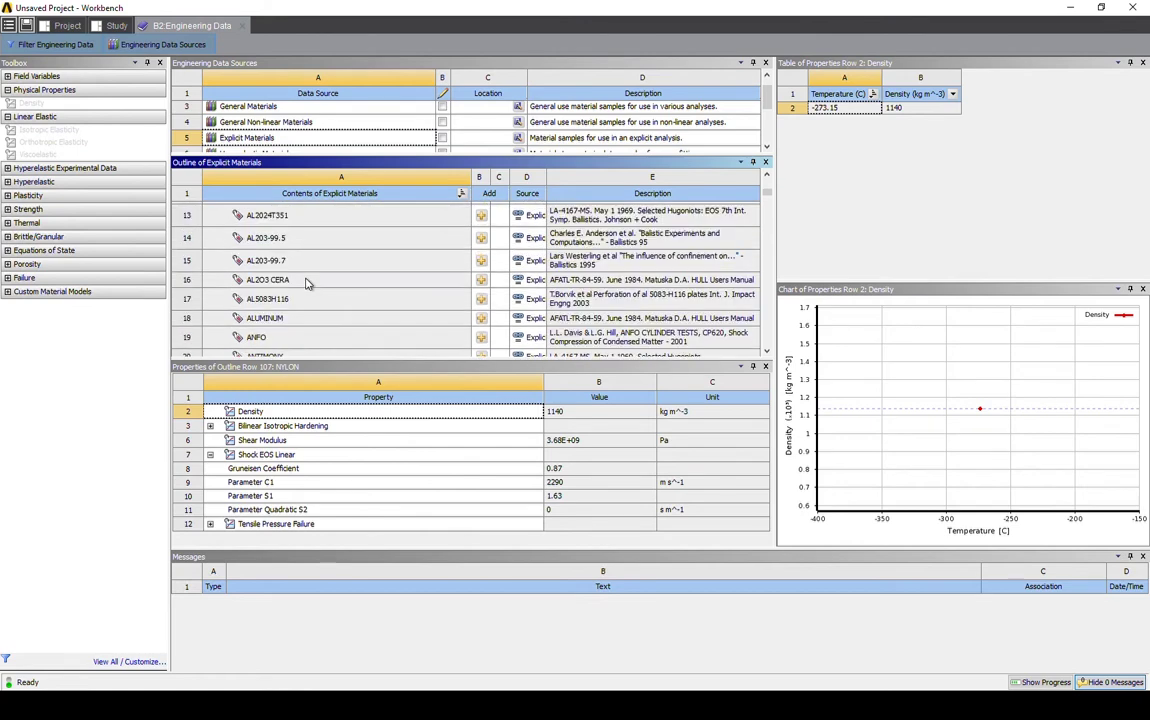
{"action": "scroll", "coordinate": [308, 283], "scroll_direction": "down", "scroll_amount": 5}
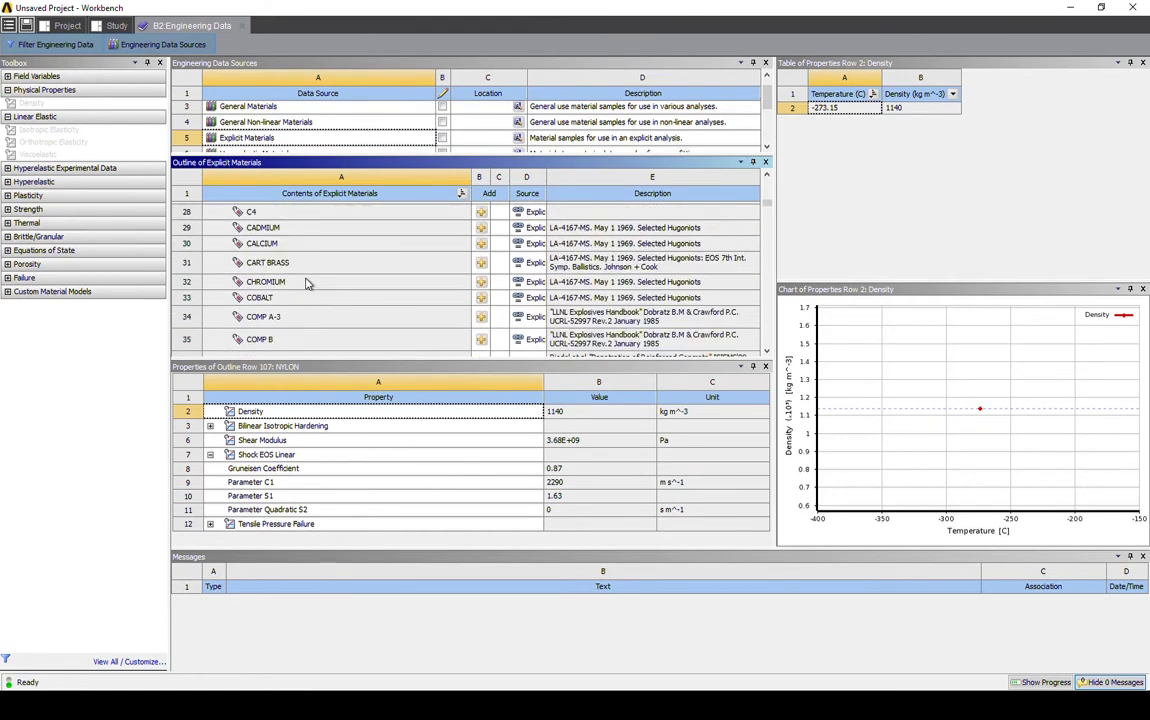
{"action": "scroll", "coordinate": [308, 283], "scroll_direction": "down", "scroll_amount": 2}
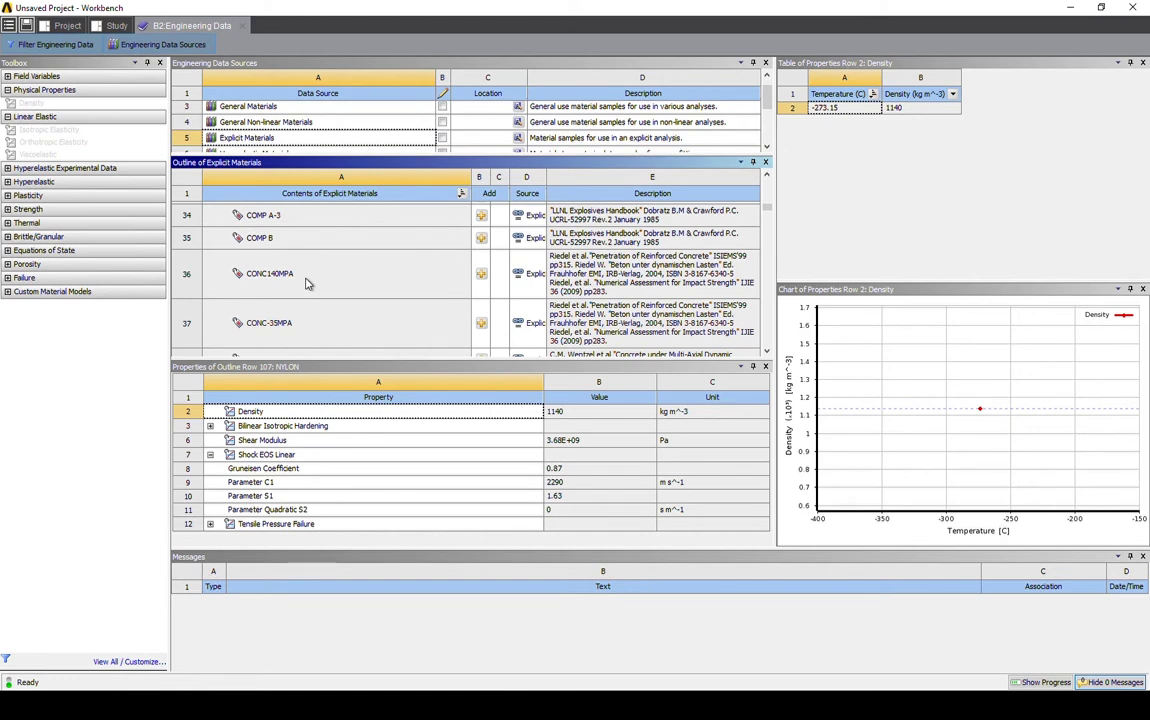
{"action": "left_click", "coordinate": [308, 283]}
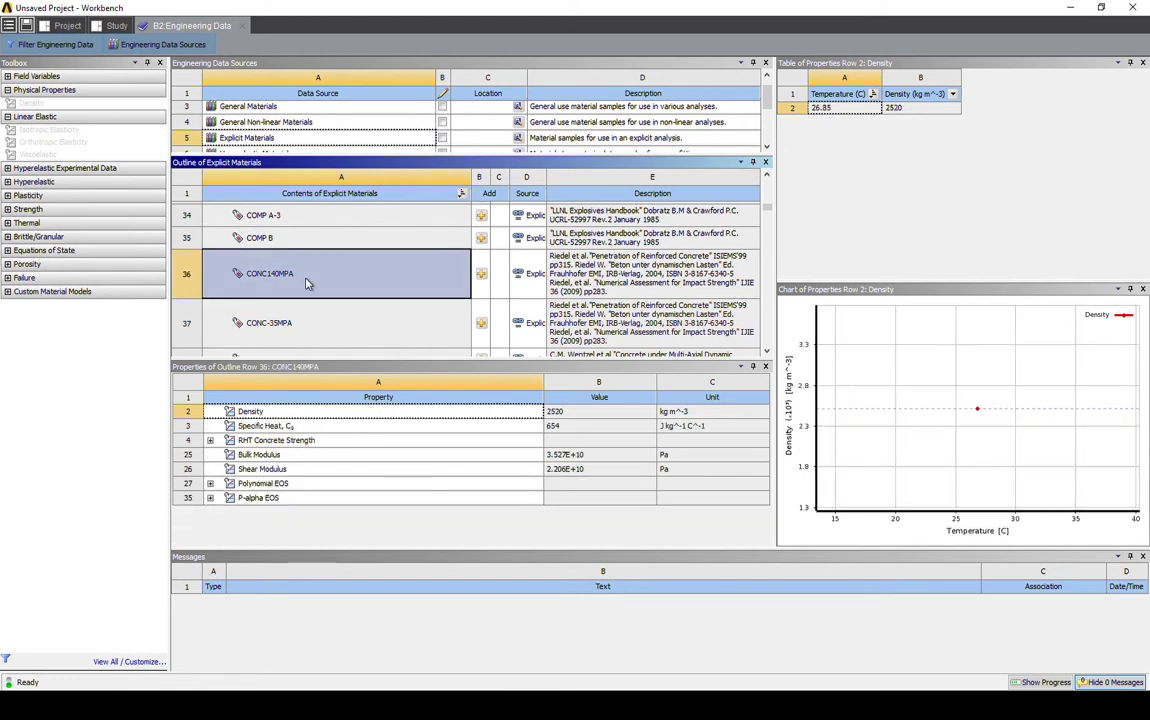
{"action": "left_click", "coordinate": [482, 274]}
Step: Close the Engineering Data editor and create new DesignModeler geometry from Geometry cell B3
{"action": "left_click", "coordinate": [242, 27]}
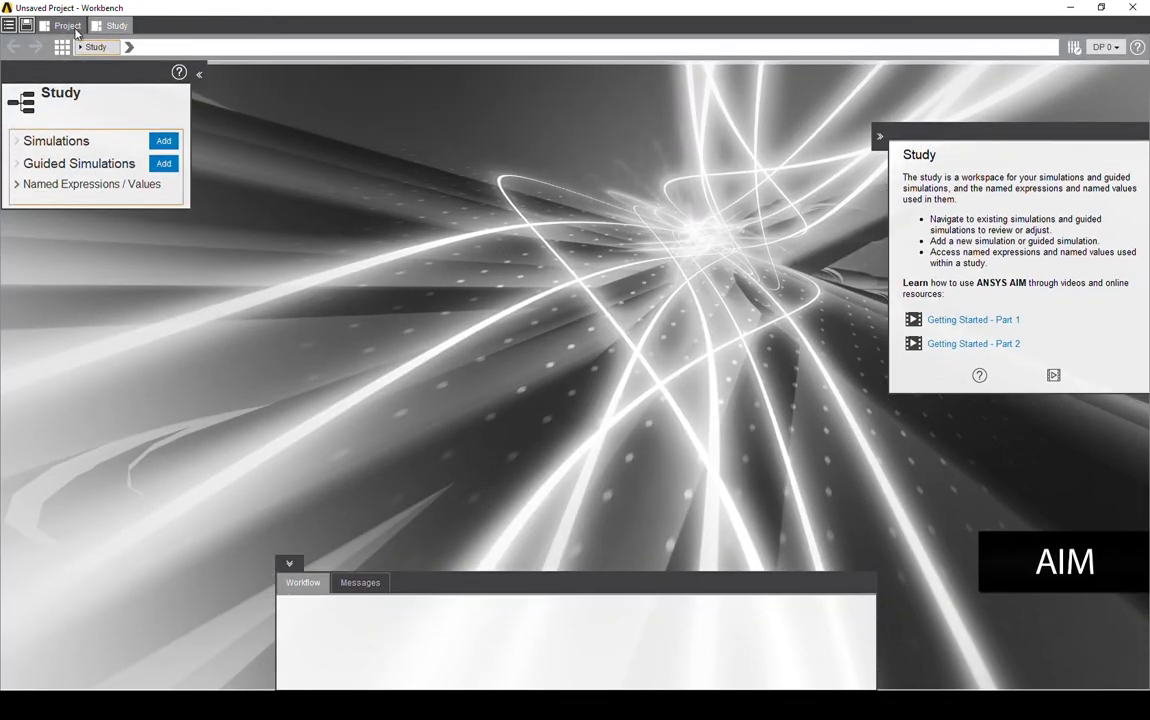
{"action": "left_click", "coordinate": [68, 26]}
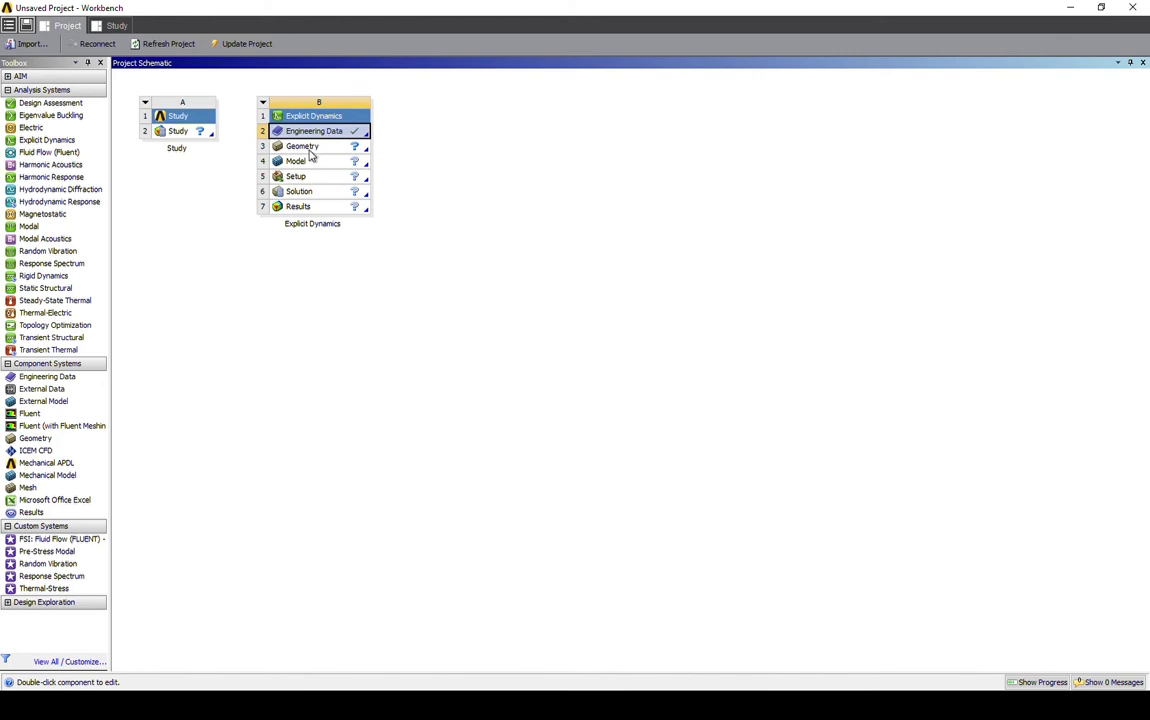
{"action": "left_click", "coordinate": [311, 152]}
{"action": "right_click", "coordinate": [311, 154]}
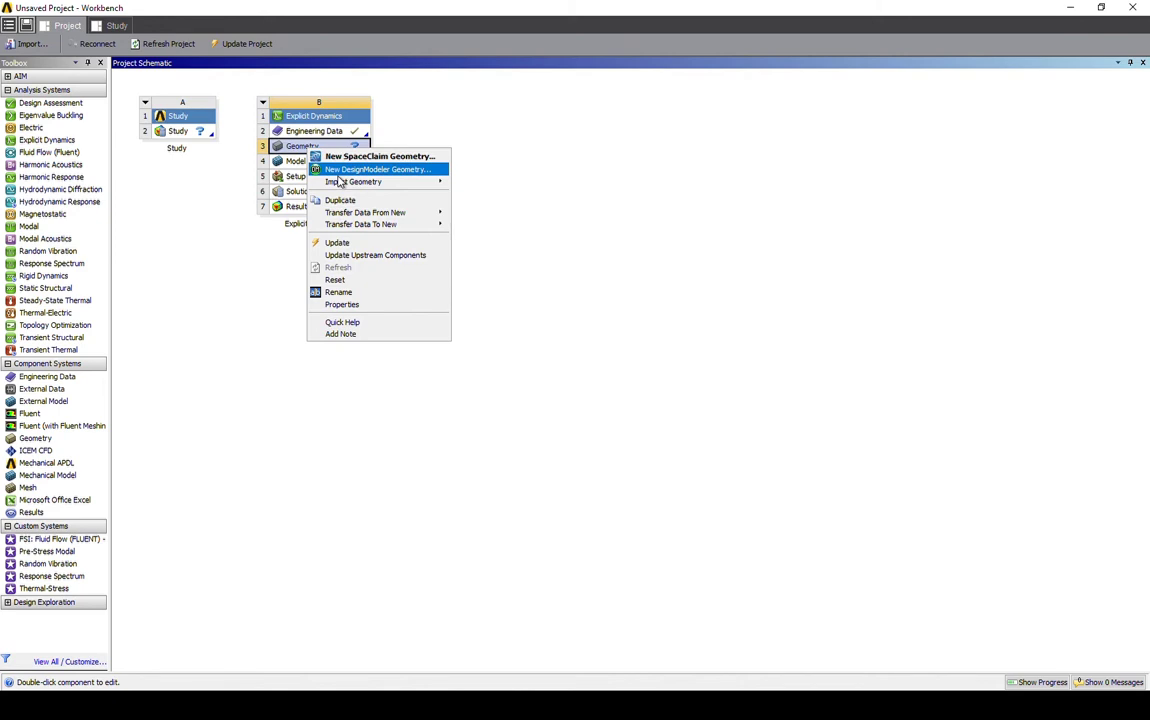
{"action": "left_click", "coordinate": [339, 173]}
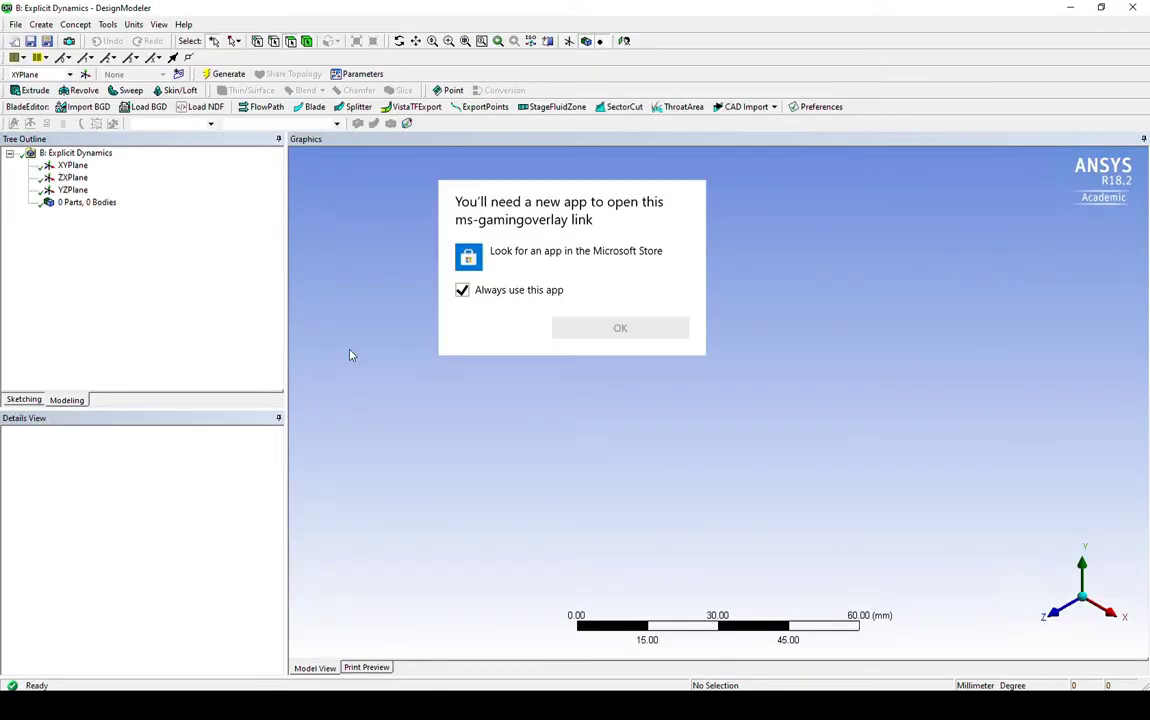
Step: Dismiss the ms-gamingoverlay popup and keep DesignModeler's length units in millimetres
{"action": "left_click", "coordinate": [321, 559]}
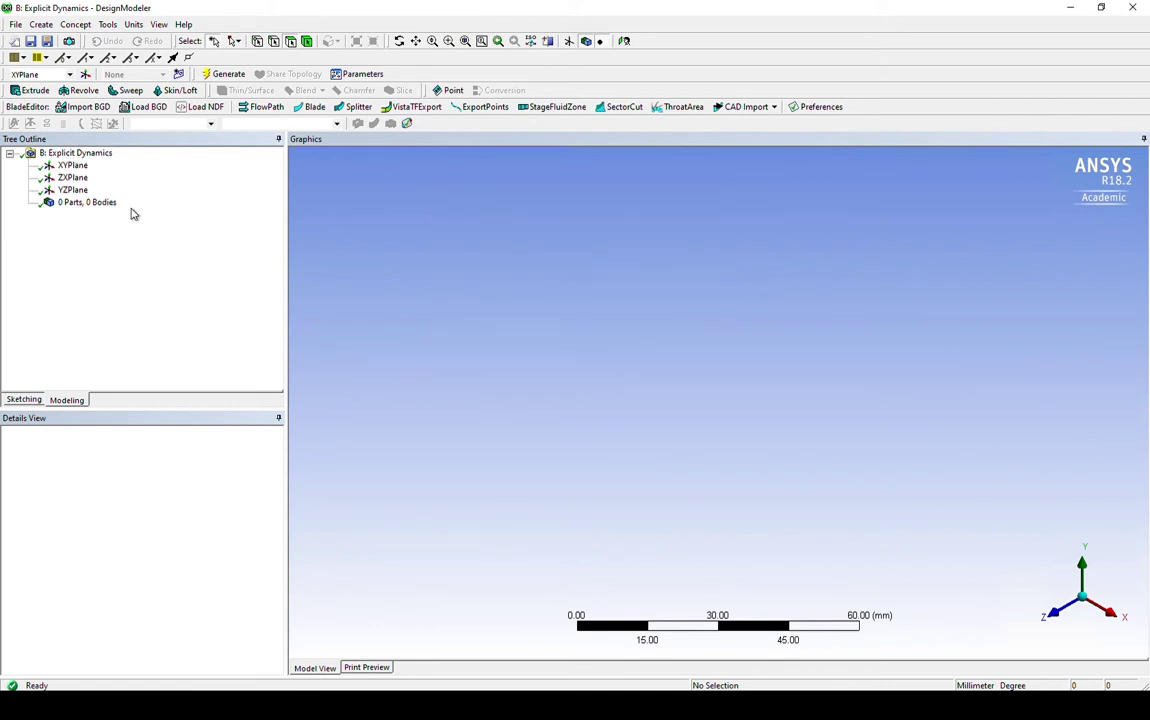
{"action": "left_click", "coordinate": [133, 25]}
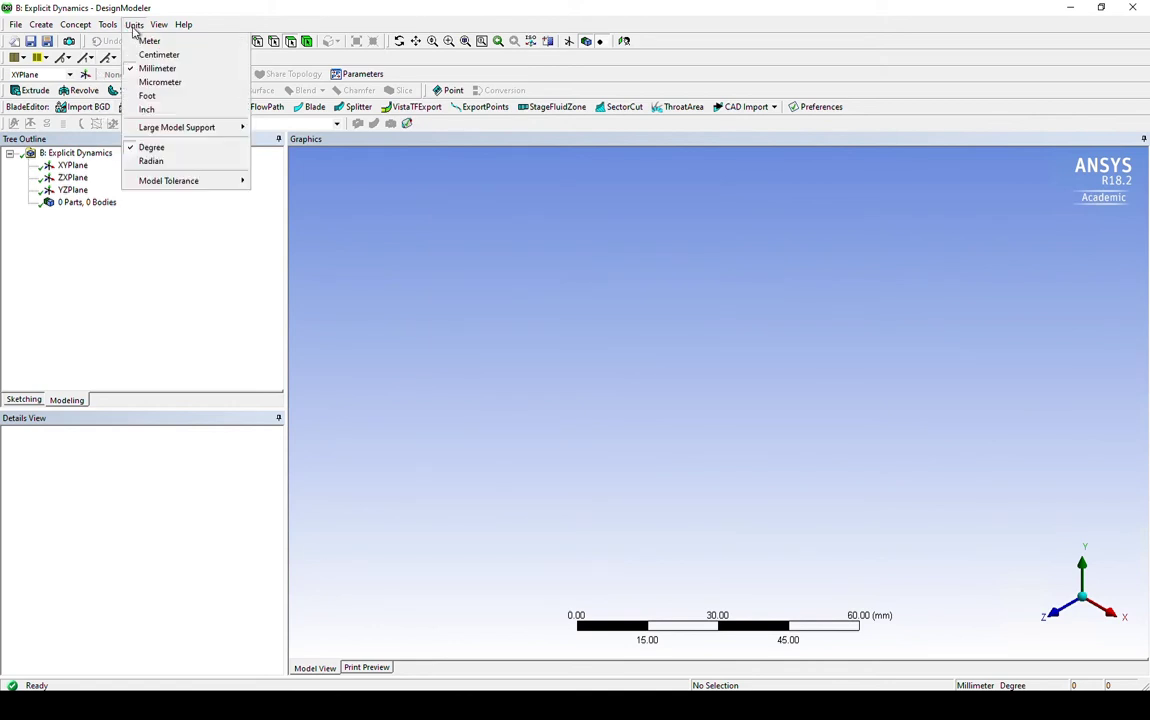
{"action": "left_click", "coordinate": [148, 70]}
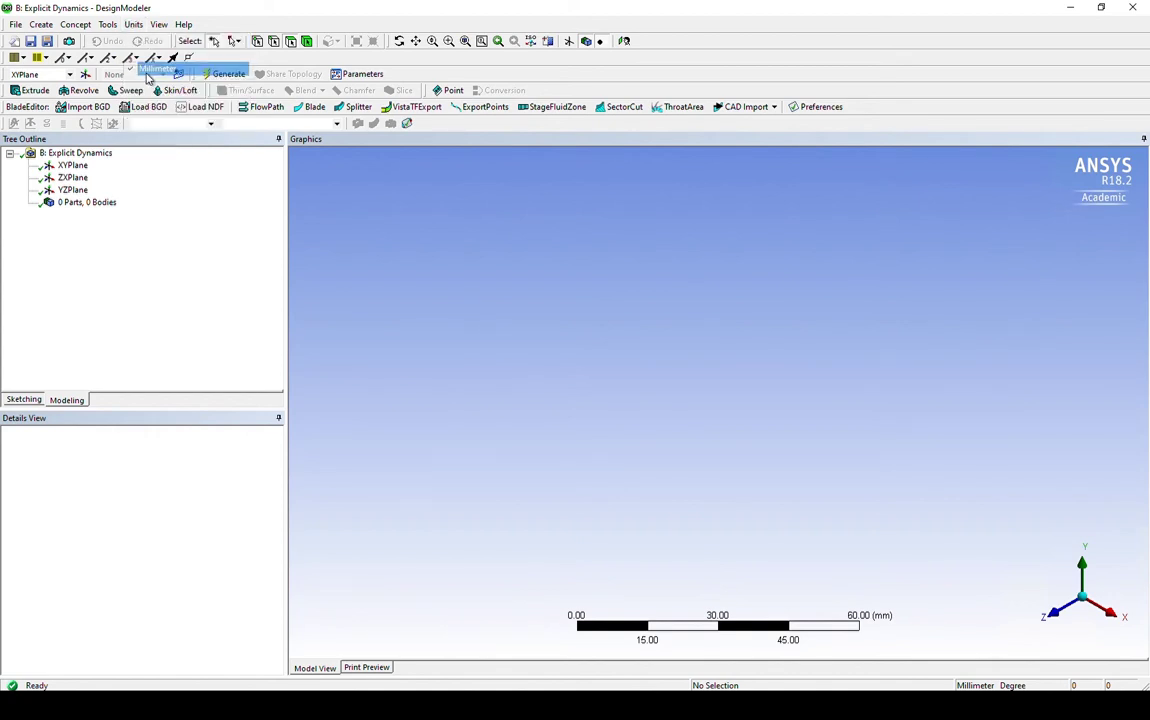
{"action": "left_click", "coordinate": [16, 25]}
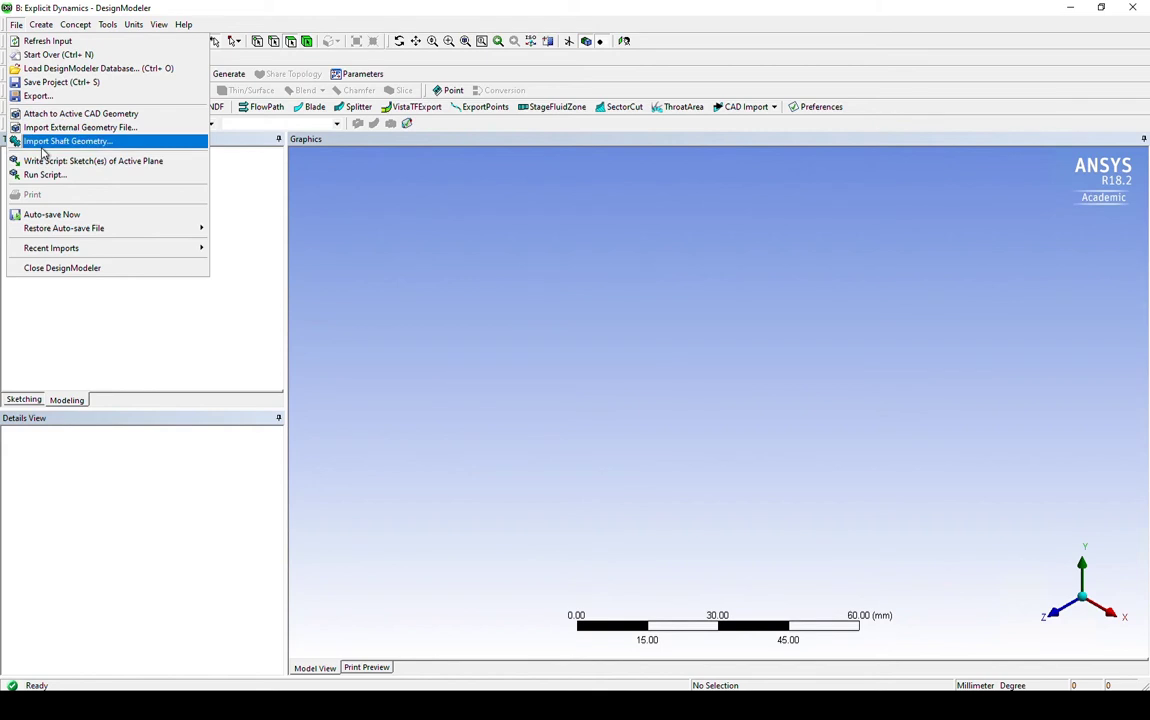
Step: Import the head-and-curb geometry file and generate it as 2 parts, 2 bodies
{"action": "left_click", "coordinate": [40, 129]}
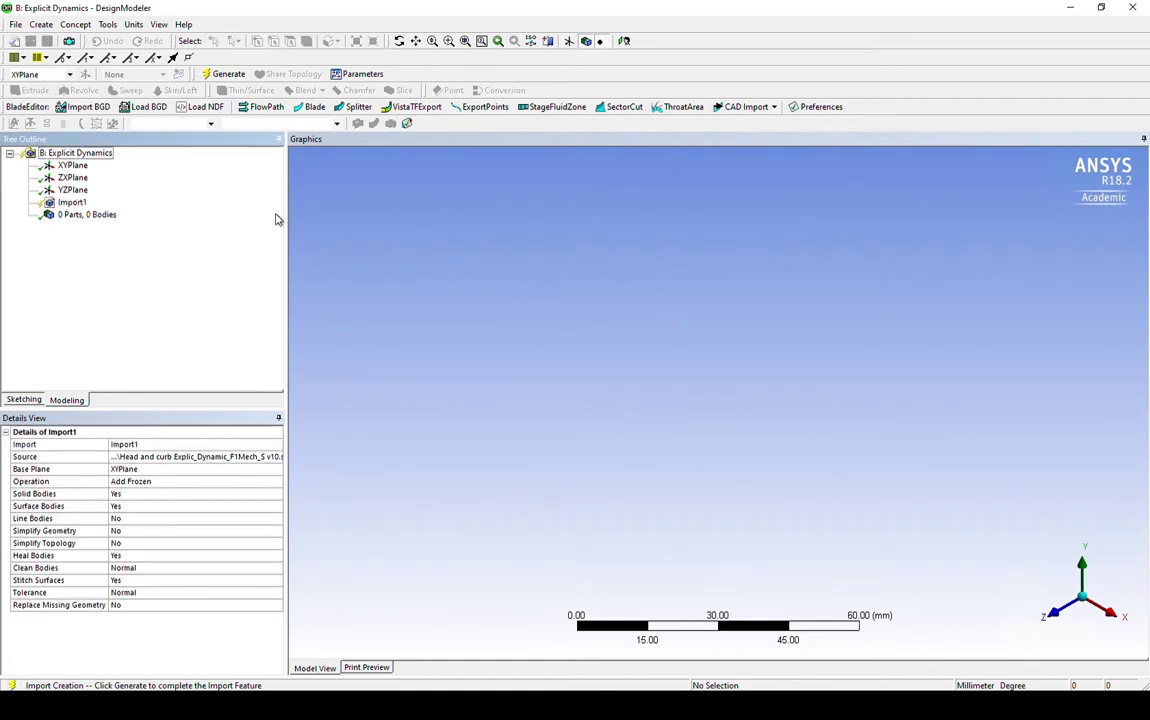
{"action": "left_click", "coordinate": [222, 75]}
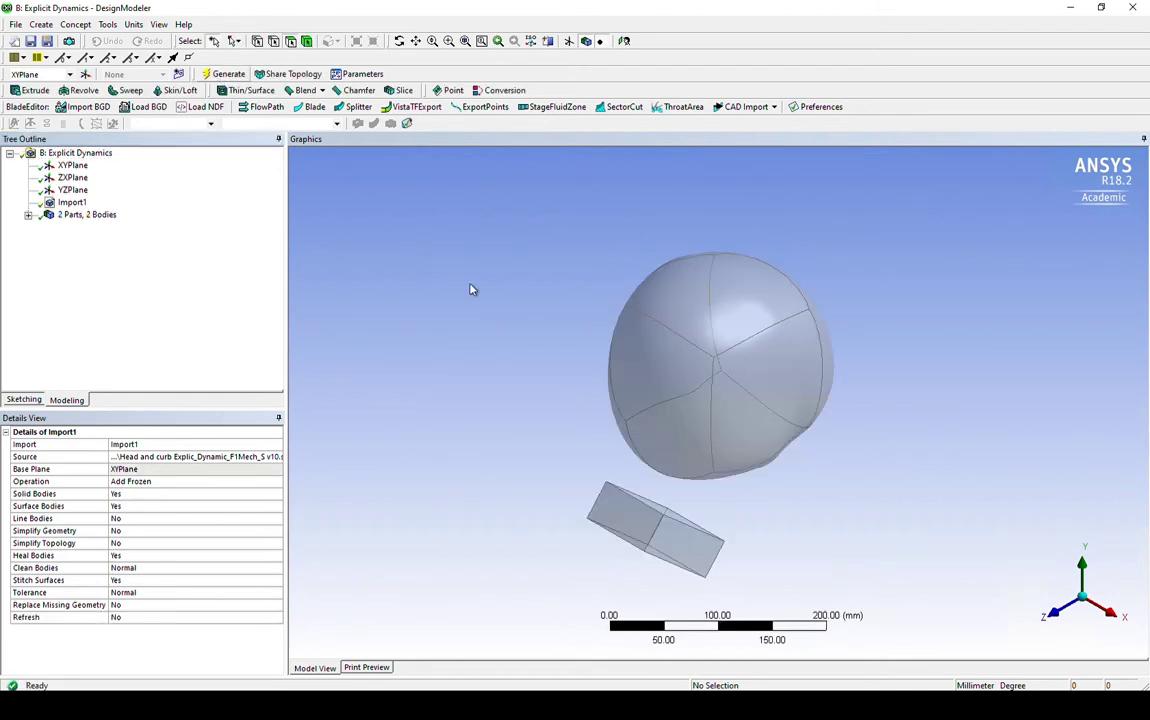
Step: Orbit around the head and curb block and expand the 2 Parts, 2 Bodies tree node
{"action": "middle_click_drag", "start_coordinate": [624, 393], "coordinate": [475, 442]}
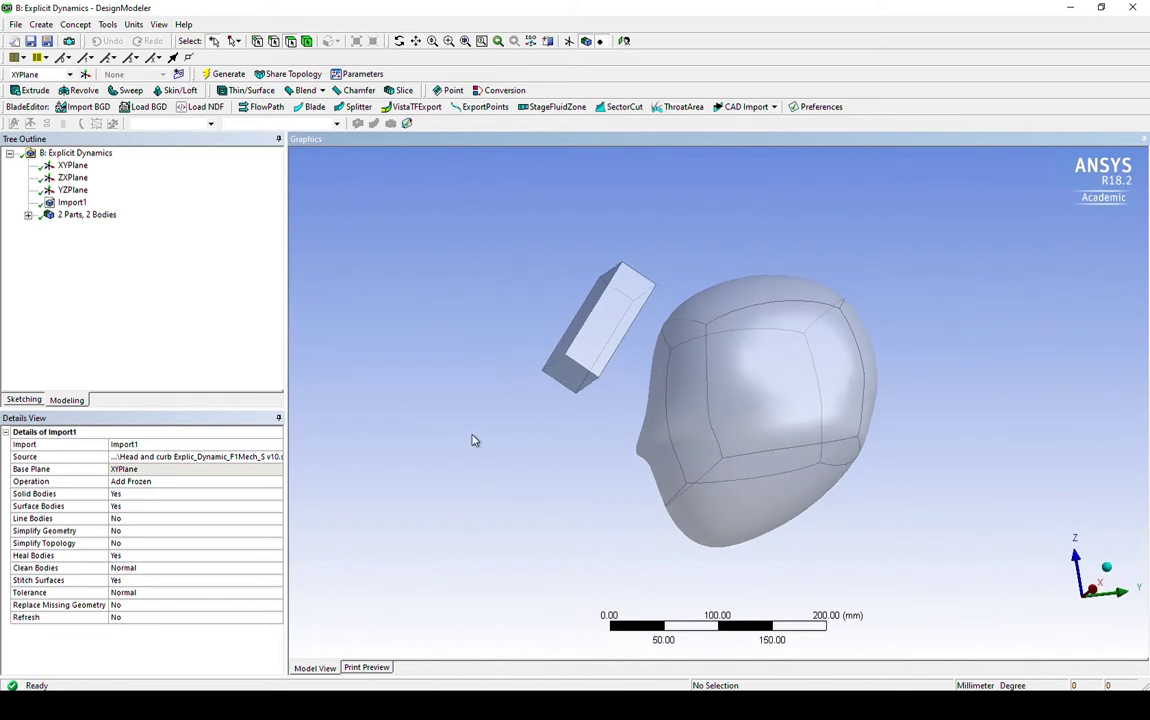
{"action": "middle_click_drag", "start_coordinate": [1019, 393], "coordinate": [1000, 402]}
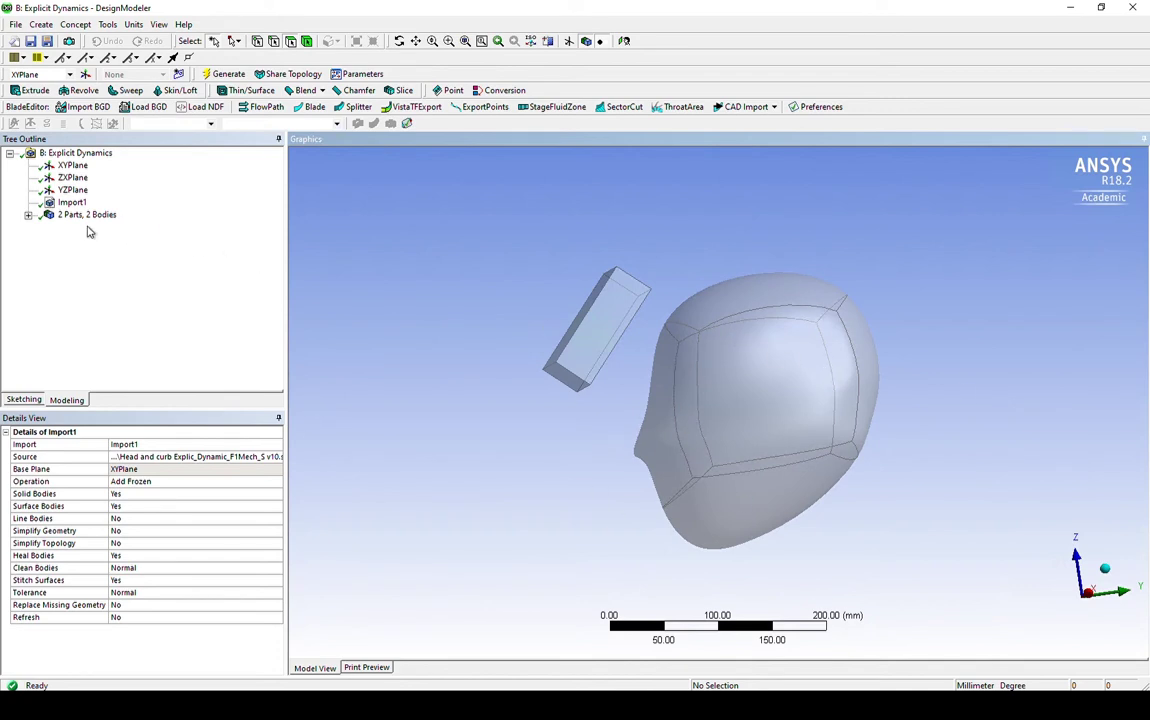
{"action": "left_click", "coordinate": [29, 216]}
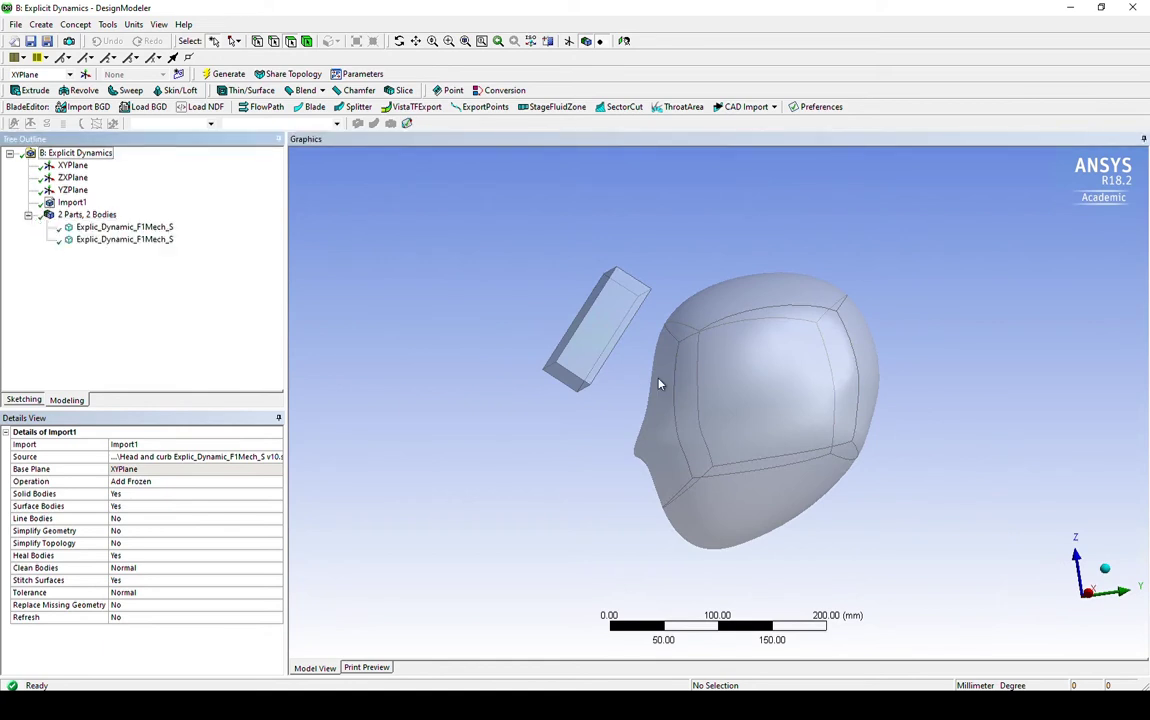
{"action": "left_click_drag", "start_coordinate": [1008, 357], "coordinate": [970, 364]}
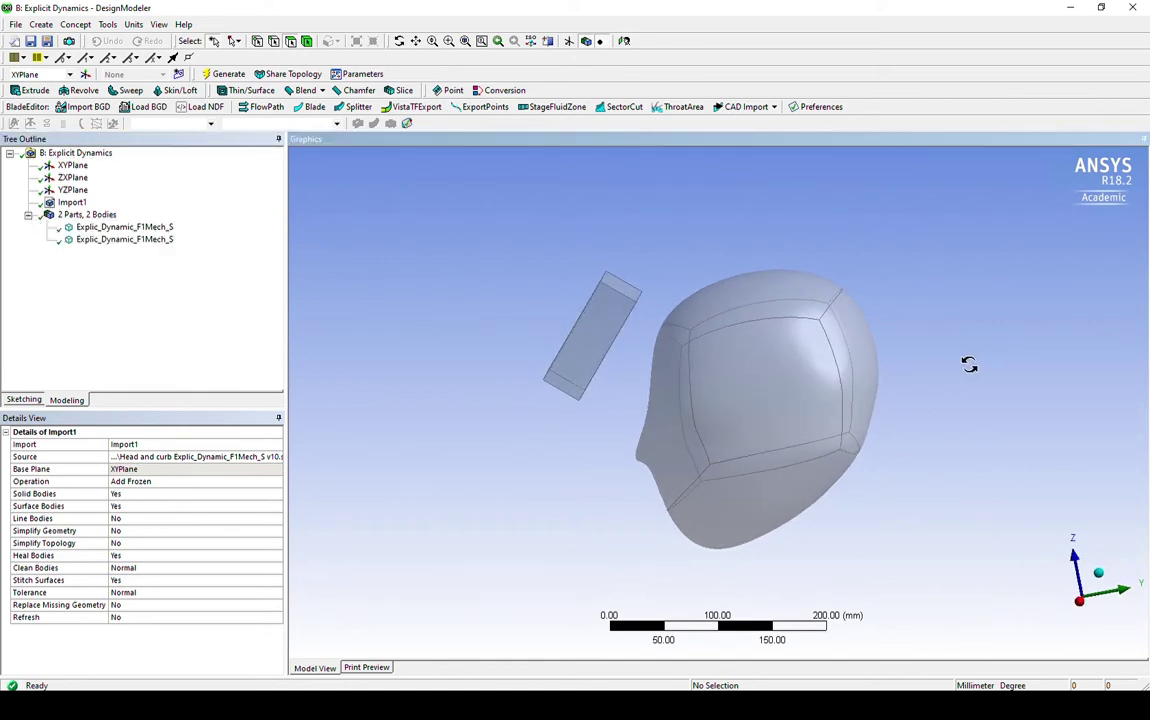
{"action": "mouse_move", "coordinate": [395, 203]}
{"action": "left_mouse_down"}
{"action": "mouse_move", "coordinate": [475, 190]}
{"action": "mouse_move", "coordinate": [413, 180]}
{"action": "mouse_move", "coordinate": [409, 199]}
{"action": "left_mouse_up"}
{"action": "middle_click_drag", "start_coordinate": [409, 199], "coordinate": [406, 187]}
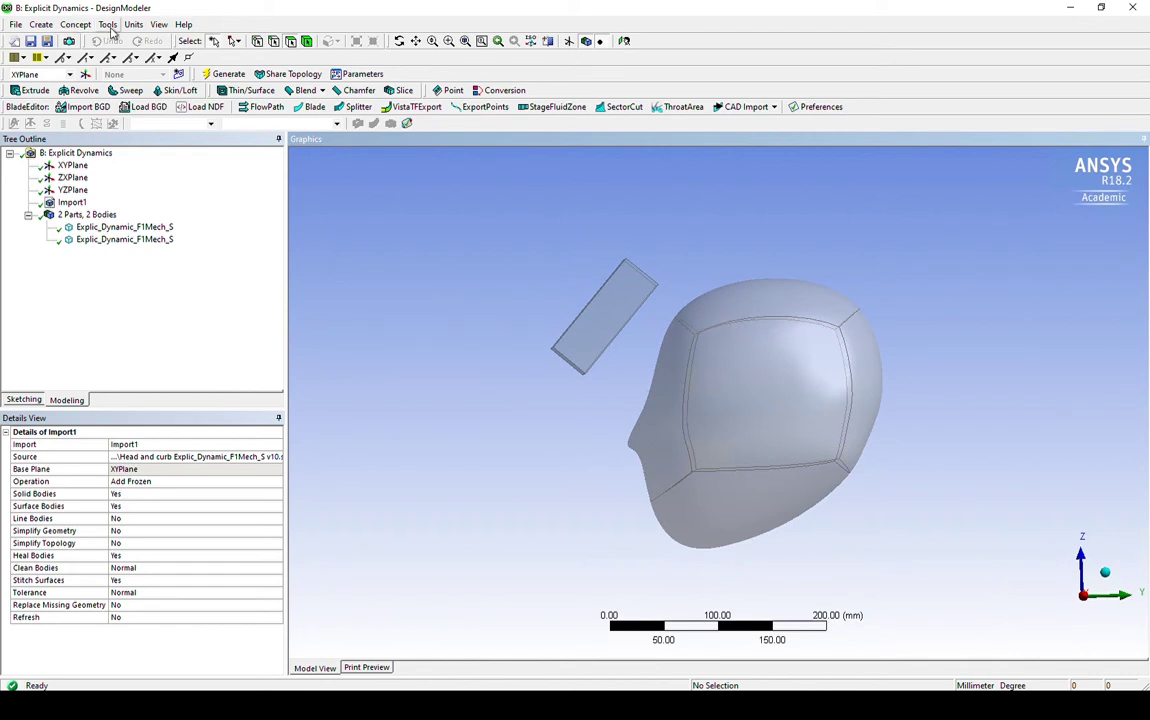
{"action": "left_click", "coordinate": [43, 26]}
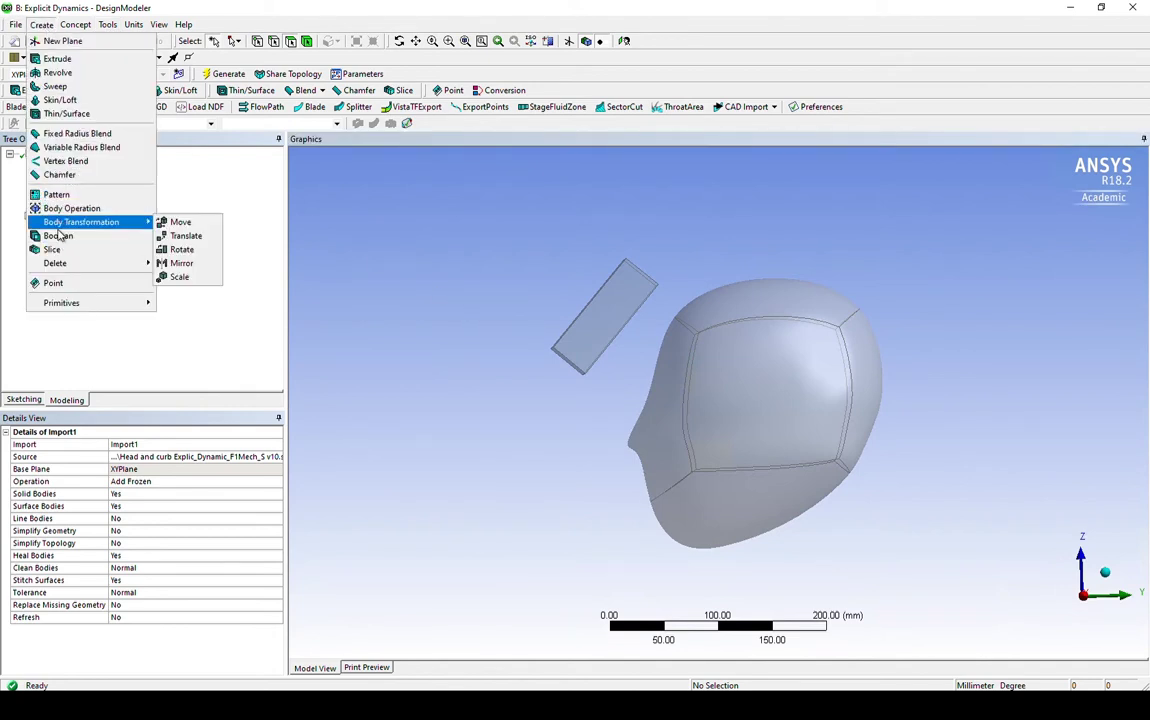
Step: Add a Translate body transformation on the head with direction defined by Coordinates
{"action": "mouse_move", "coordinate": [97, 228]}
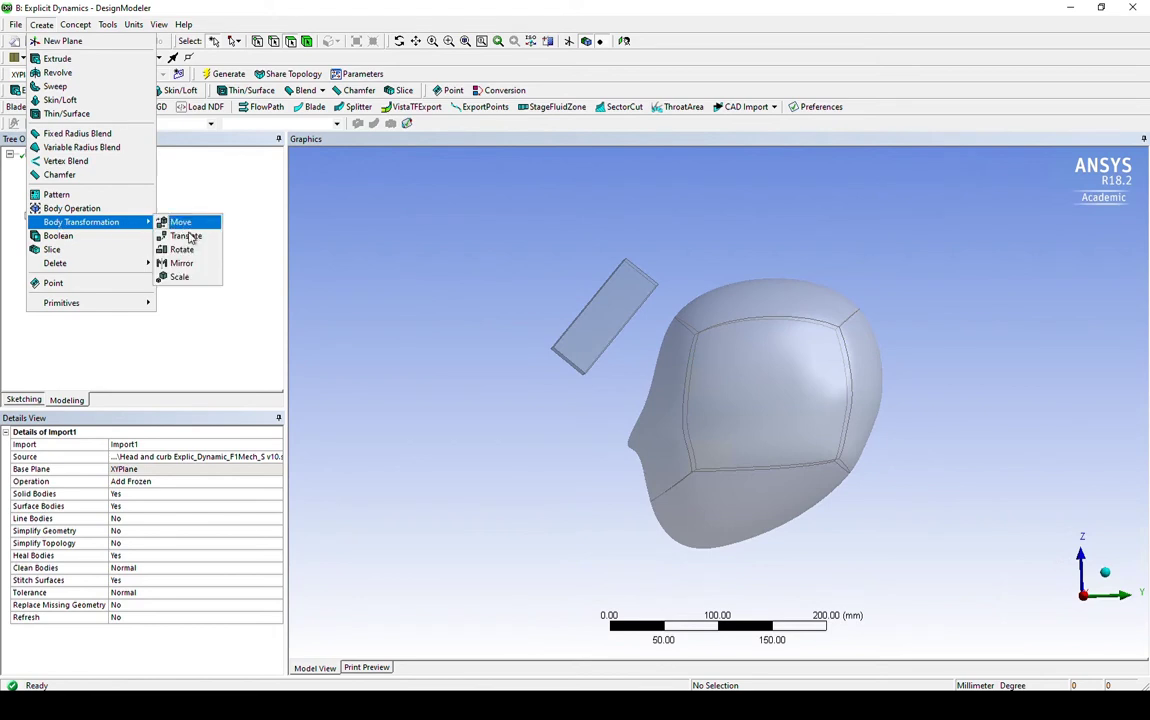
{"action": "left_click", "coordinate": [187, 236]}
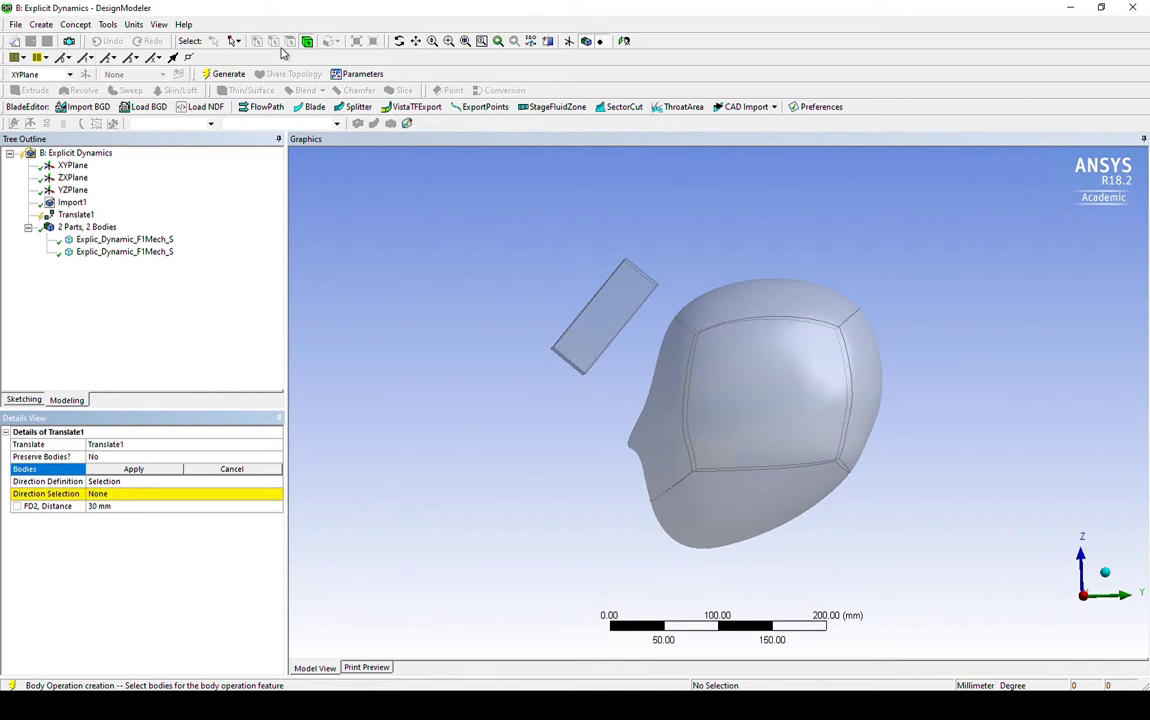
{"action": "left_click", "coordinate": [724, 371]}
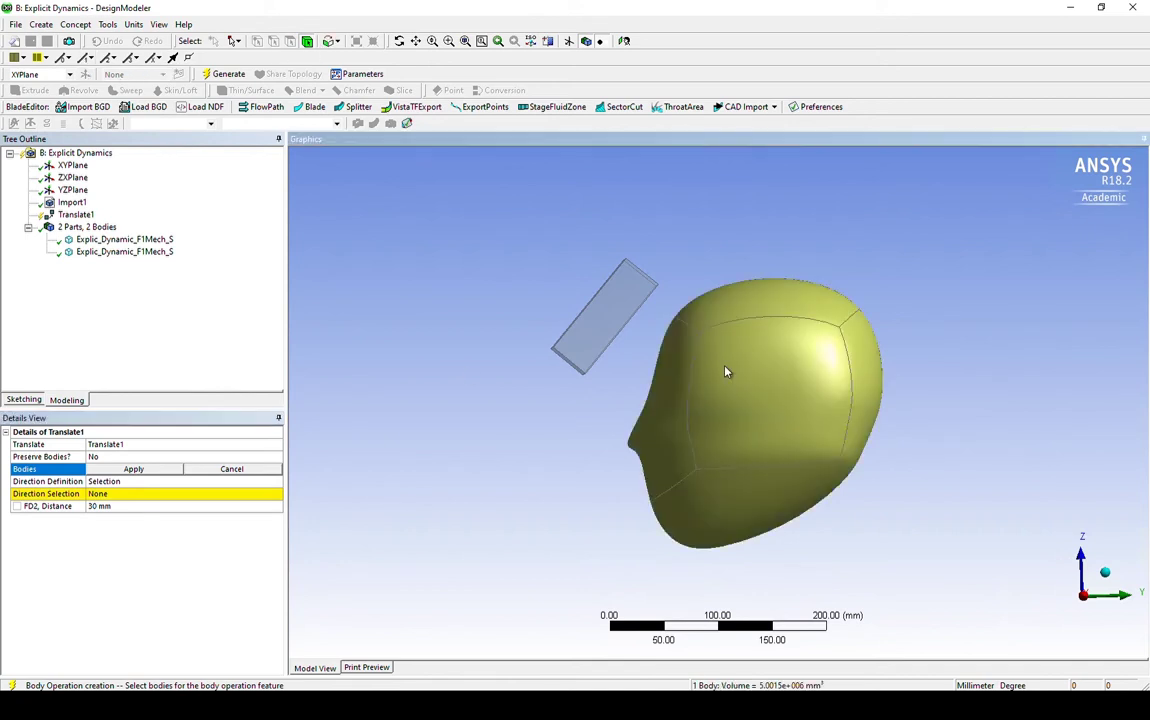
{"action": "left_click", "coordinate": [110, 469]}
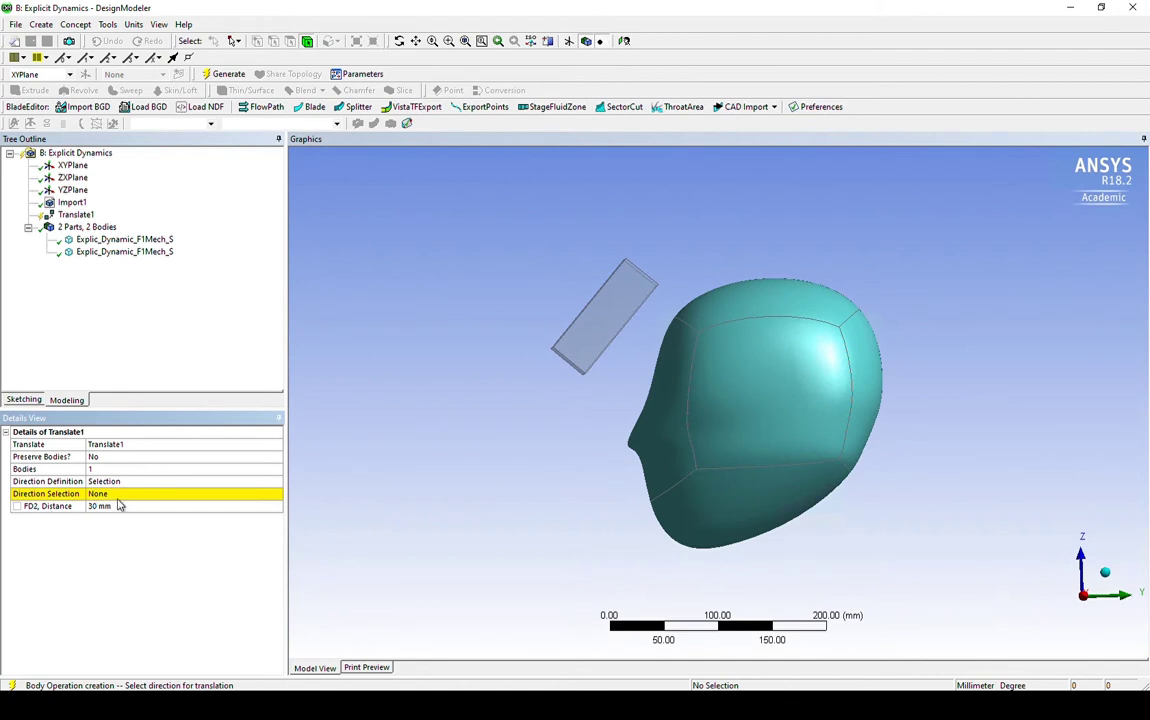
{"action": "left_click", "coordinate": [126, 496]}
{"action": "left_click", "coordinate": [130, 494]}
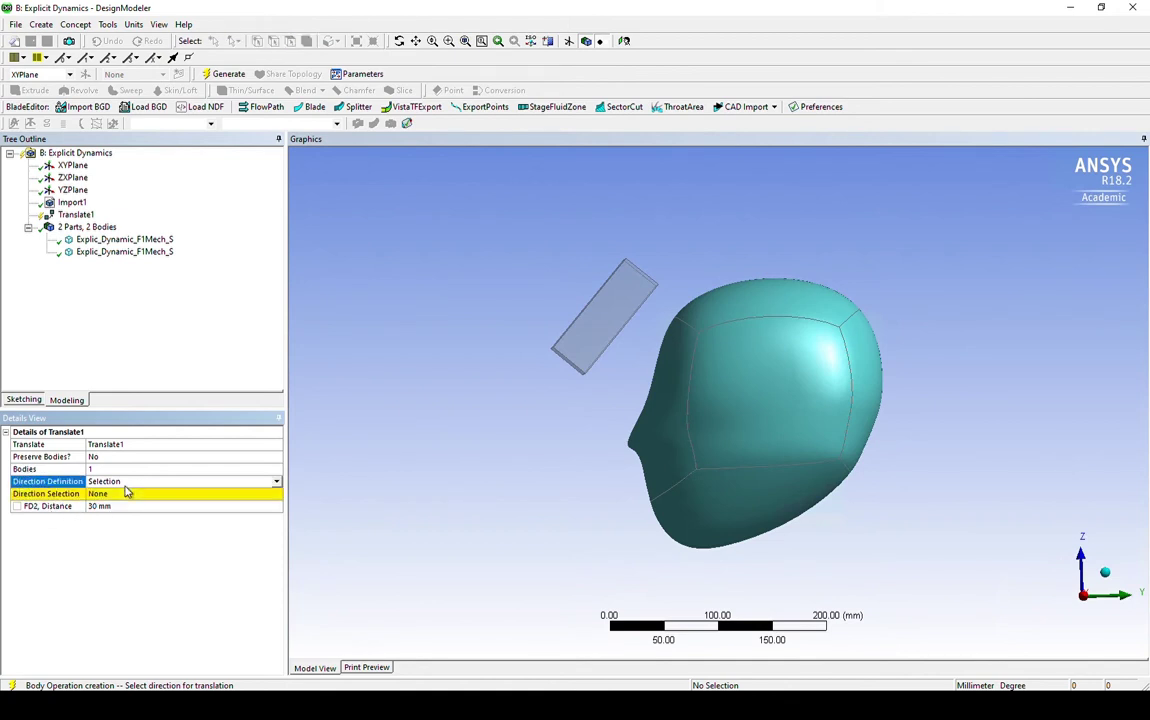
{"action": "left_click", "coordinate": [276, 482]}
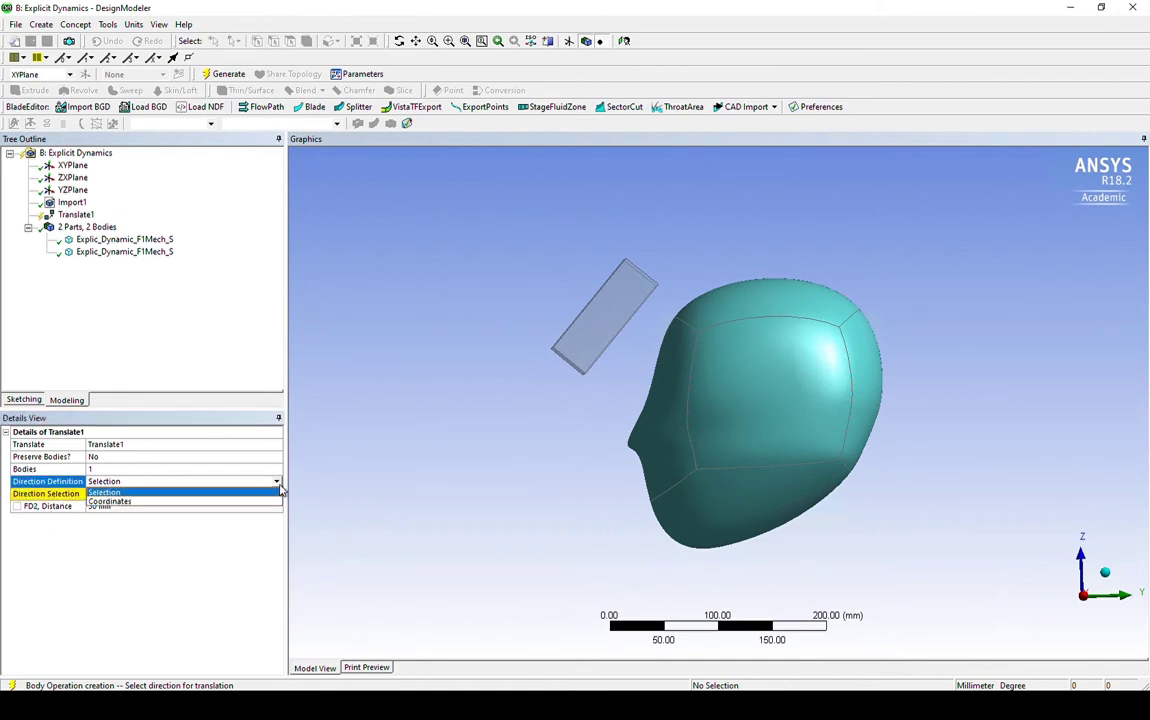
{"action": "left_click", "coordinate": [210, 502]}
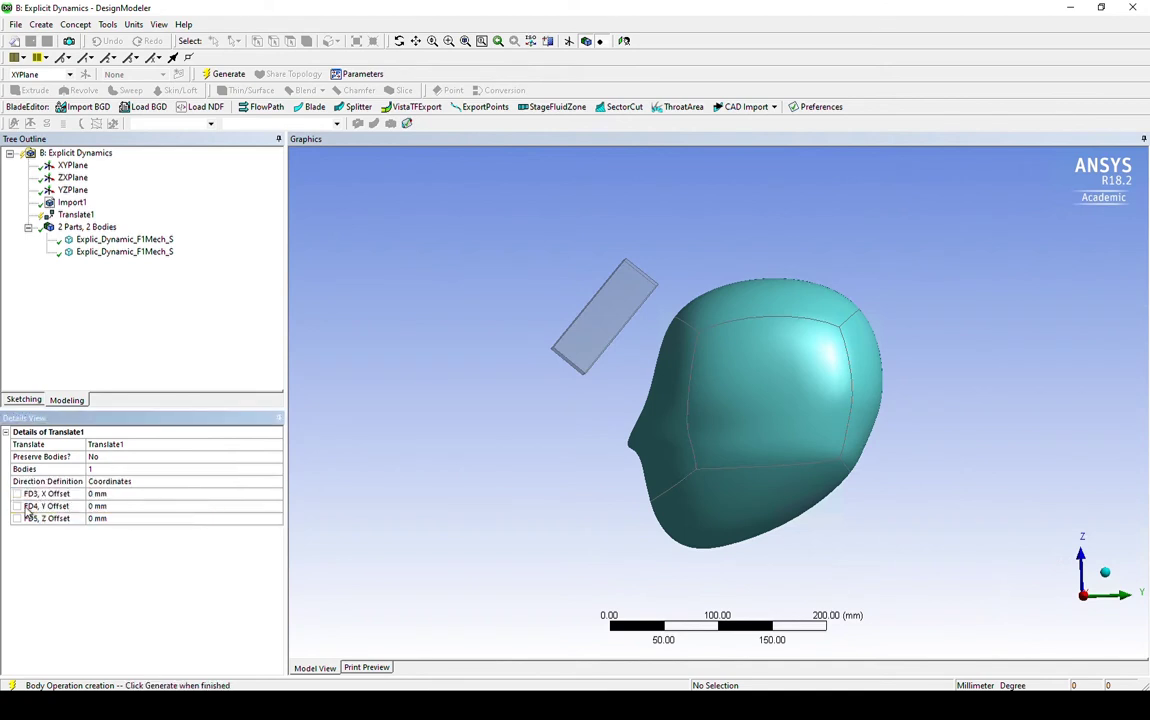
Step: Settle the head's Y offset at -35 mm after trying 30, -30 and -5 mm
{"action": "left_click", "coordinate": [118, 508]}
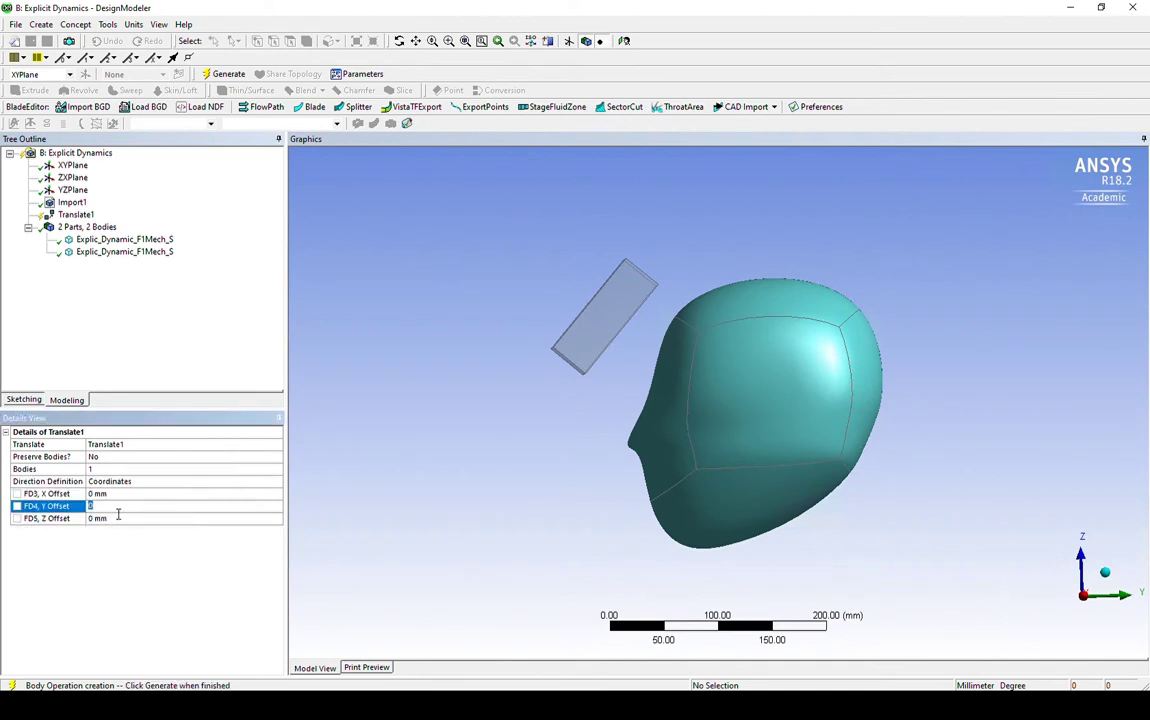
{"action": "type", "text": "30"}
{"action": "left_click", "coordinate": [206, 73]}
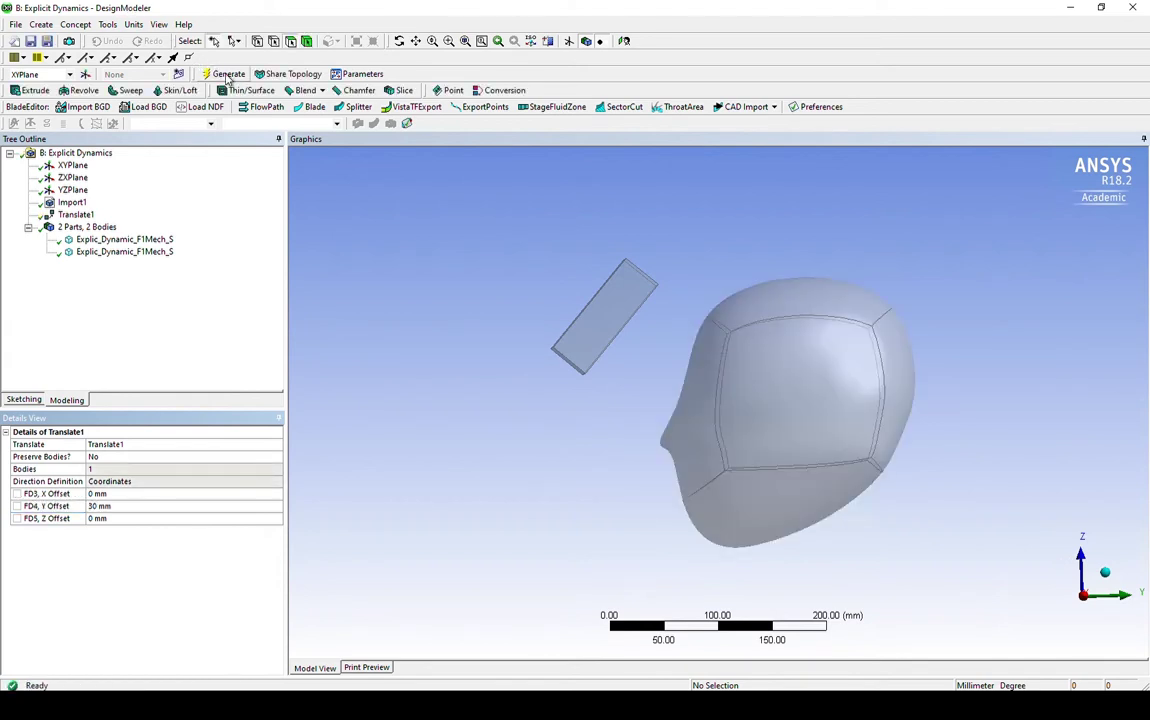
{"action": "left_click", "coordinate": [94, 508]}
{"action": "type", "text": "-30"}
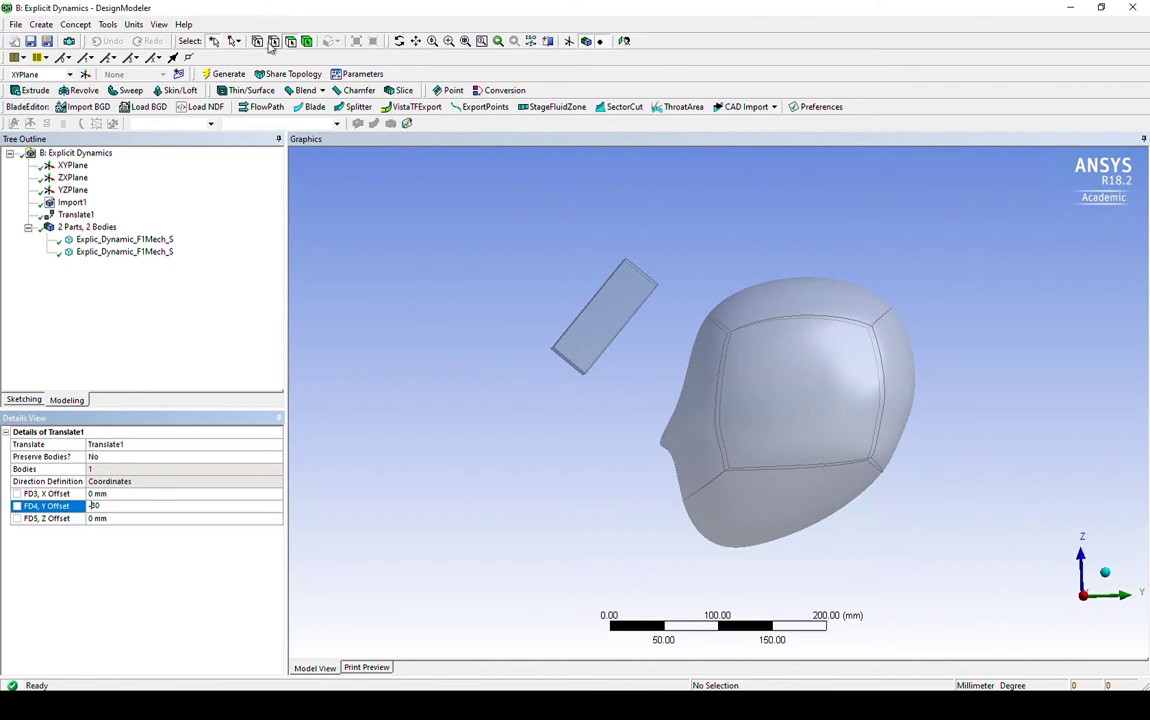
{"action": "left_click", "coordinate": [214, 76]}
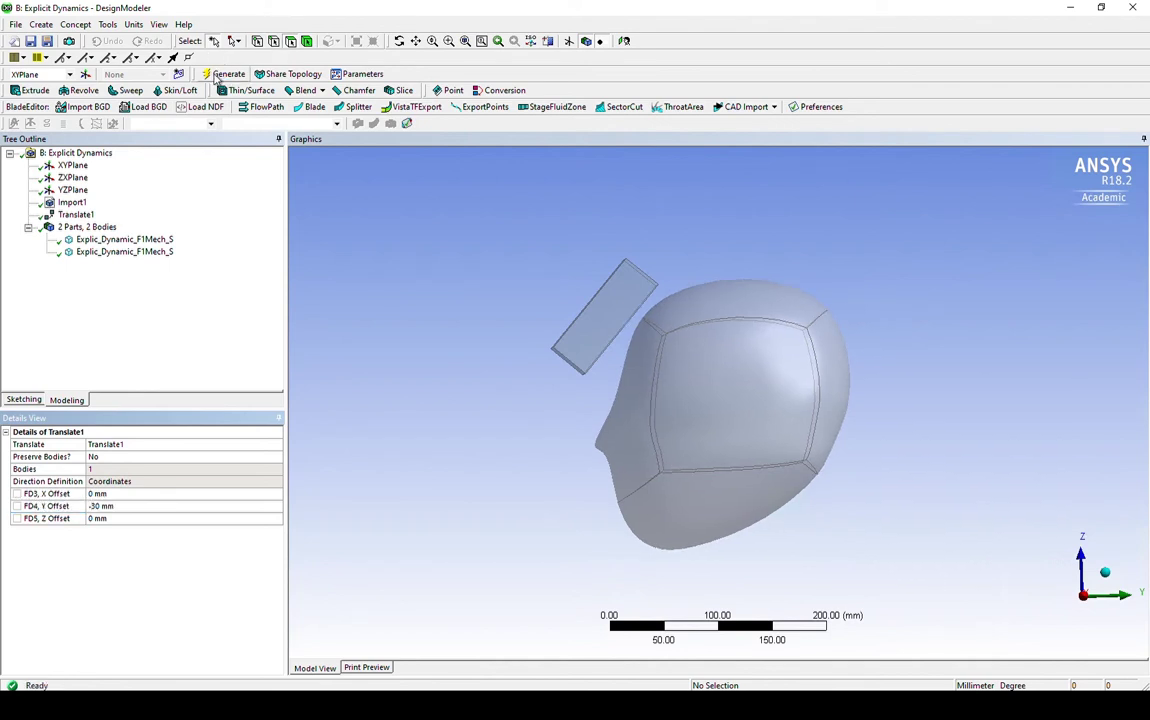
{"action": "left_click", "coordinate": [104, 510]}
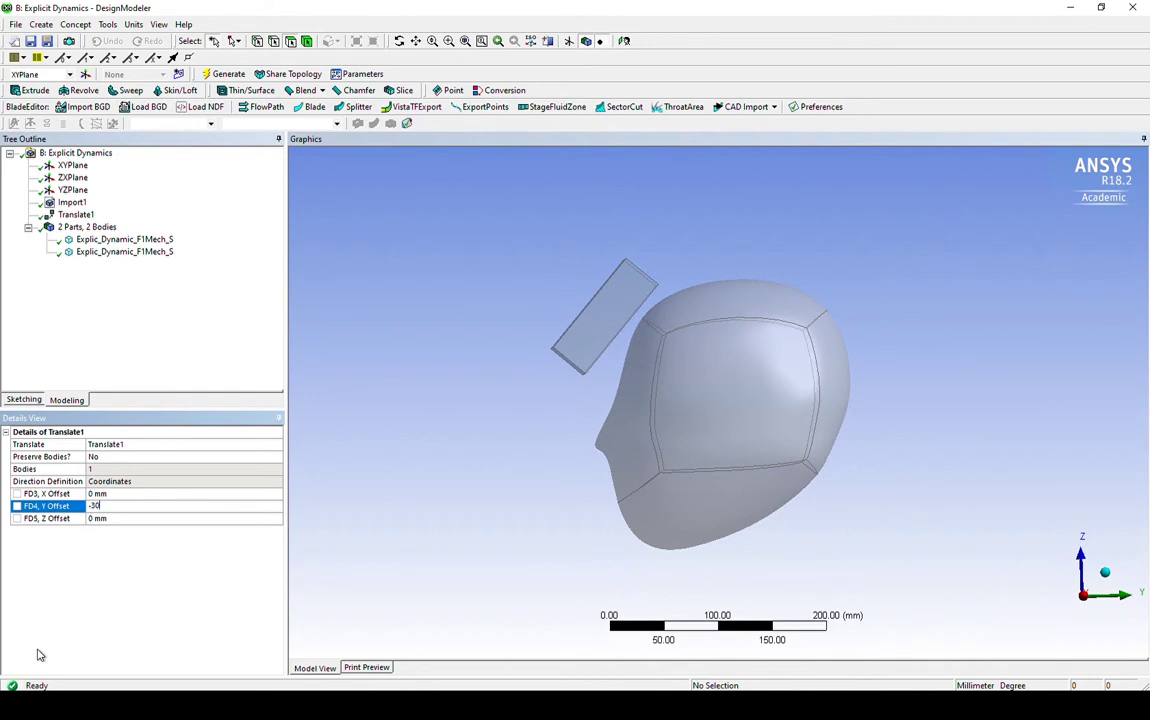
{"action": "double_click", "coordinate": [97, 508]}
{"action": "left_click", "coordinate": [223, 76]}
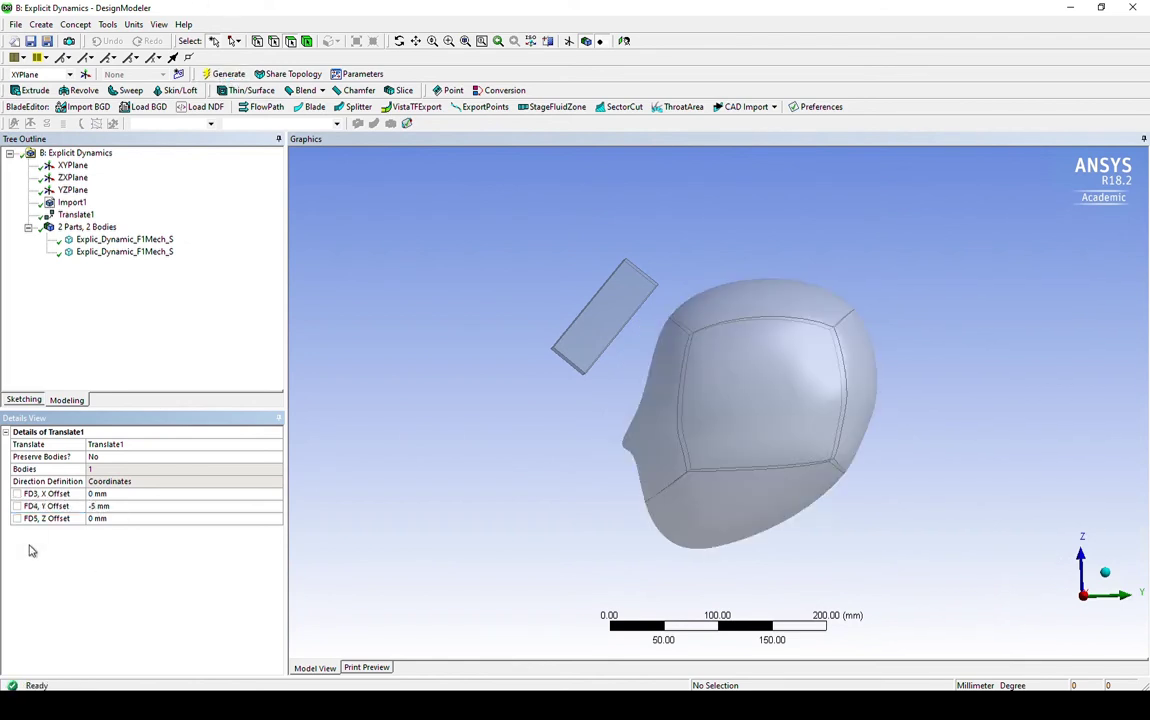
{"action": "double_click", "coordinate": [125, 508]}
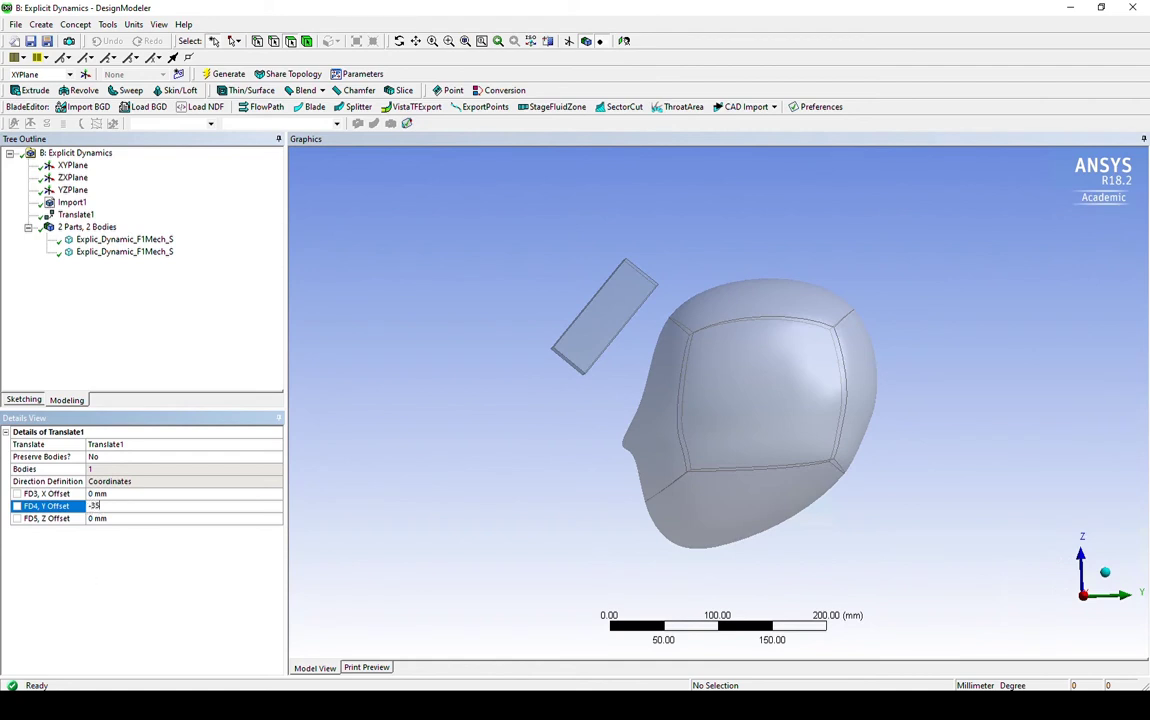
{"action": "left_click", "coordinate": [223, 74]}
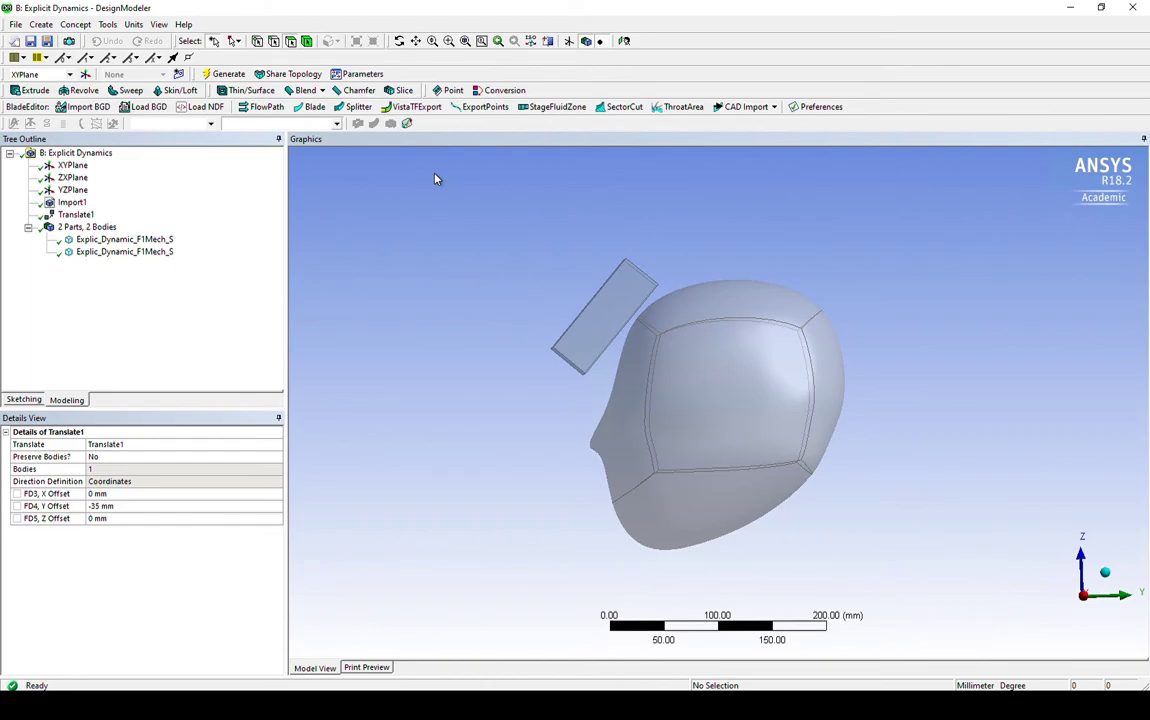
Step: Back in Workbench, open the Explicit Dynamics Model cell in Mechanical
{"action": "key", "text": "alt+Tab"}
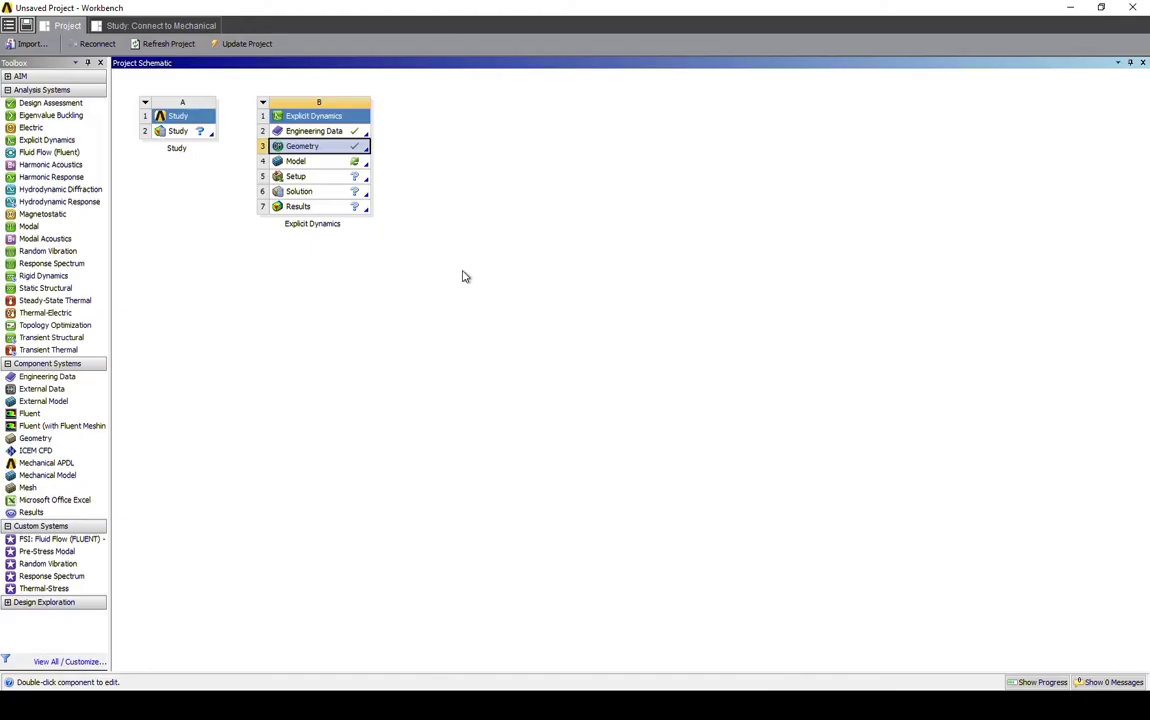
{"action": "left_click", "coordinate": [296, 163]}
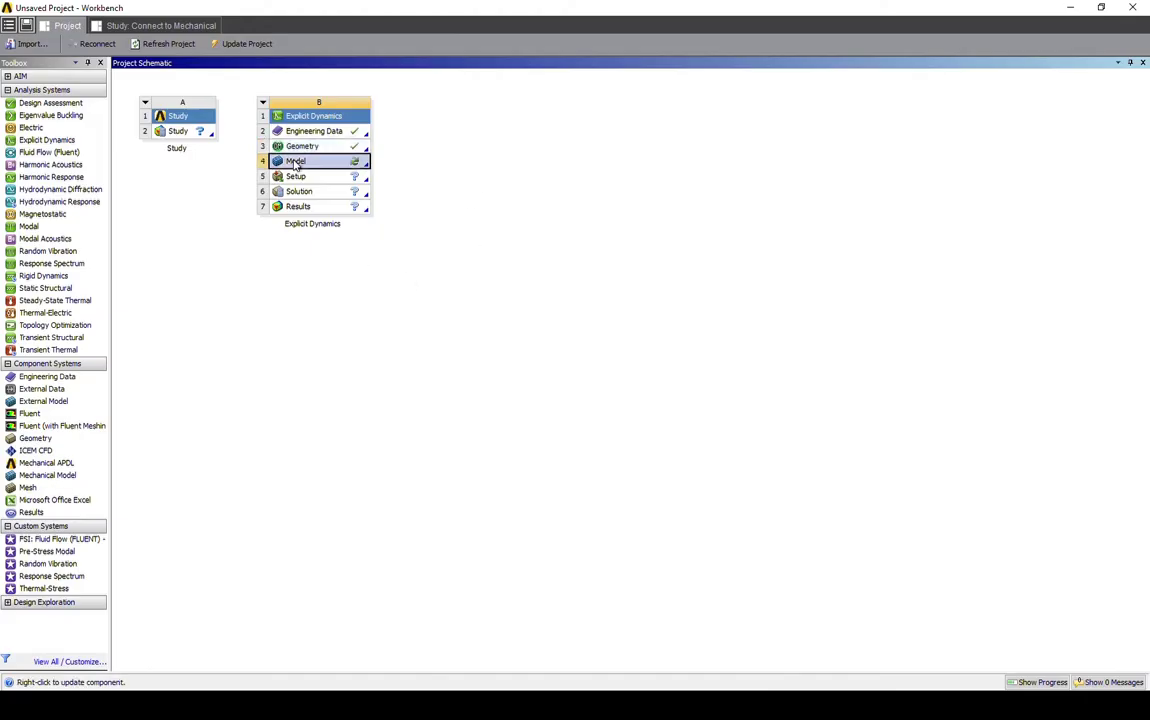
{"action": "double_click", "coordinate": [296, 163]}
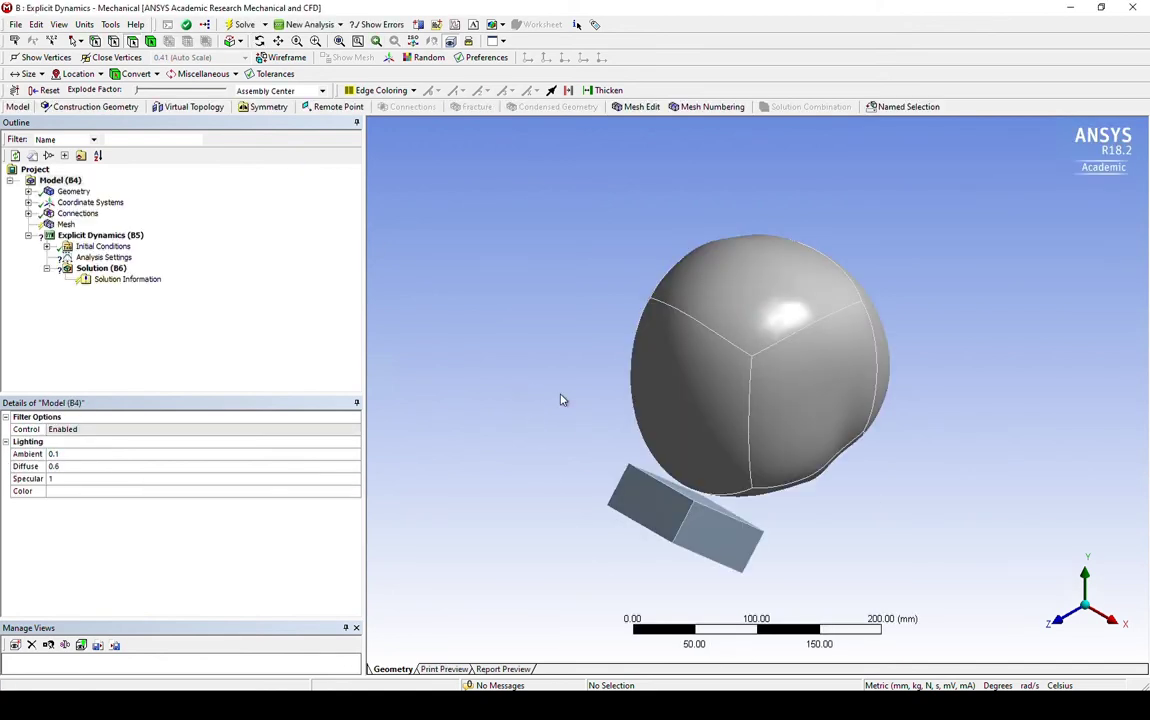
Step: Orbit the model to the head's side, then list the Geometry bodies and select the head
{"action": "middle_click_drag", "start_coordinate": [605, 358], "coordinate": [367, 498]}
{"action": "left_click", "coordinate": [648, 445]}
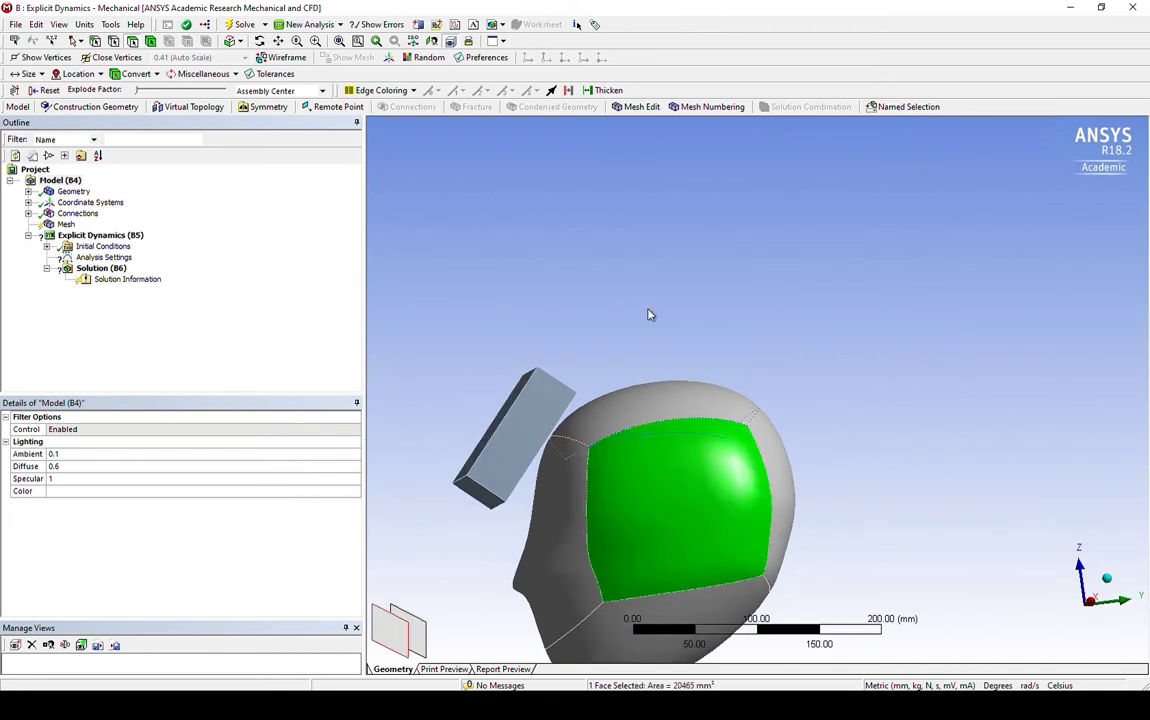
{"action": "left_click", "coordinate": [608, 321]}
{"action": "middle_click_drag", "start_coordinate": [606, 452], "coordinate": [590, 480]}
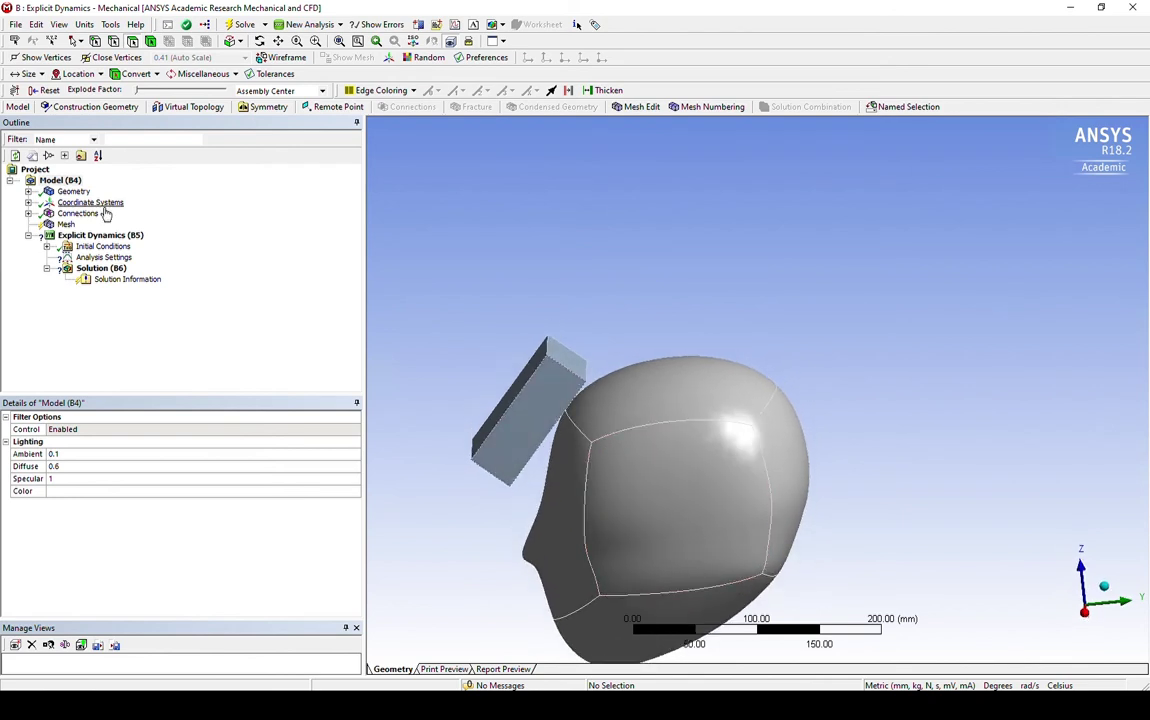
{"action": "middle_click_drag", "start_coordinate": [563, 460], "coordinate": [578, 472]}
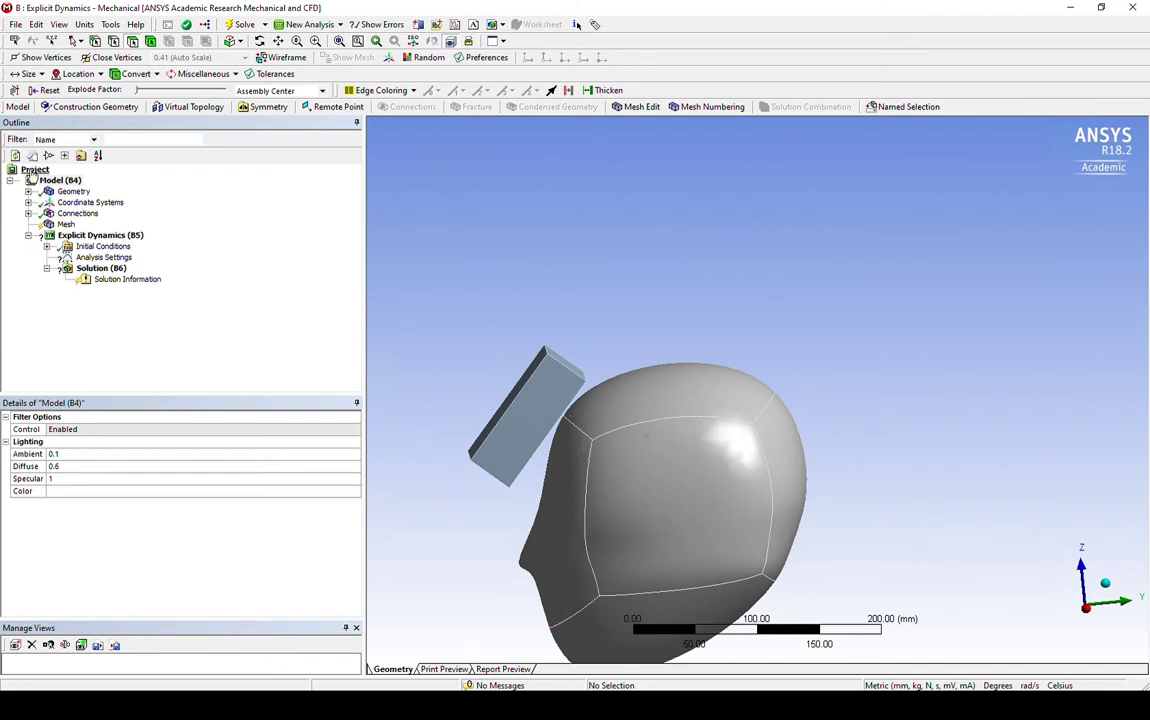
{"action": "left_click", "coordinate": [28, 191]}
{"action": "left_click", "coordinate": [112, 203]}
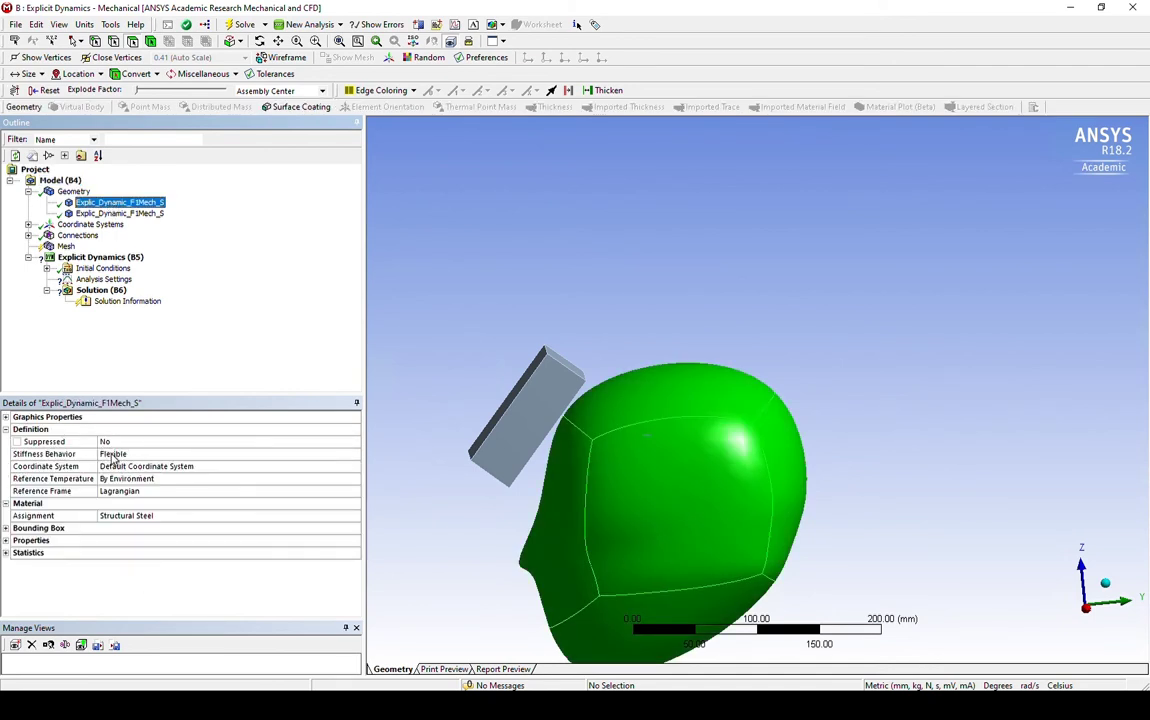
Step: Assign the NYLON material to the head body
{"action": "left_click", "coordinate": [110, 515]}
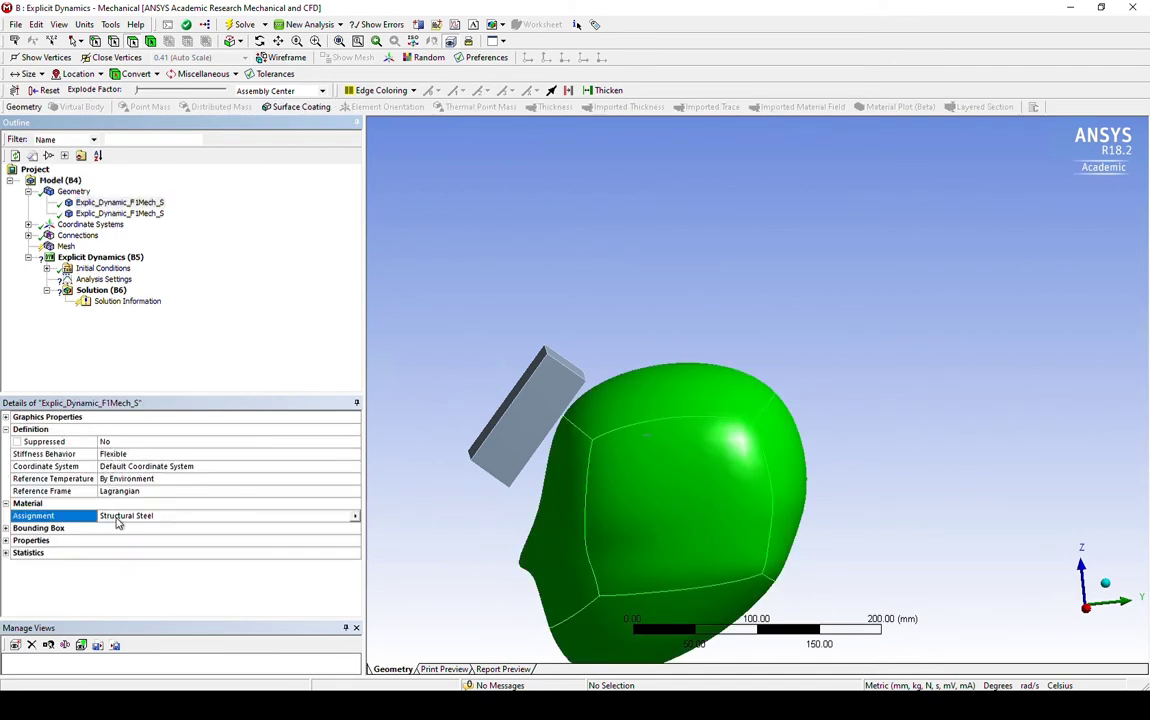
{"action": "left_click", "coordinate": [355, 517]}
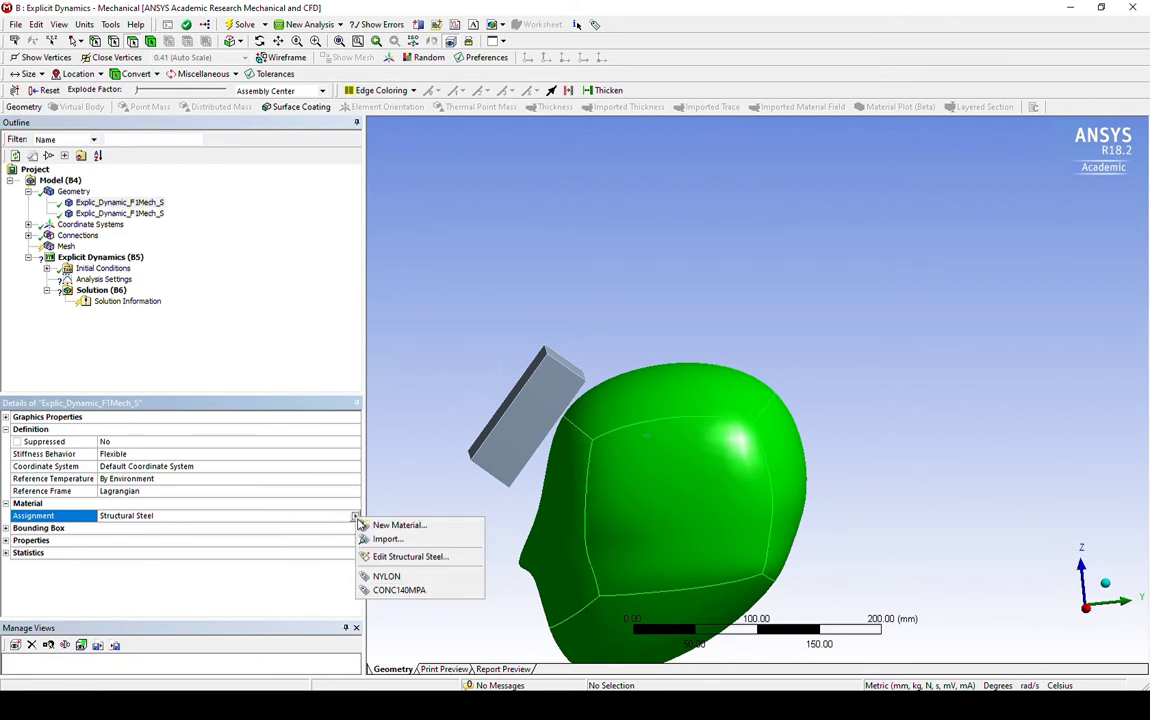
{"action": "left_click", "coordinate": [386, 576]}
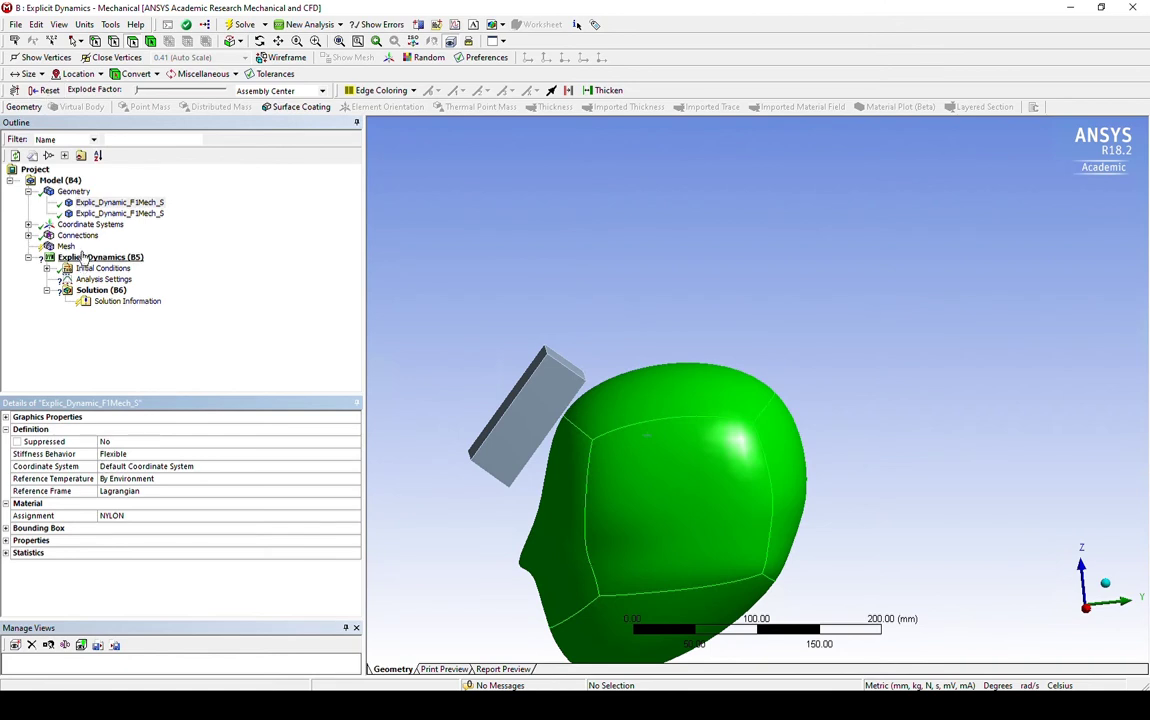
Step: Assign the CONC140MPA material to the concrete block body
{"action": "left_click", "coordinate": [104, 214]}
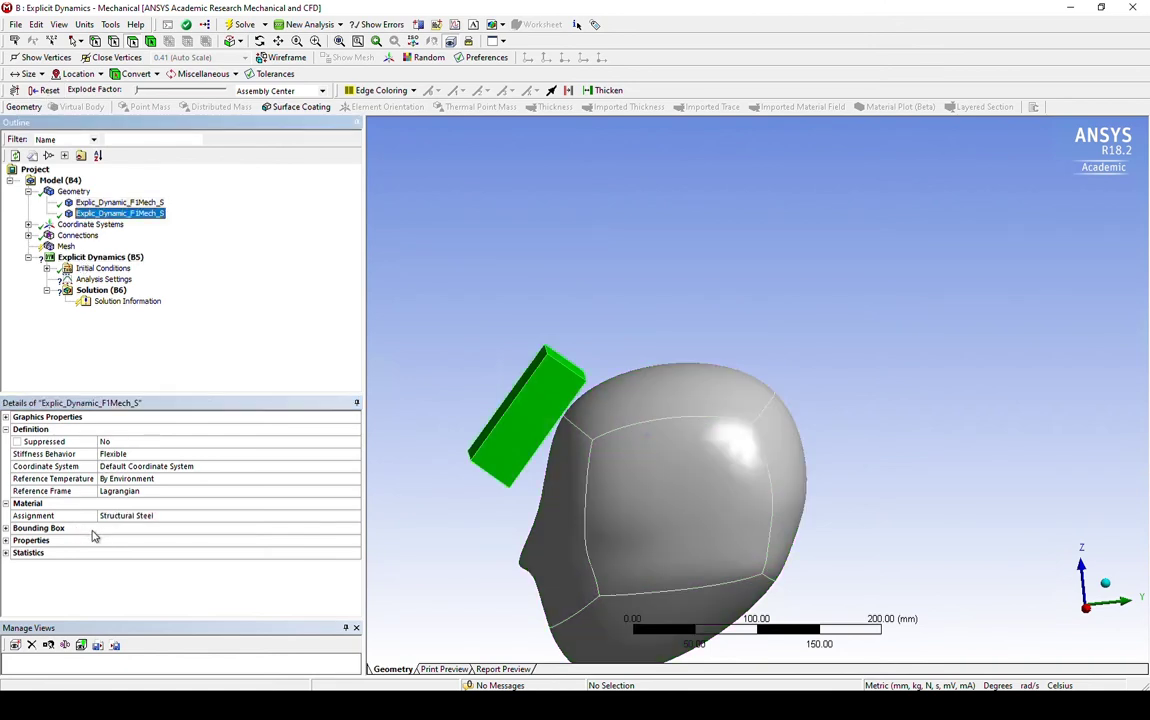
{"action": "left_click", "coordinate": [203, 517]}
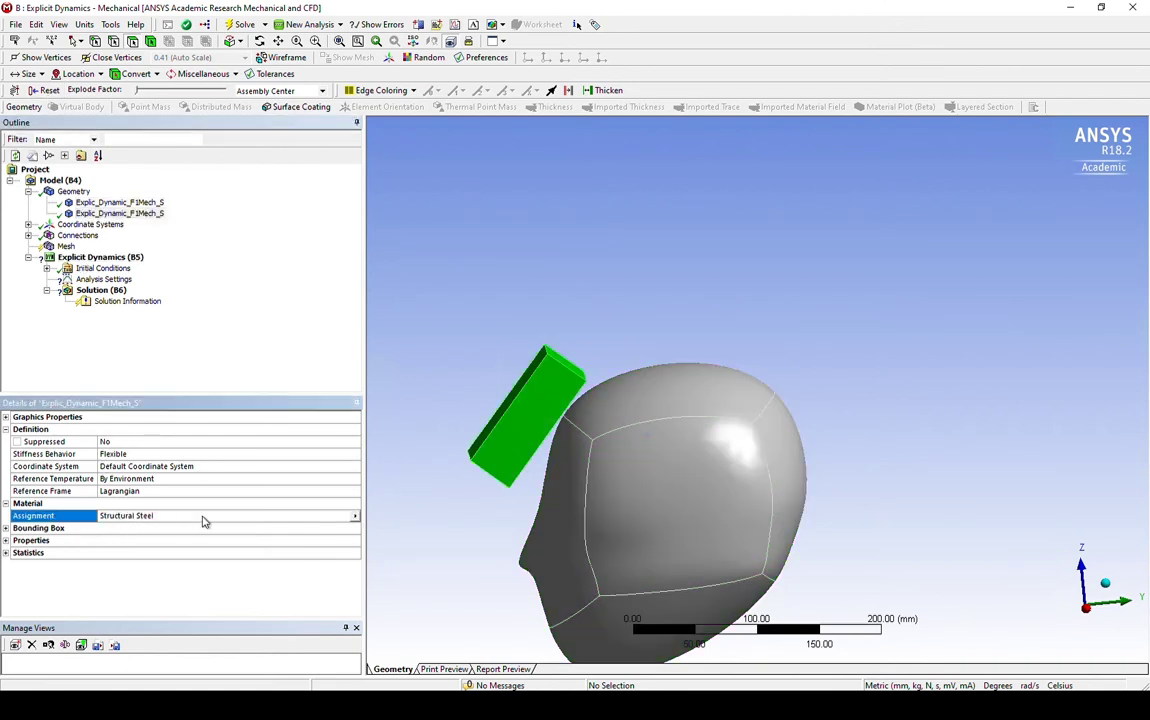
{"action": "left_click", "coordinate": [355, 516]}
{"action": "left_click", "coordinate": [382, 588]}
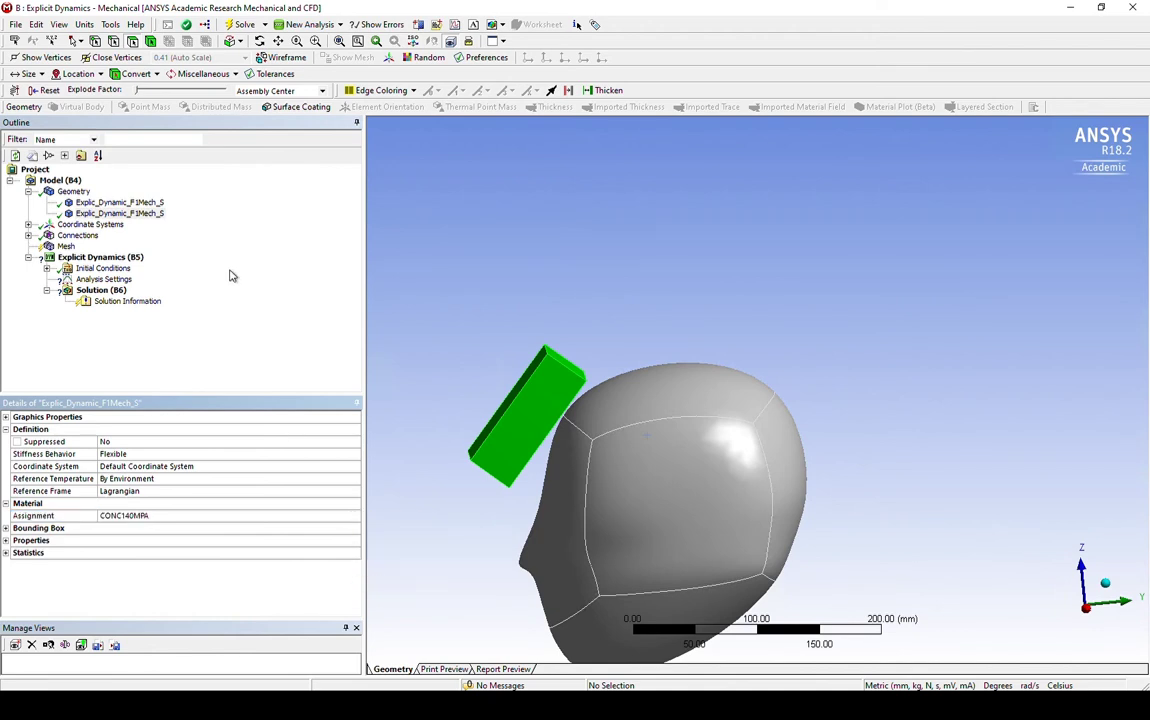
Step: Generate the mesh covering both the head and the block bodies
{"action": "left_click", "coordinate": [65, 247]}
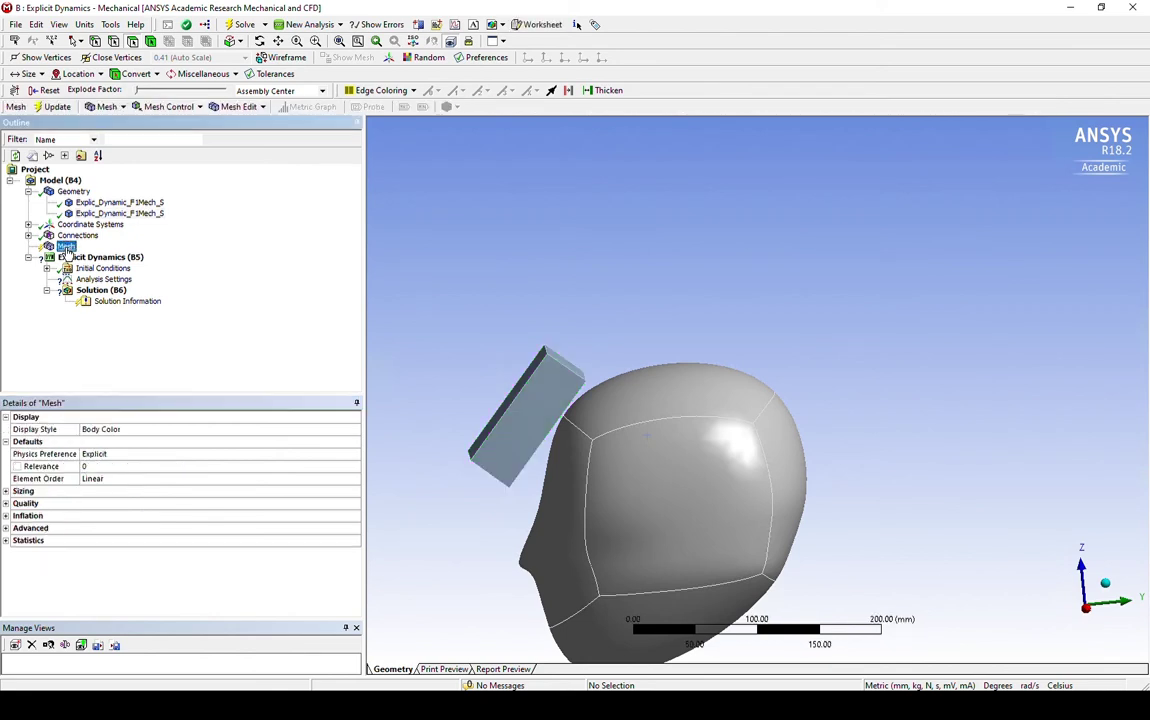
{"action": "right_click", "coordinate": [66, 248]}
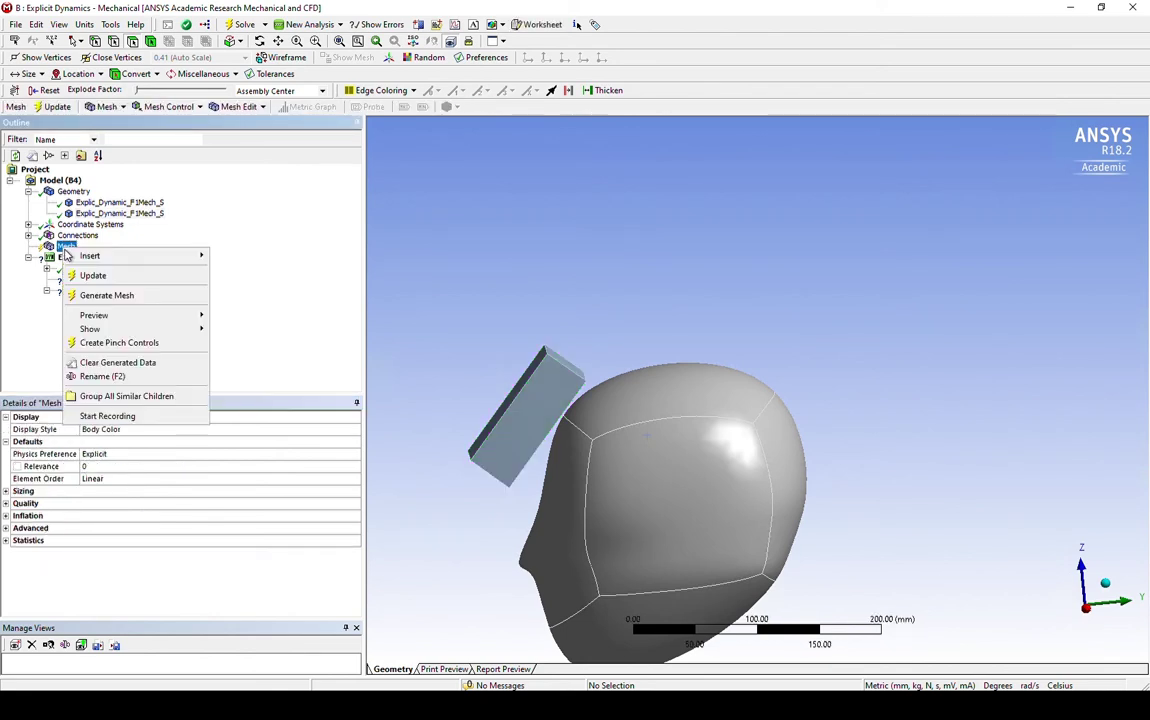
{"action": "left_click", "coordinate": [94, 295]}
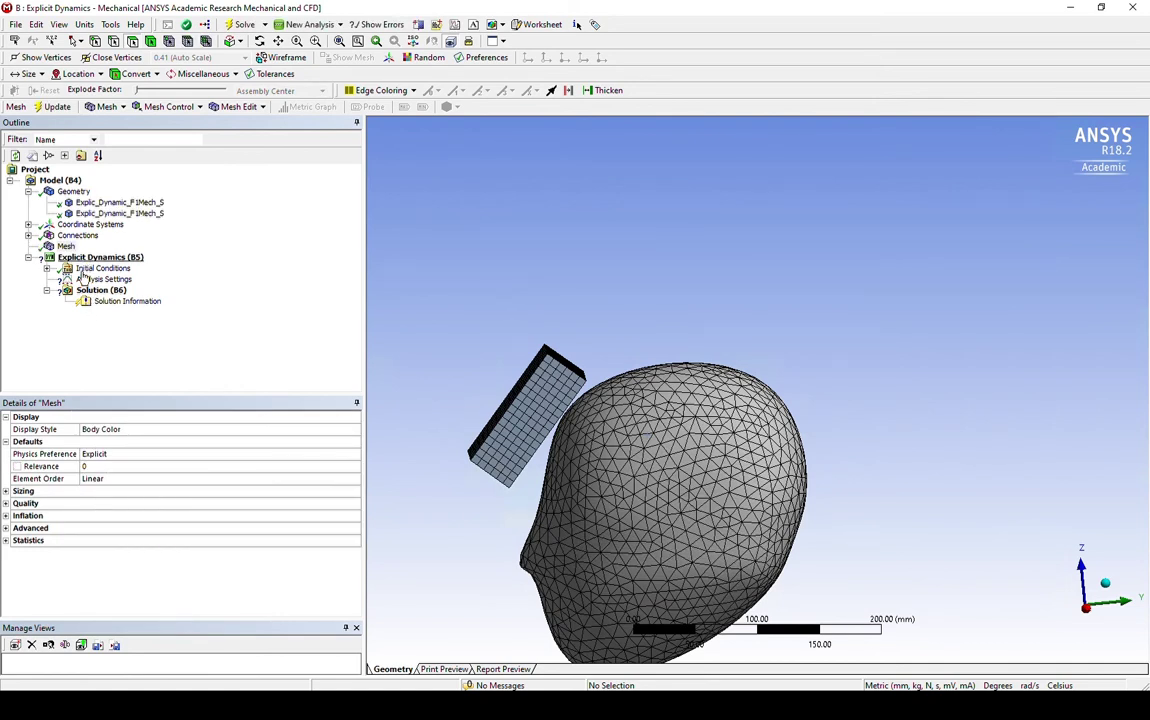
{"action": "left_click", "coordinate": [46, 268]}
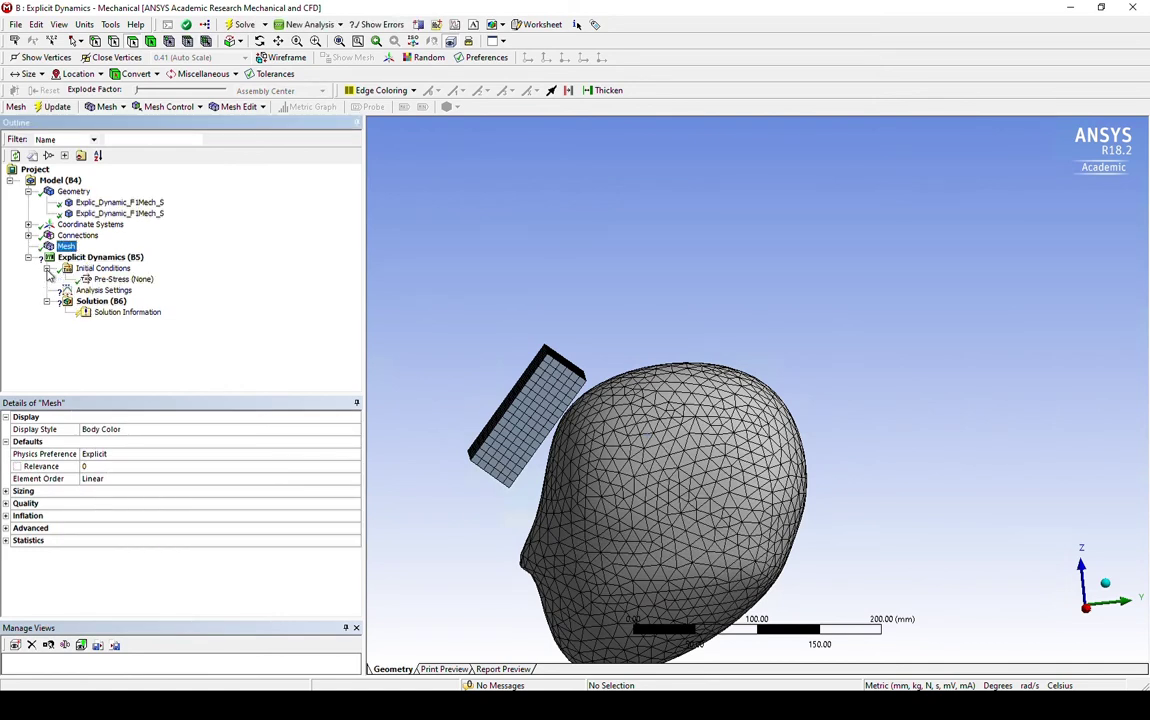
{"action": "left_click", "coordinate": [102, 268]}
Step: Insert a Velocity initial condition and check the active unit system
{"action": "right_click", "coordinate": [110, 270]}
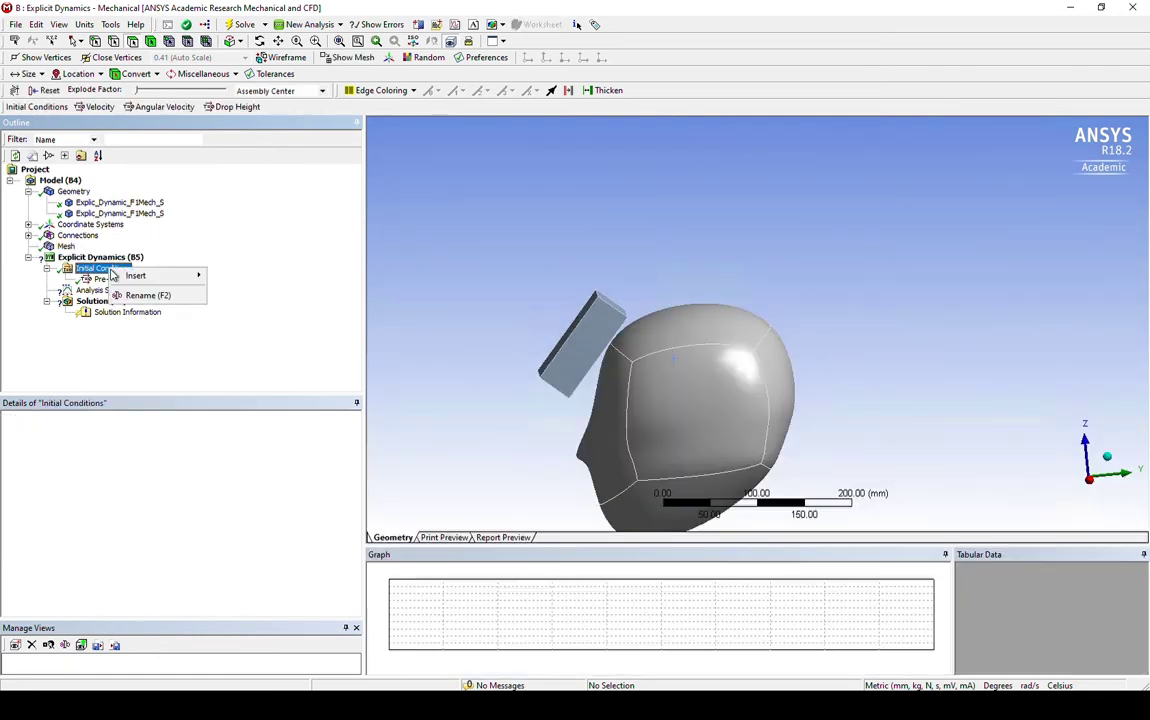
{"action": "mouse_move", "coordinate": [185, 275]}
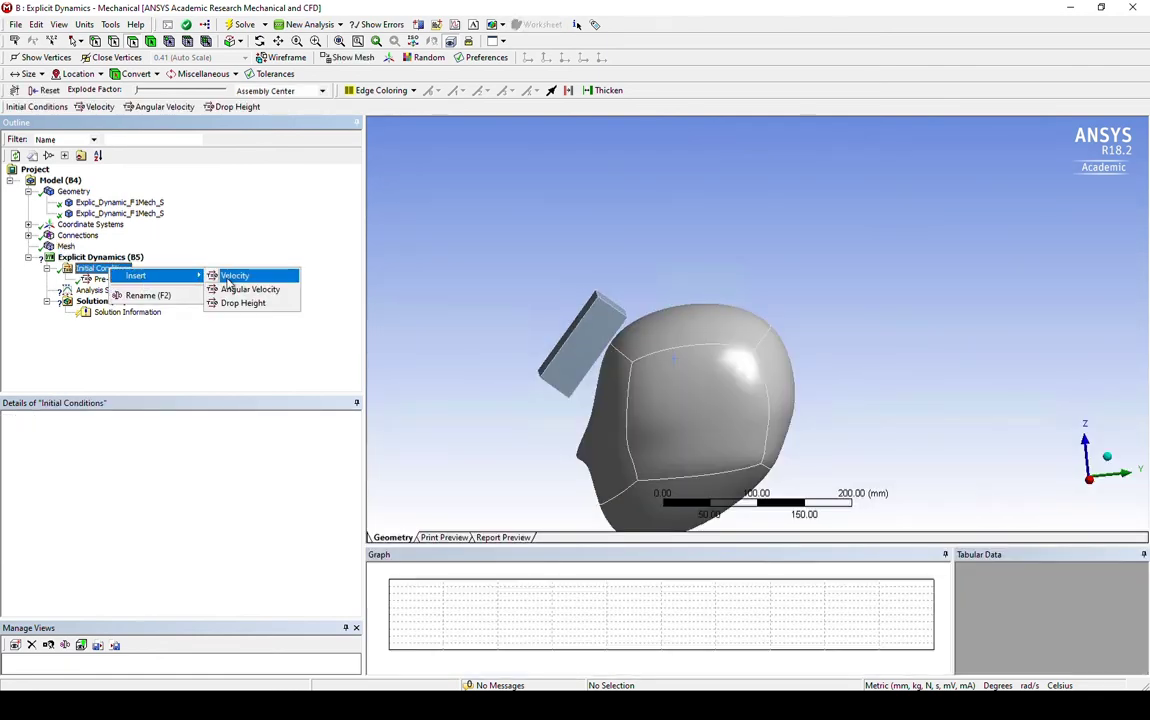
{"action": "left_click", "coordinate": [229, 281]}
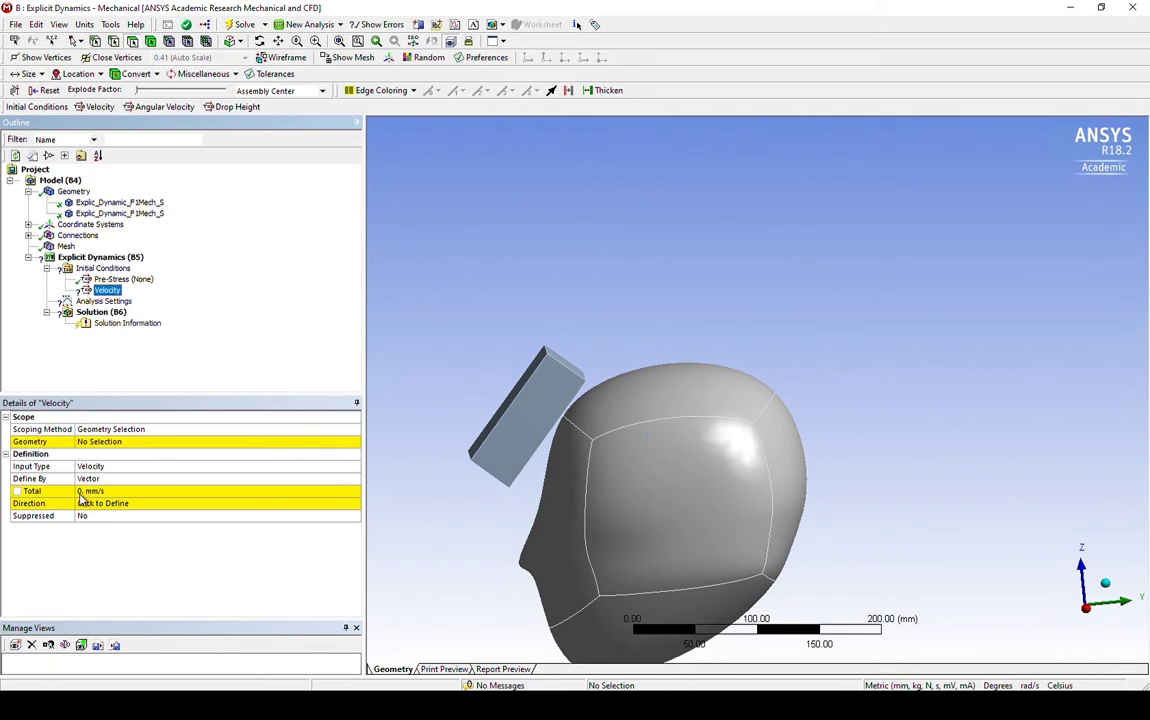
{"action": "left_click", "coordinate": [92, 26]}
{"action": "left_click", "coordinate": [93, 27]}
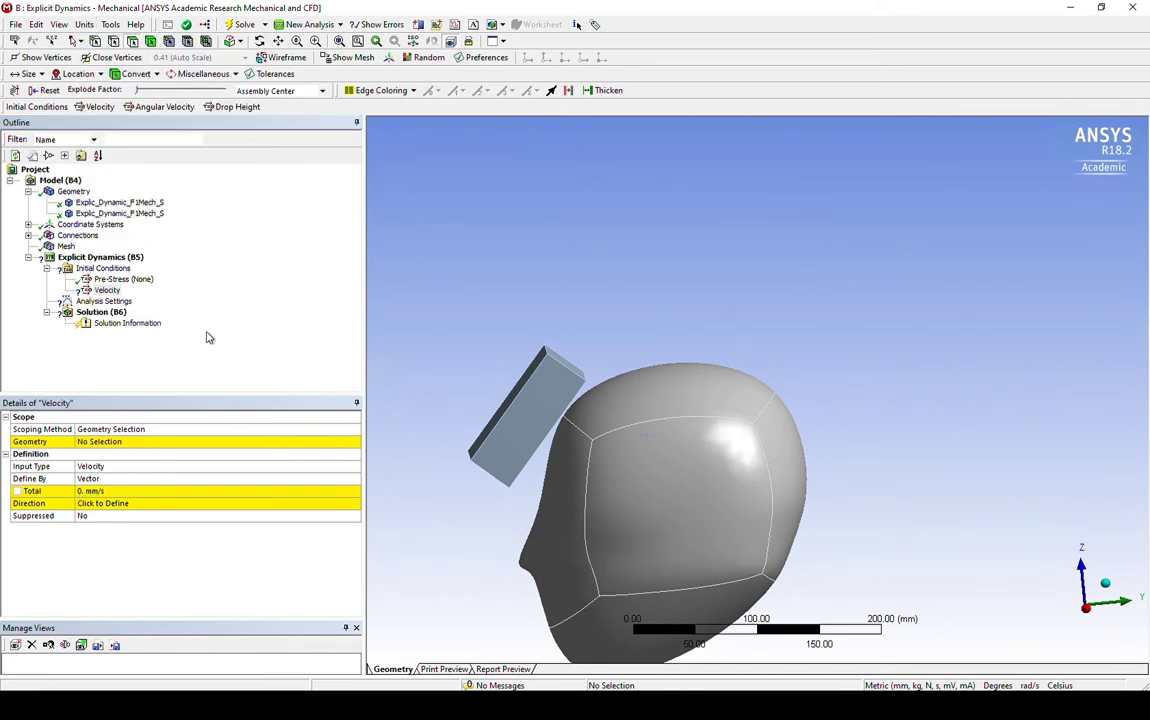
{"action": "left_click", "coordinate": [82, 491]}
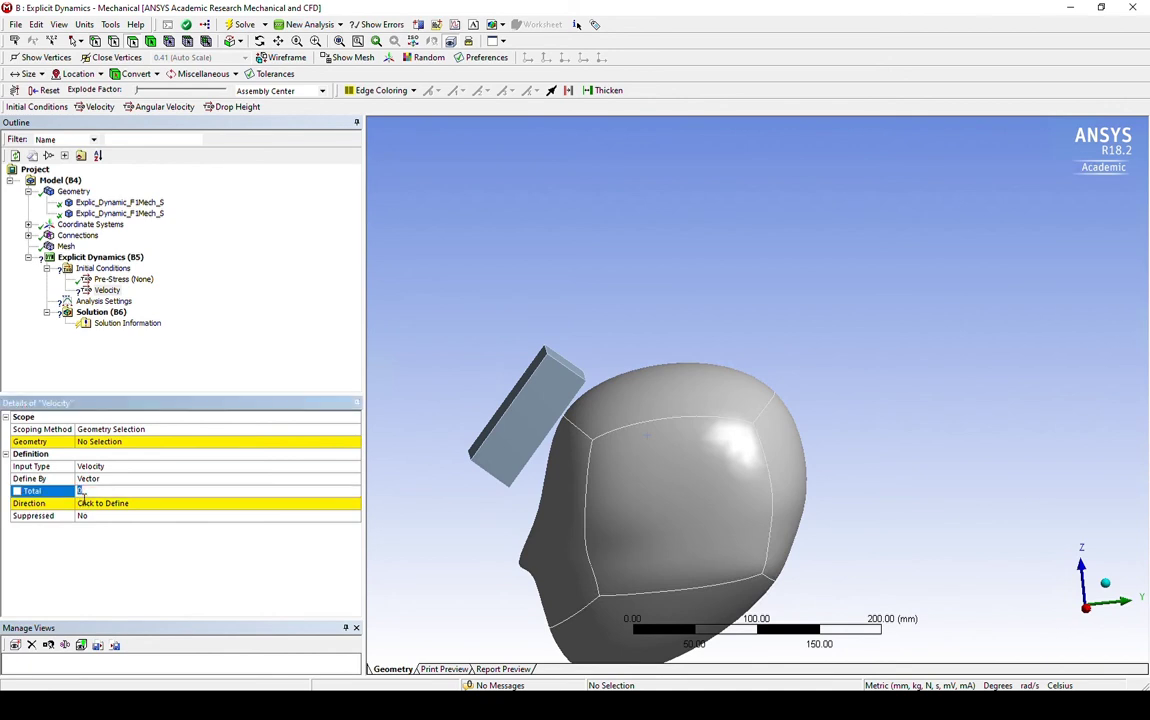
{"action": "left_click", "coordinate": [85, 25]}
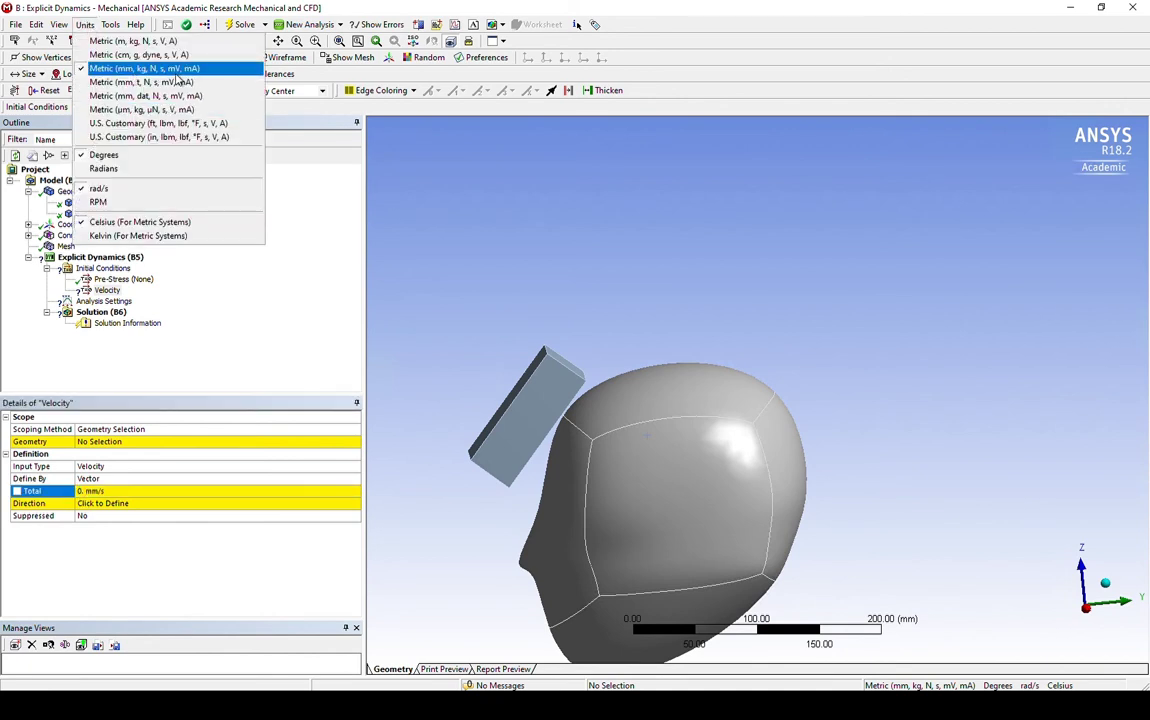
{"action": "left_click", "coordinate": [216, 261]}
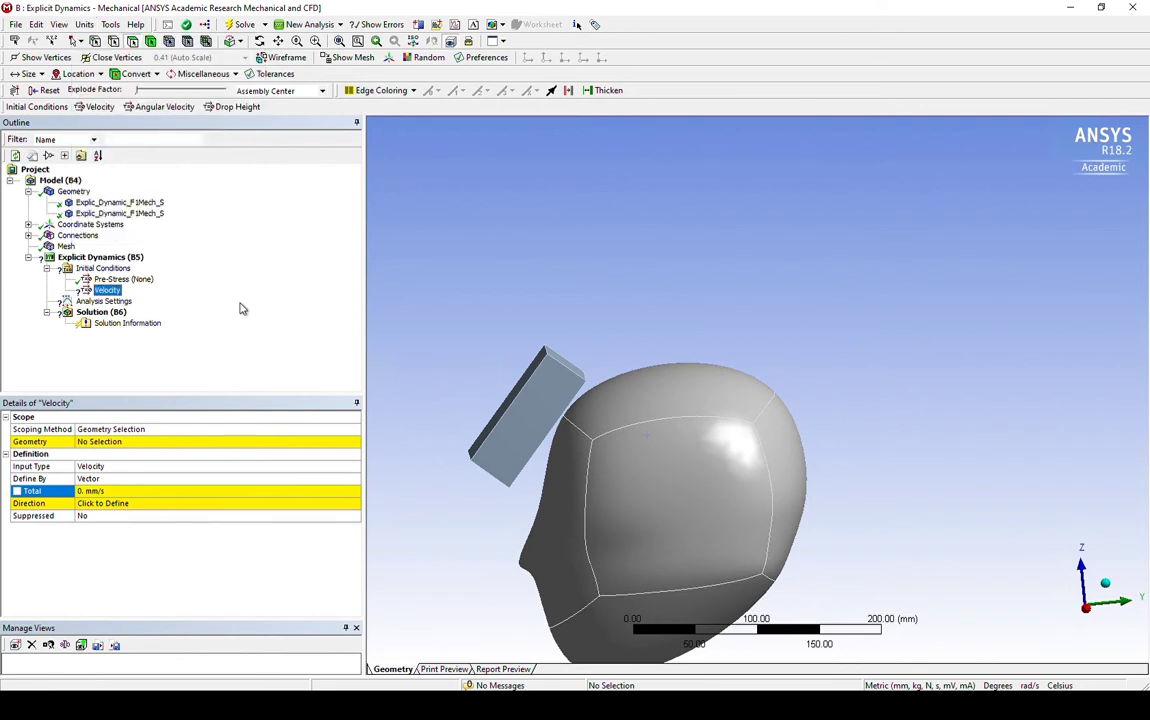
Step: Set the velocity Total to 9000 mm/s and scope it to the head body
{"action": "left_click", "coordinate": [82, 491]}
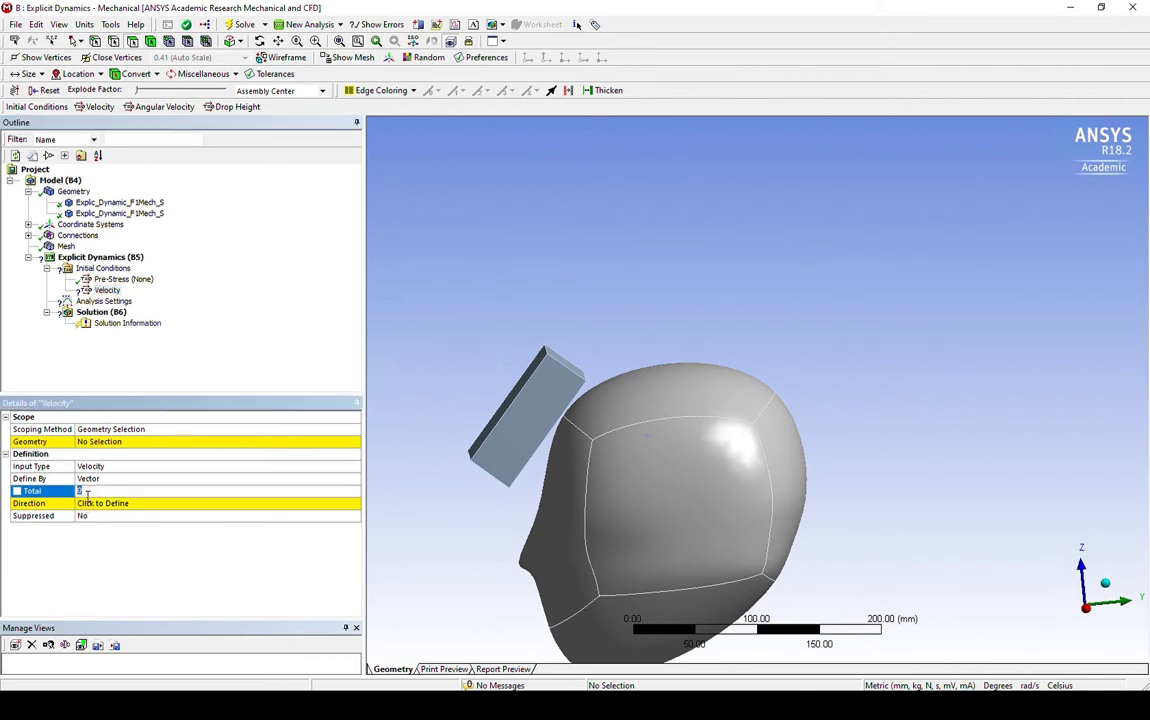
{"action": "type", "text": "9000"}
{"action": "left_click", "coordinate": [150, 442]}
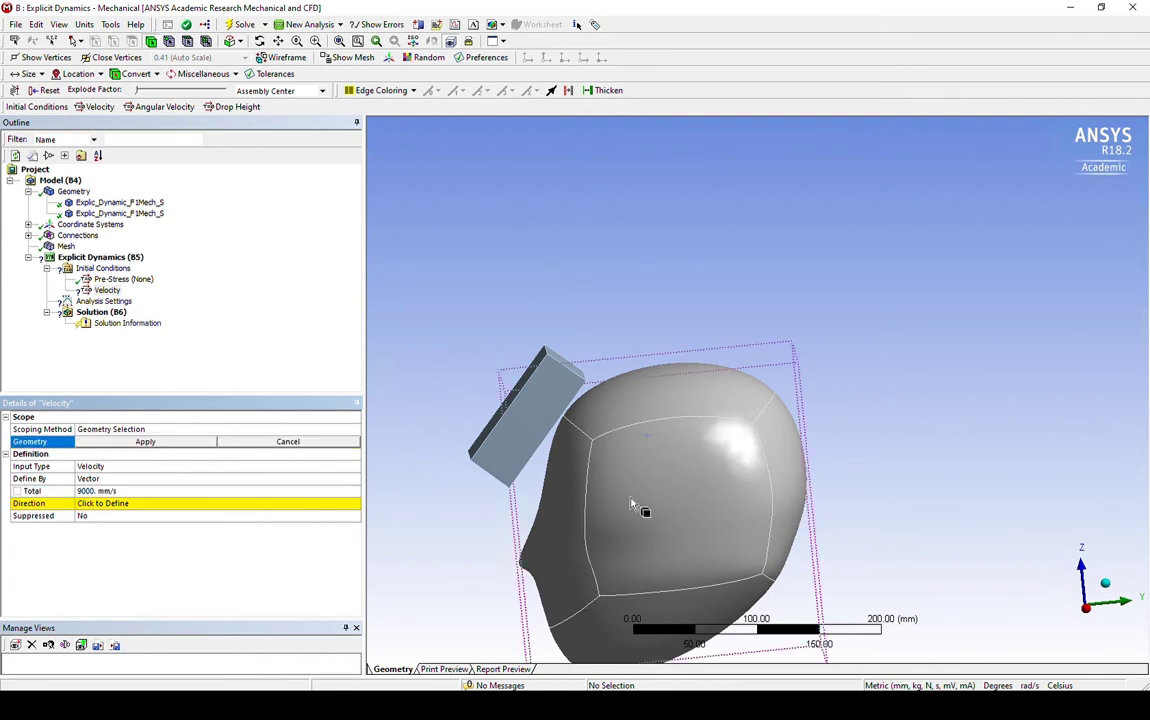
{"action": "left_click", "coordinate": [631, 503]}
{"action": "left_click", "coordinate": [145, 441]}
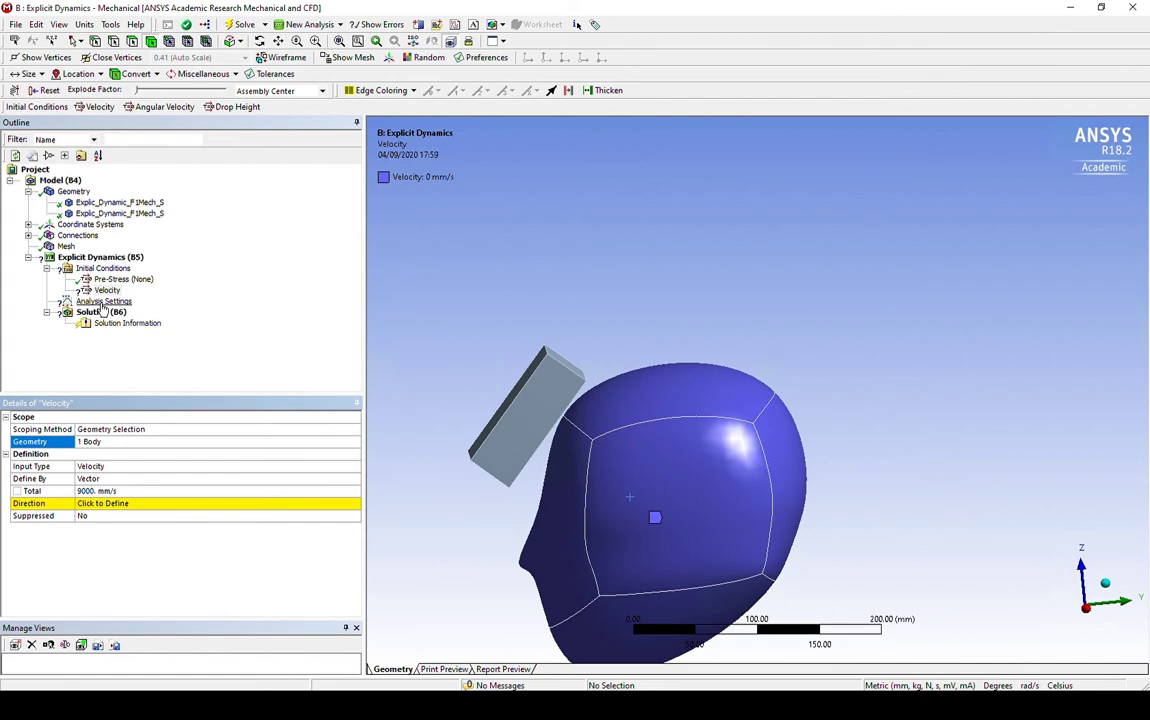
{"action": "left_click", "coordinate": [102, 304]}
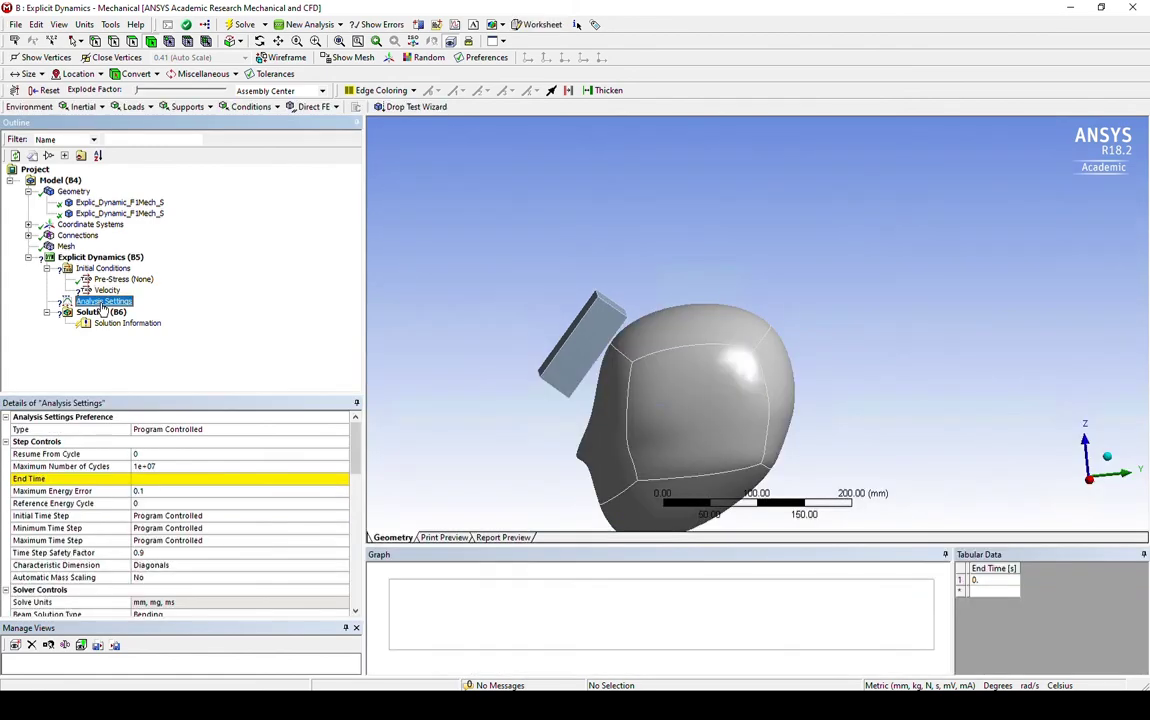
Step: Add a Fixed Support on the concrete block's outer face
{"action": "right_click", "coordinate": [102, 306]}
{"action": "mouse_move", "coordinate": [150, 311]}
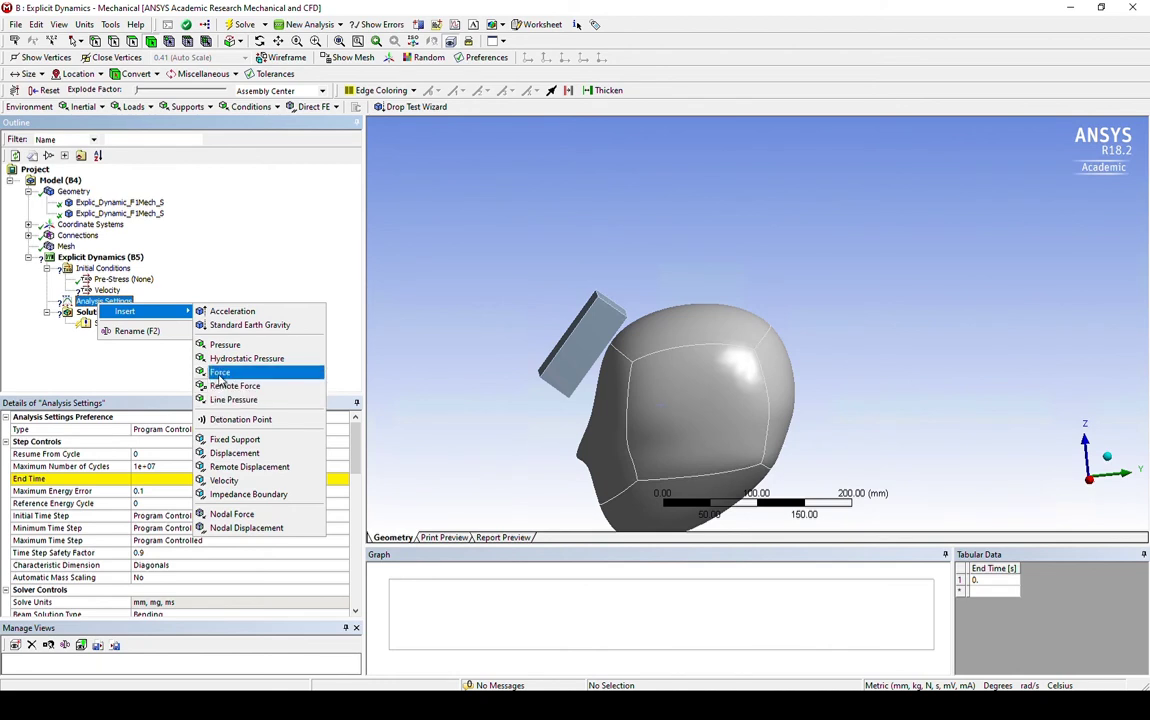
{"action": "left_click", "coordinate": [234, 440]}
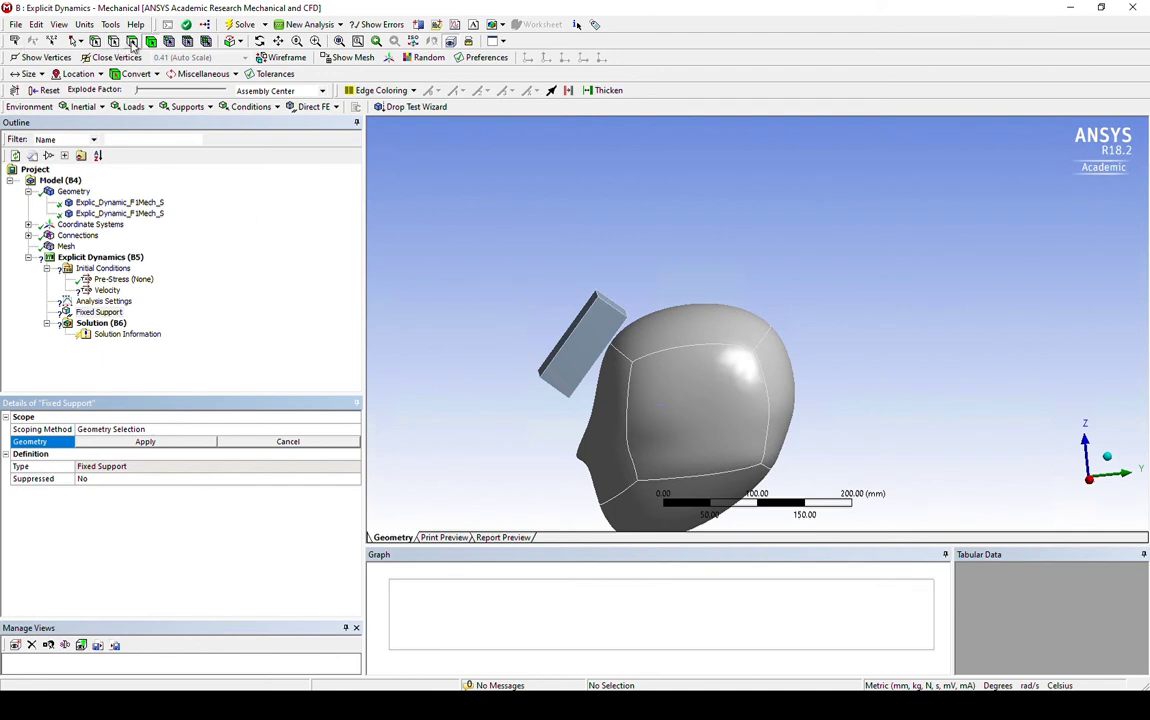
{"action": "middle_click_drag", "start_coordinate": [485, 374], "coordinate": [526, 388]}
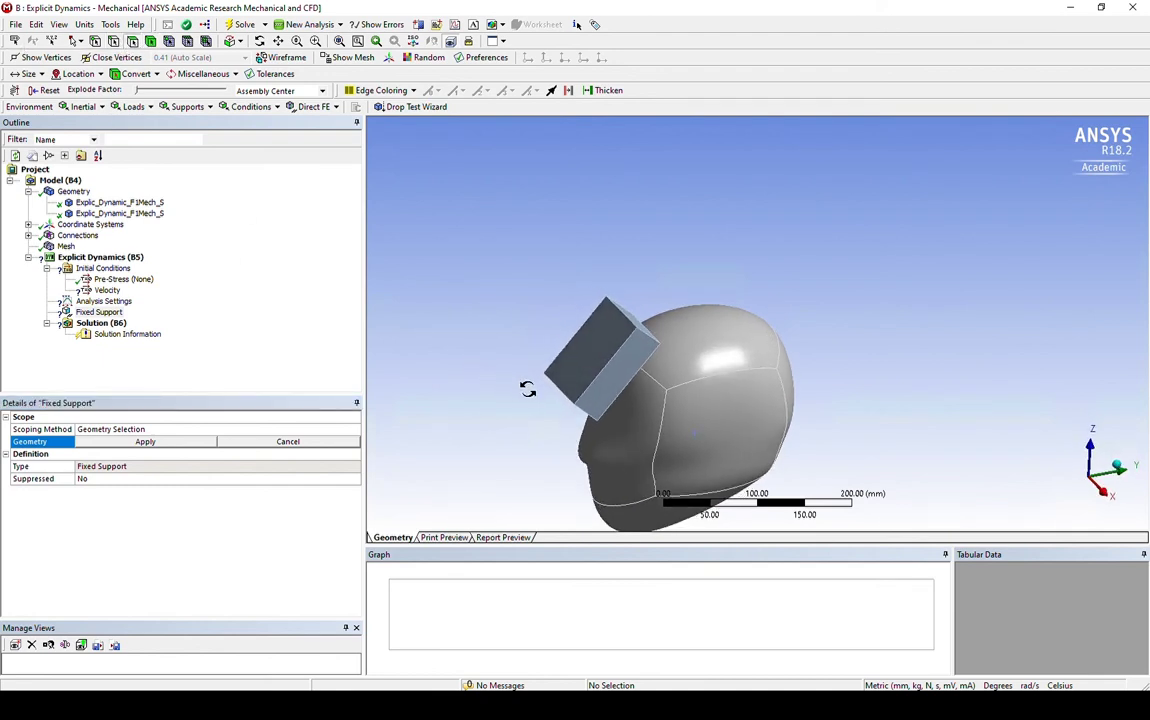
{"action": "left_click", "coordinate": [576, 367]}
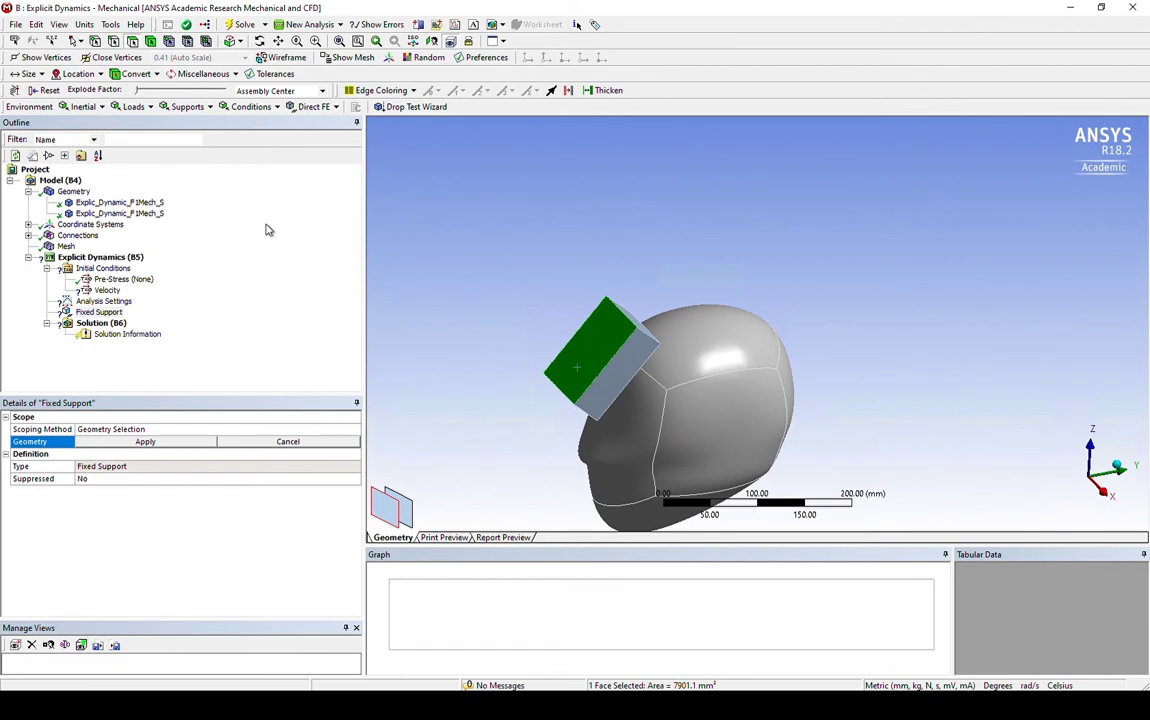
{"action": "left_click", "coordinate": [135, 441]}
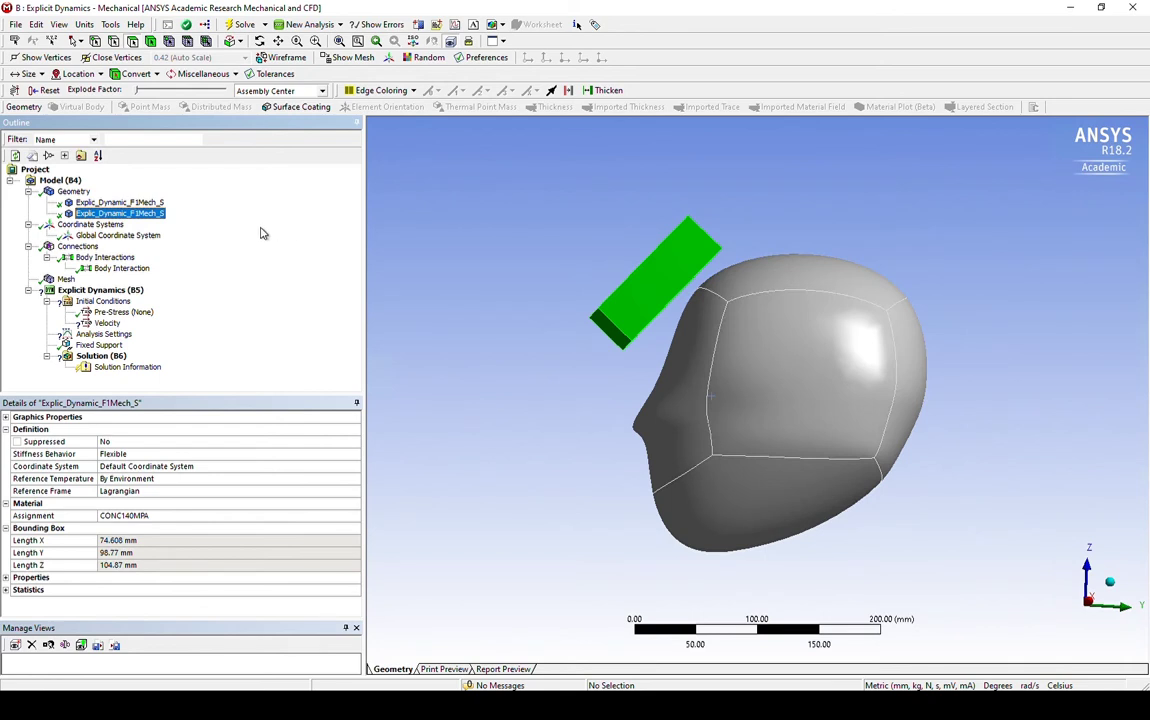
Step: Set the Analysis Settings End Time to 0.05 s
{"action": "left_click", "coordinate": [100, 336]}
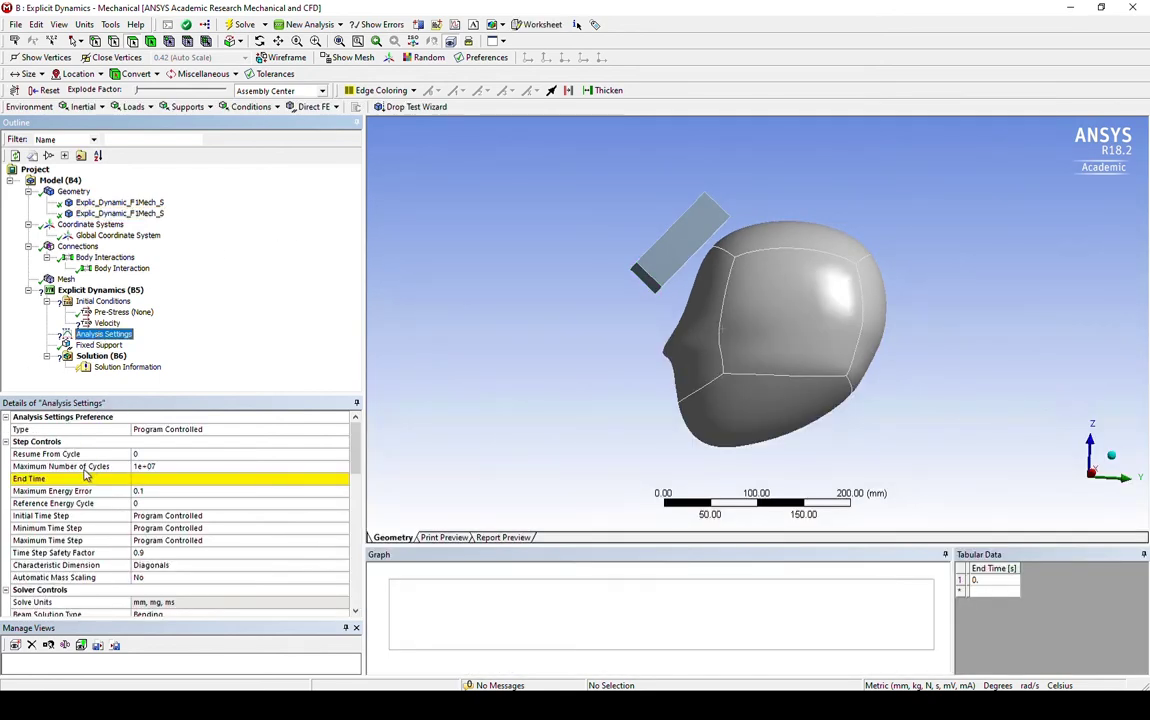
{"action": "left_click", "coordinate": [152, 481]}
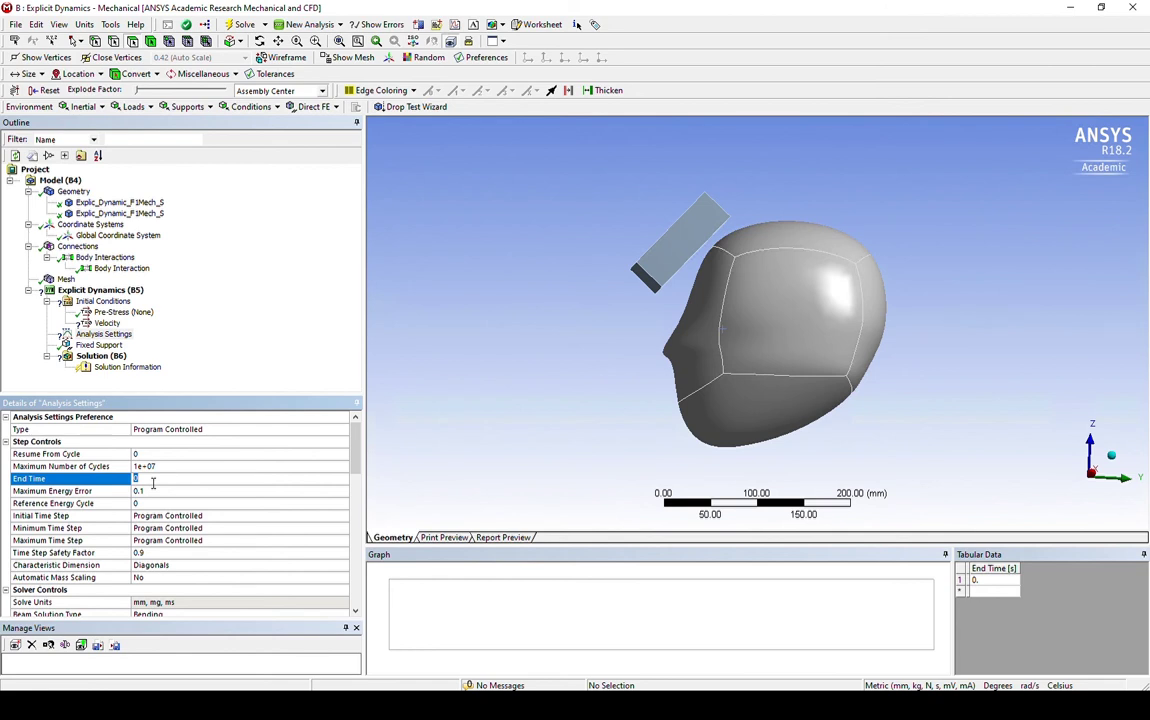
{"action": "type", "text": "05"}
{"action": "key", "text": "Return"}
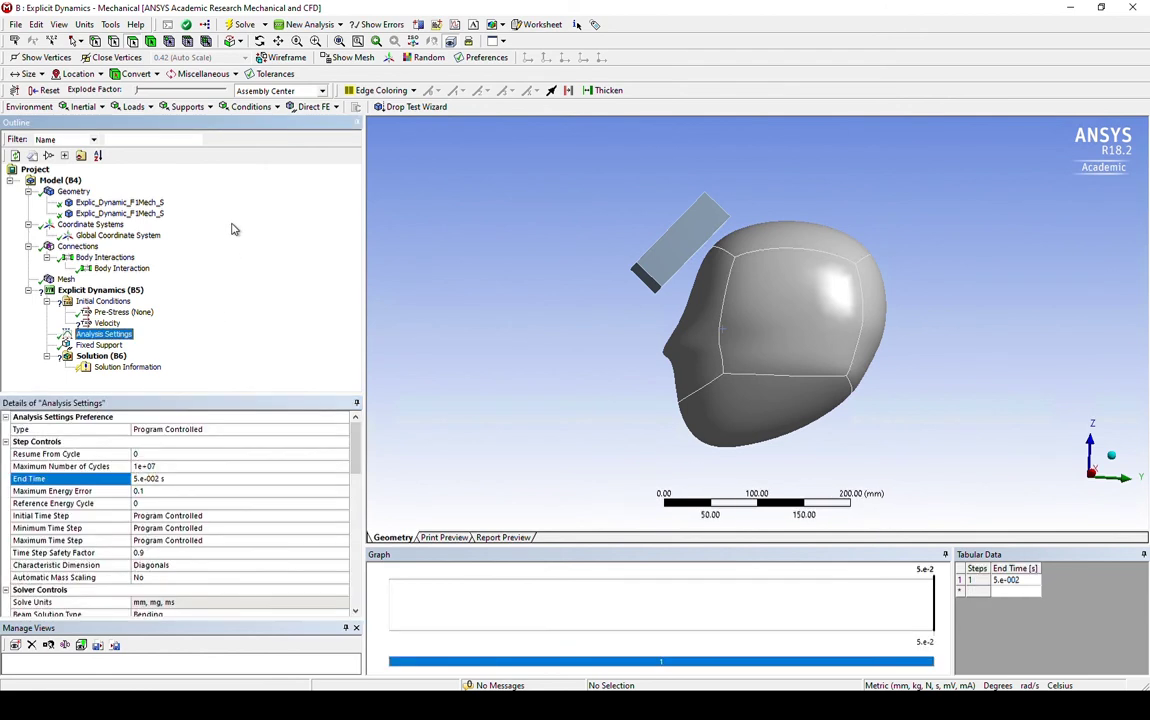
{"action": "left_click", "coordinate": [97, 357]}
Step: Insert an Equivalent (von-Mises) stress result under Solution
{"action": "right_click", "coordinate": [98, 357]}
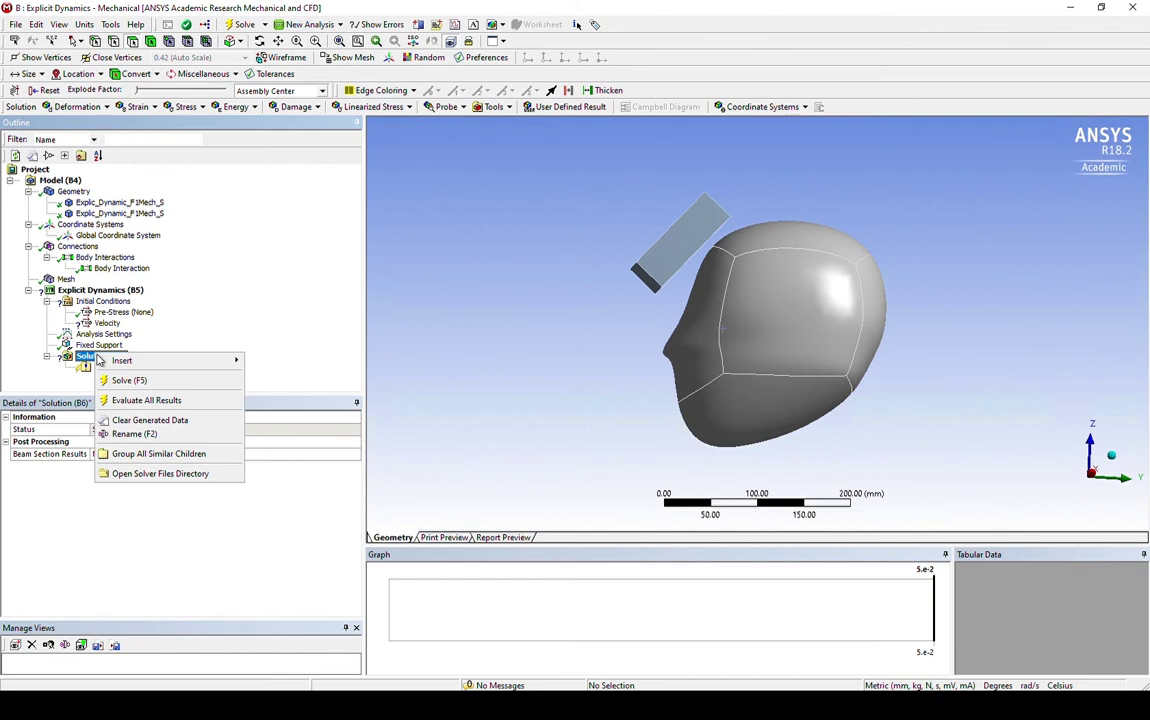
{"action": "mouse_move", "coordinate": [116, 368]}
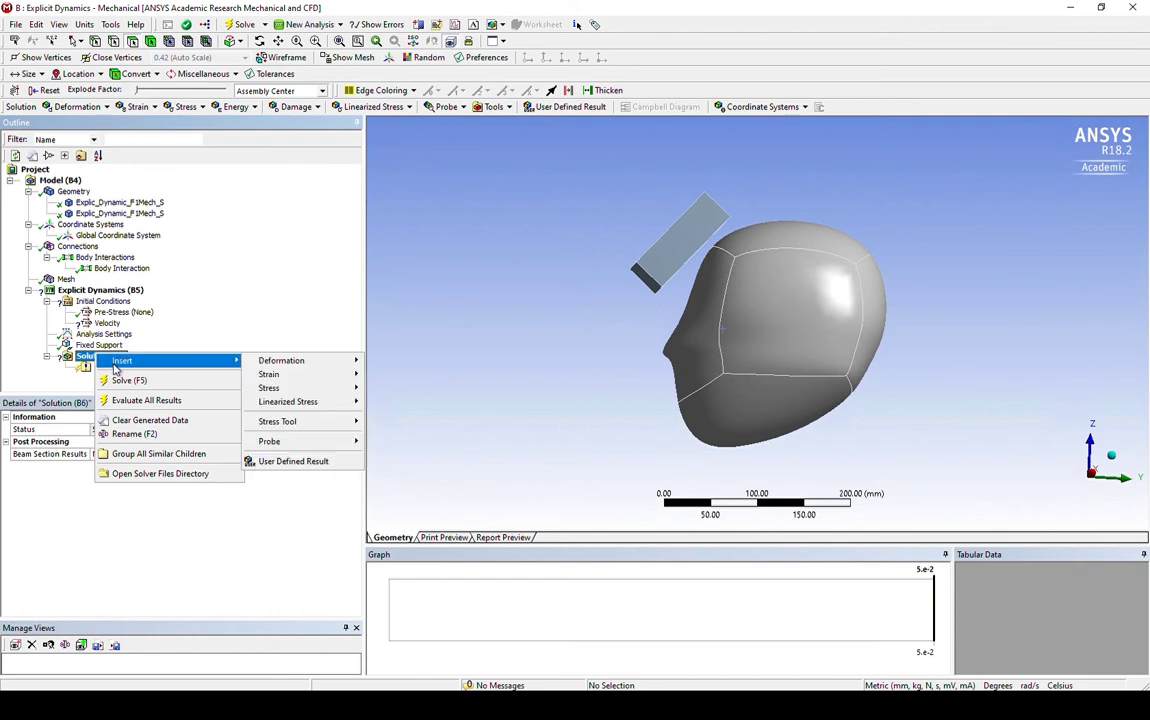
{"action": "mouse_move", "coordinate": [272, 364]}
{"action": "mouse_move", "coordinate": [296, 445]}
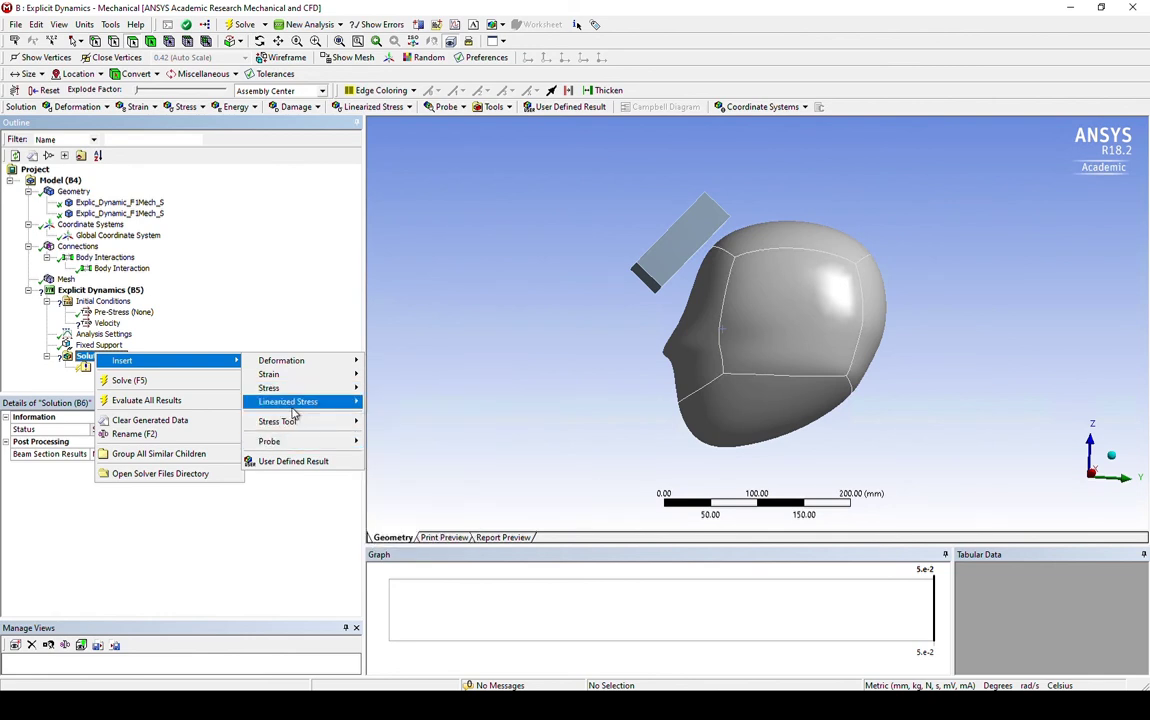
{"action": "mouse_move", "coordinate": [289, 390]}
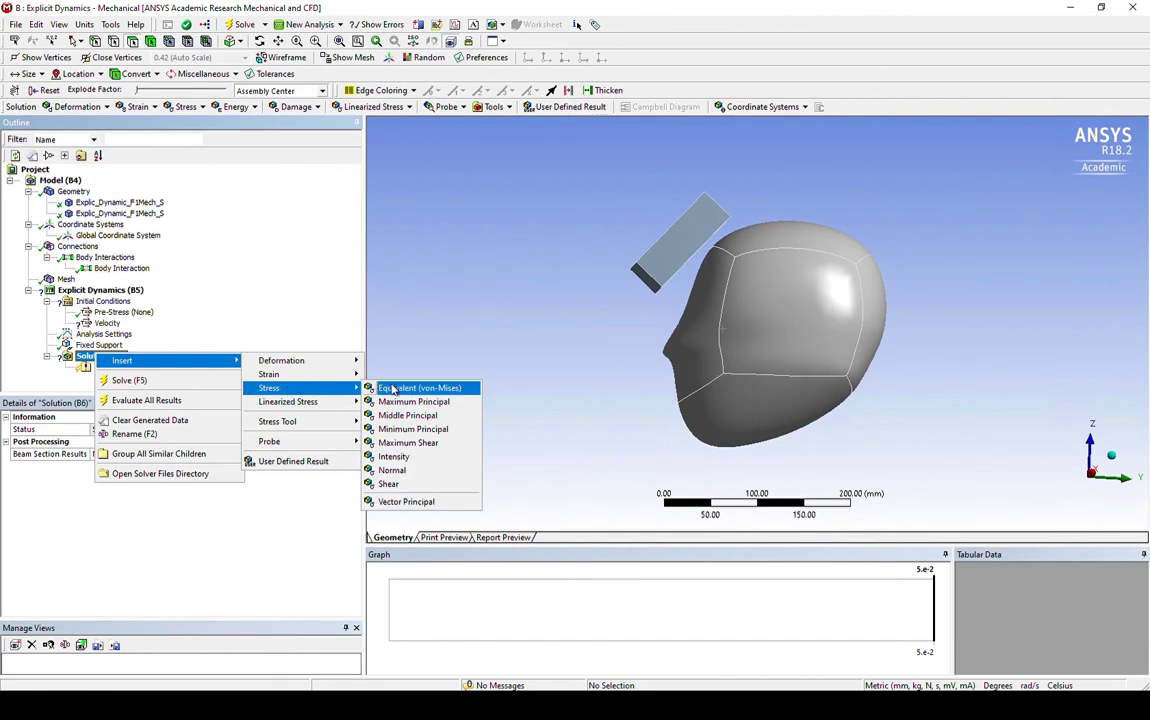
{"action": "left_click", "coordinate": [393, 389]}
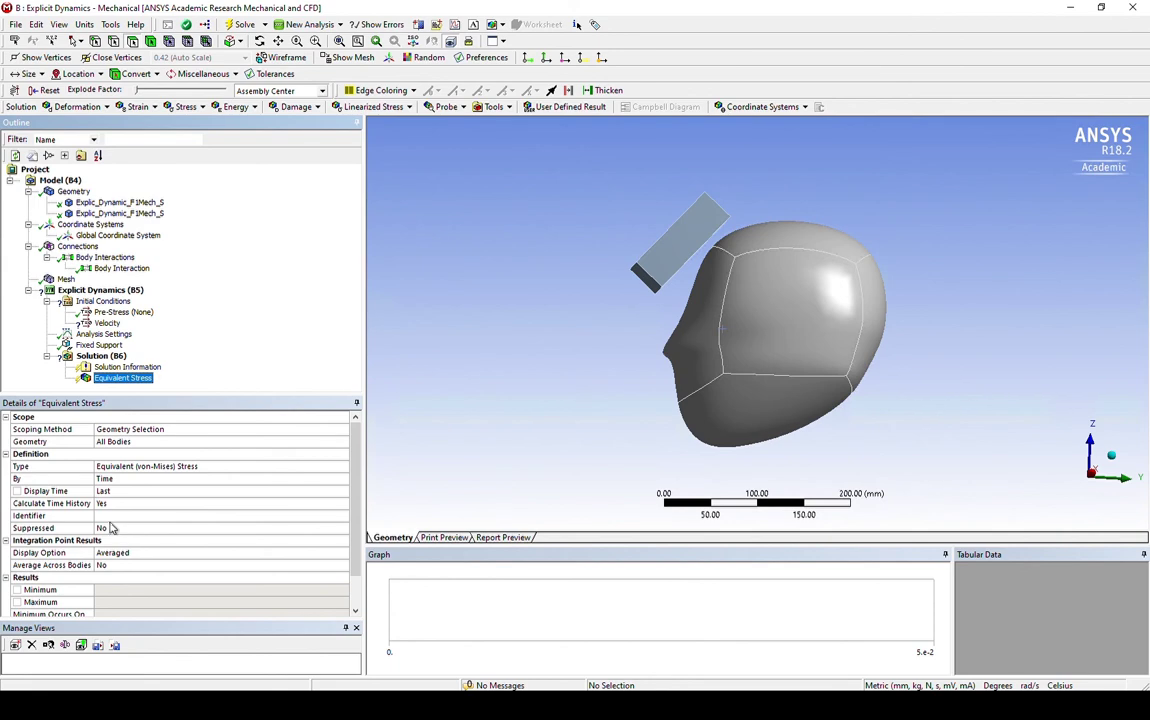
{"action": "left_click", "coordinate": [130, 368]}
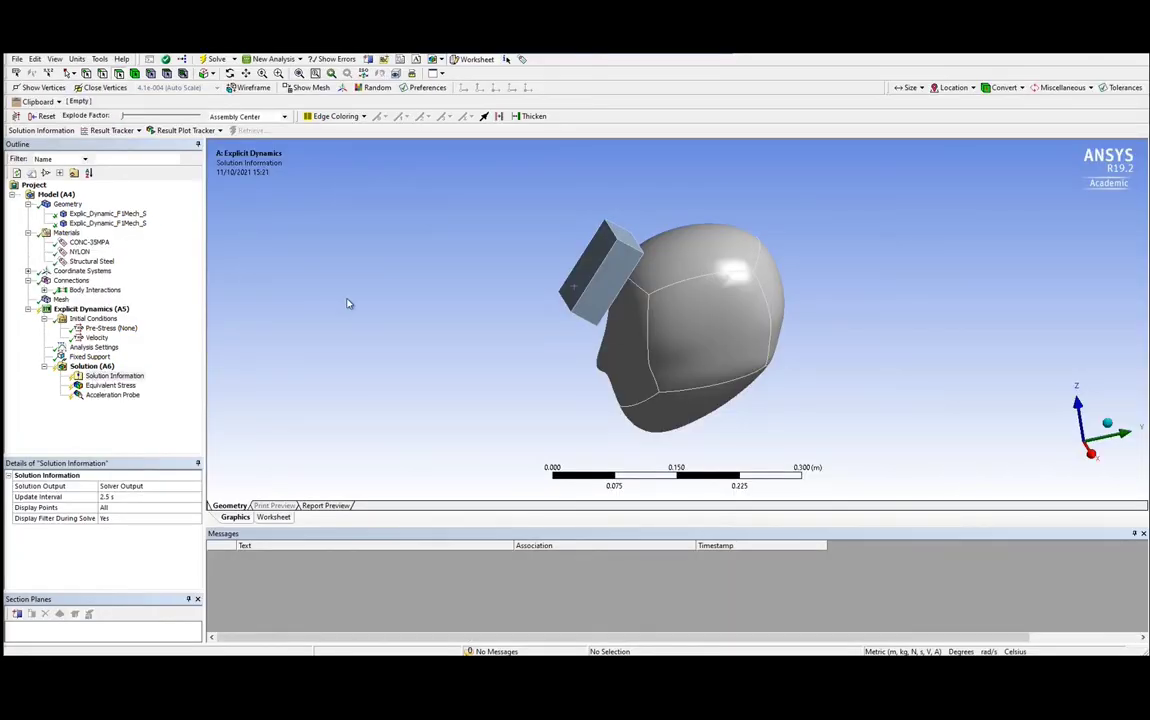
Step: Add a Force Reaction tracker under Solution Information located by Geometry Selection
{"action": "right_click", "coordinate": [97, 377]}
{"action": "mouse_move", "coordinate": [120, 383]}
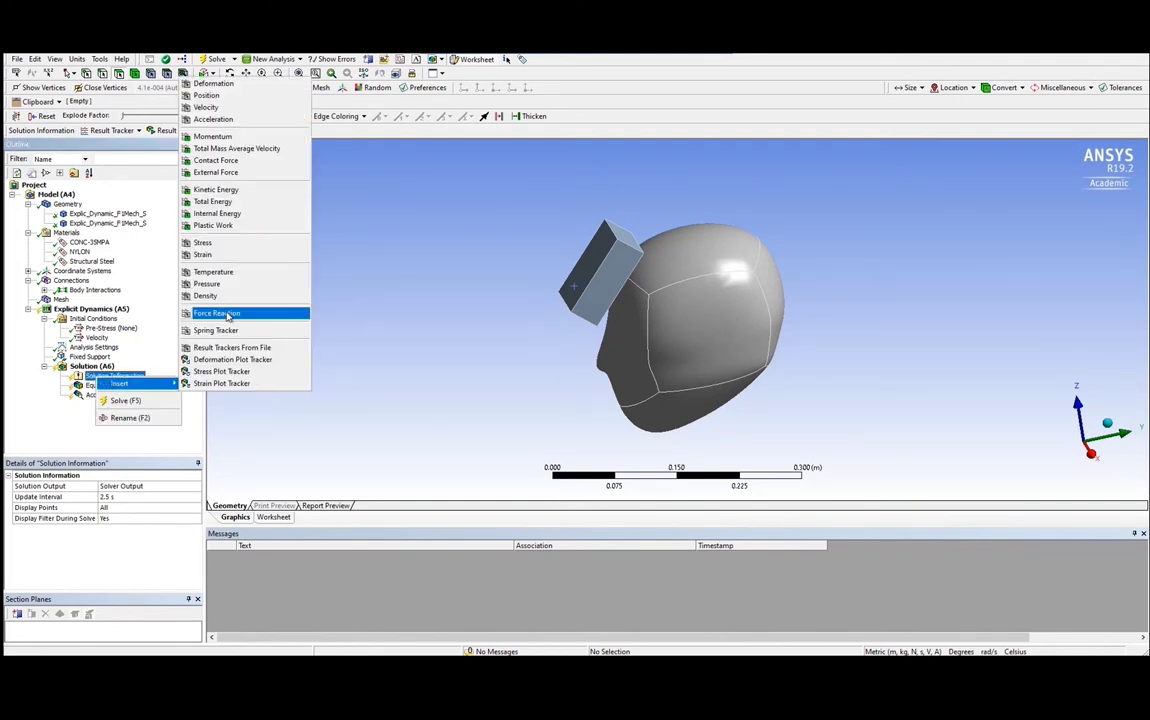
{"action": "left_click", "coordinate": [217, 313]}
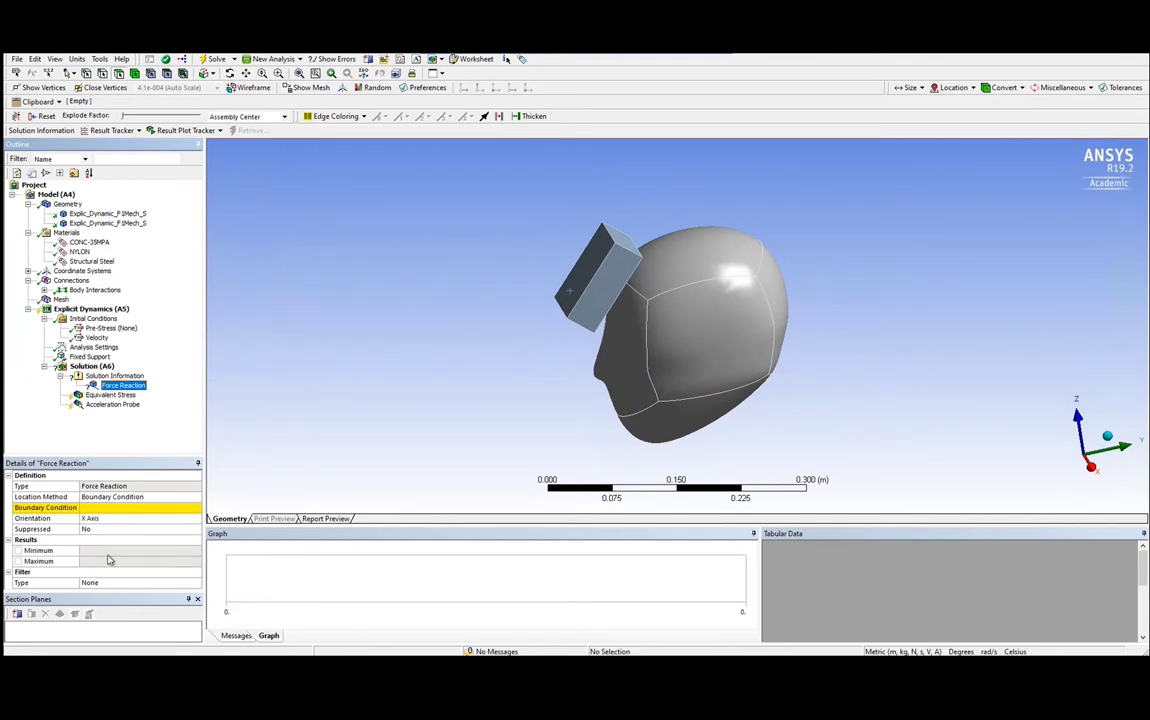
{"action": "left_click", "coordinate": [108, 497]}
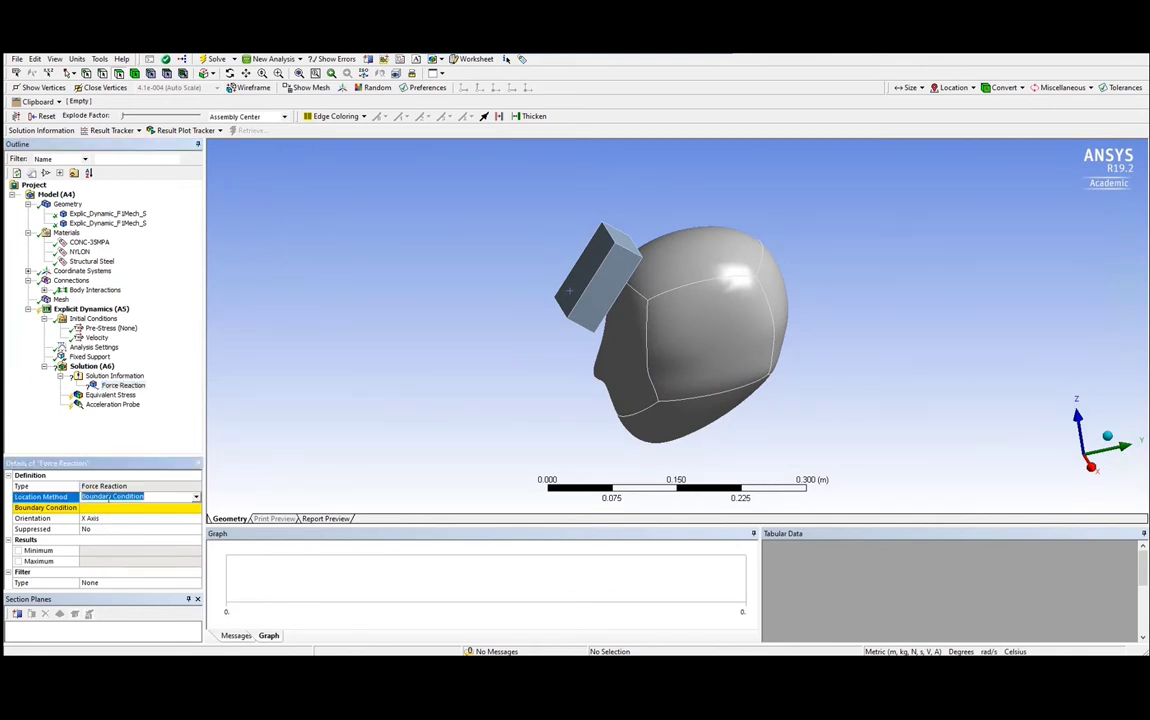
{"action": "left_click", "coordinate": [194, 496]}
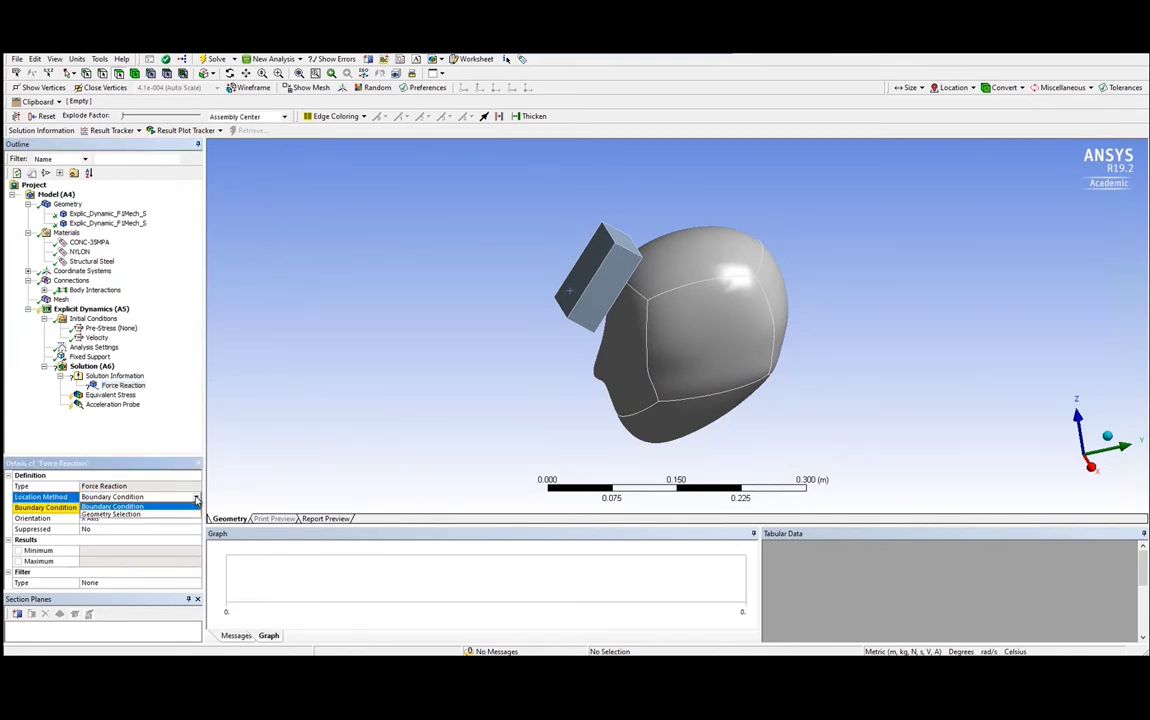
{"action": "left_click", "coordinate": [138, 515]}
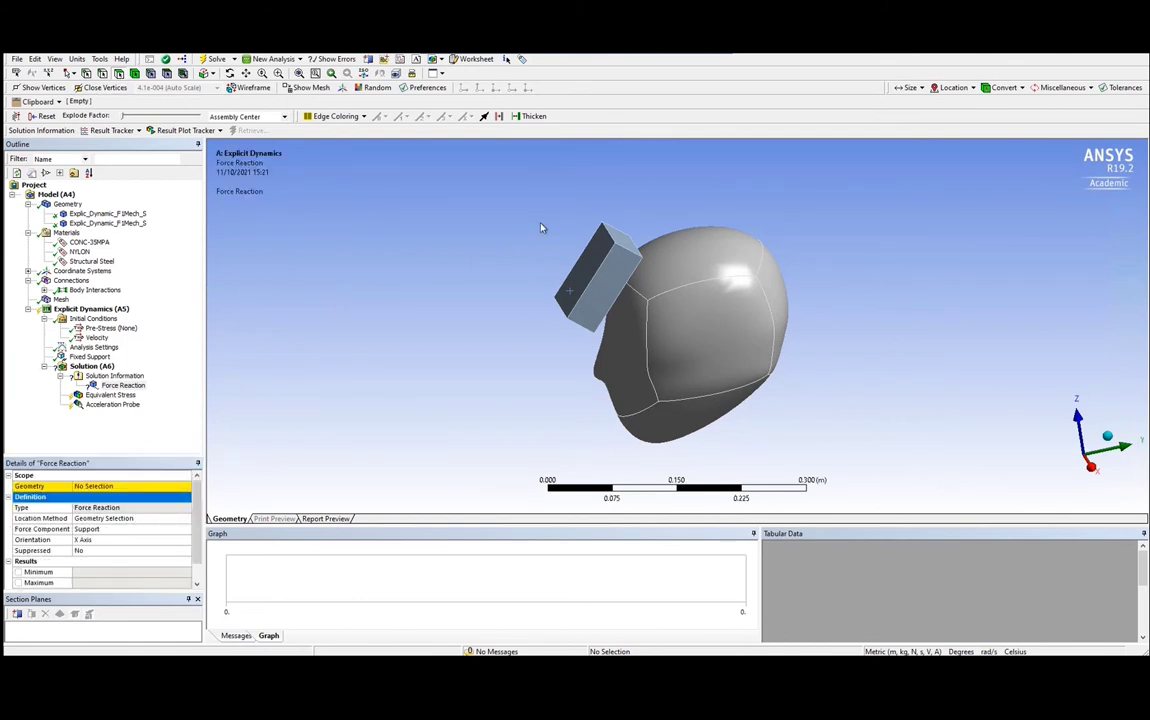
Step: Scope the Force Reaction to the block's large side face with Total orientation
{"action": "left_click", "coordinate": [596, 265]}
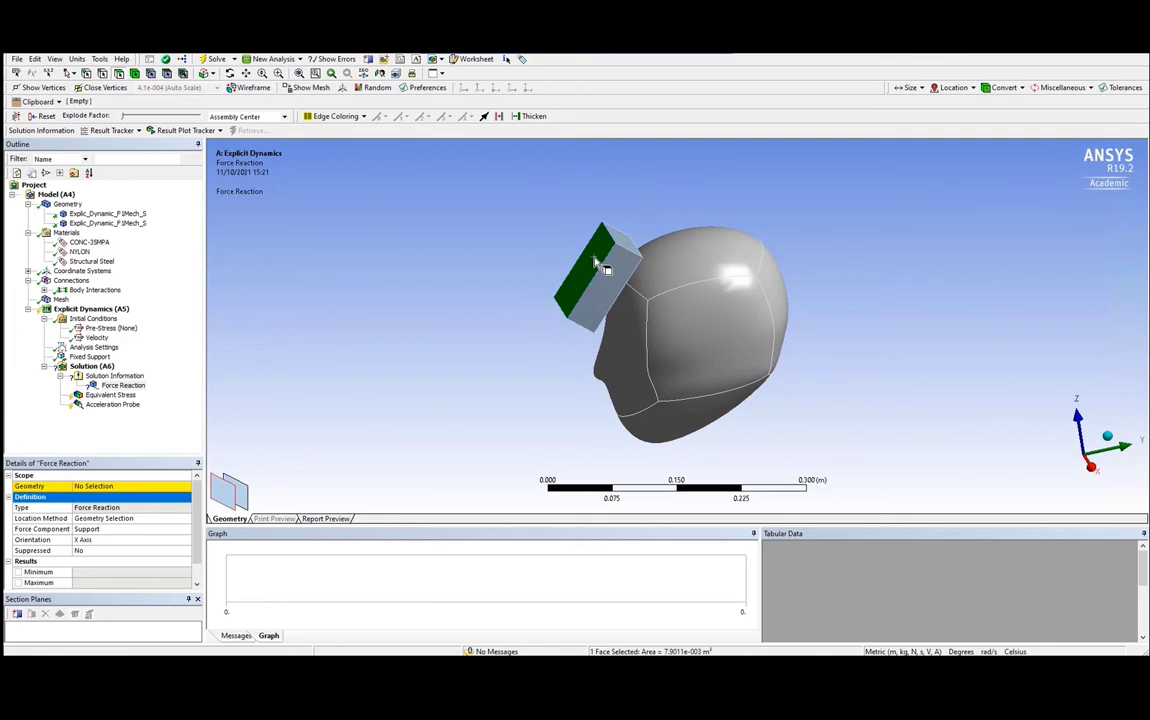
{"action": "left_click", "coordinate": [149, 487]}
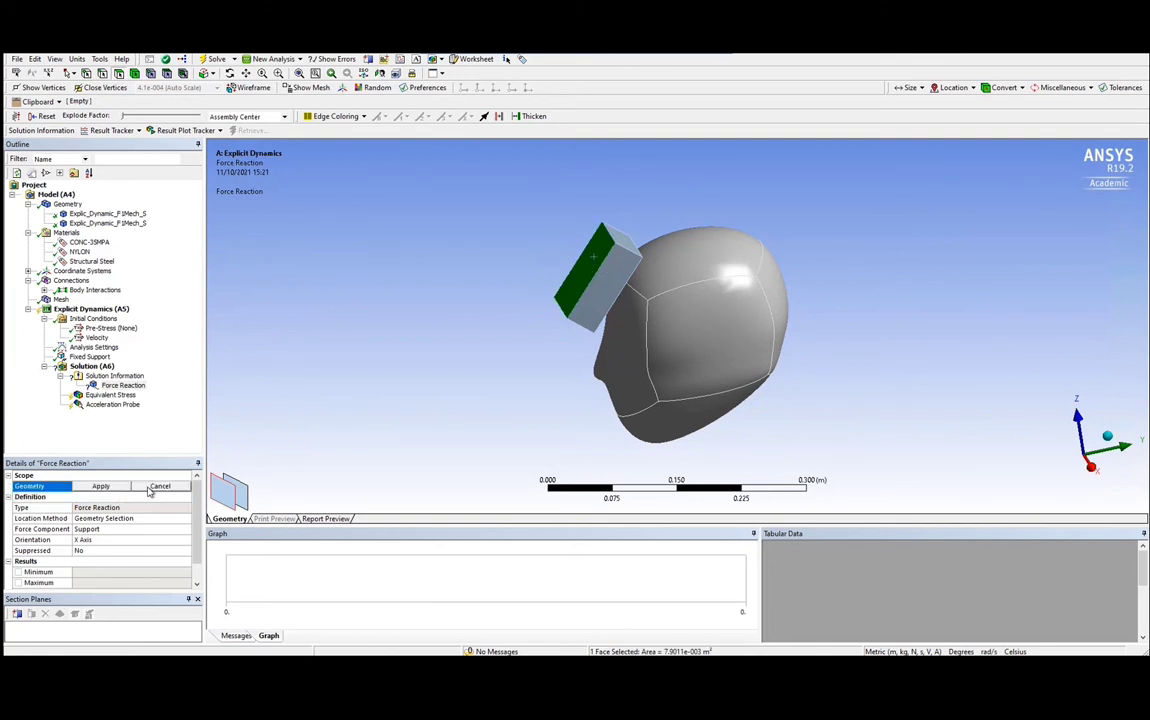
{"action": "left_click", "coordinate": [92, 487]}
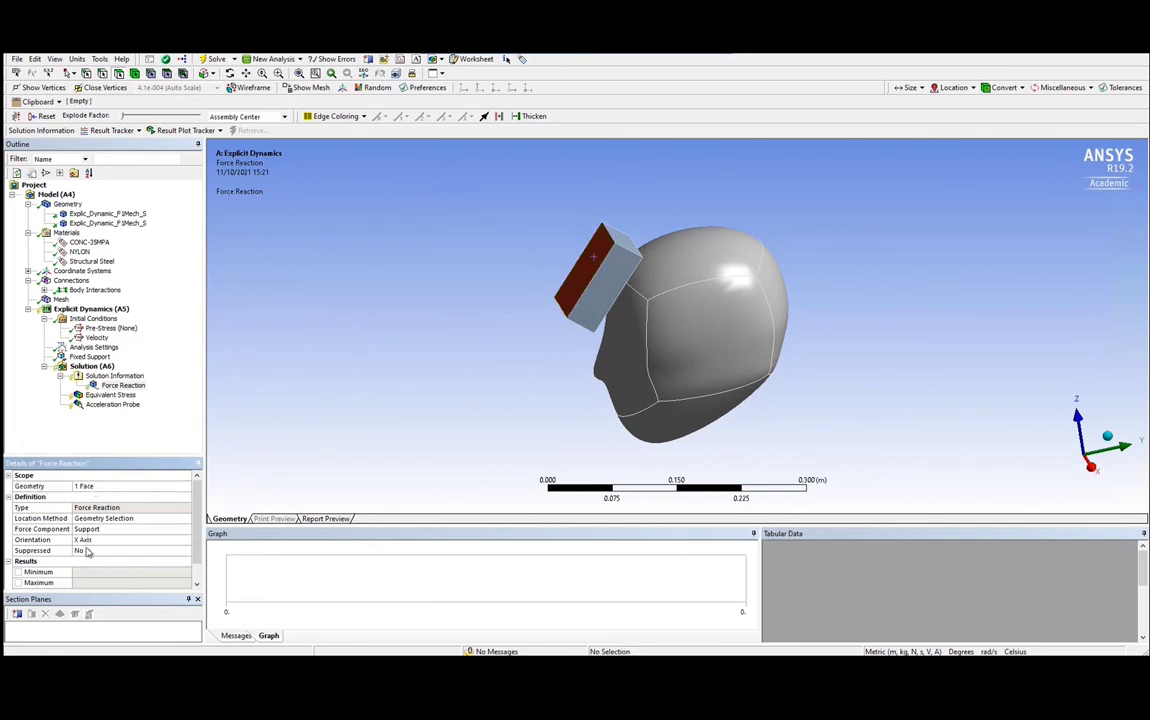
{"action": "left_click", "coordinate": [150, 539]}
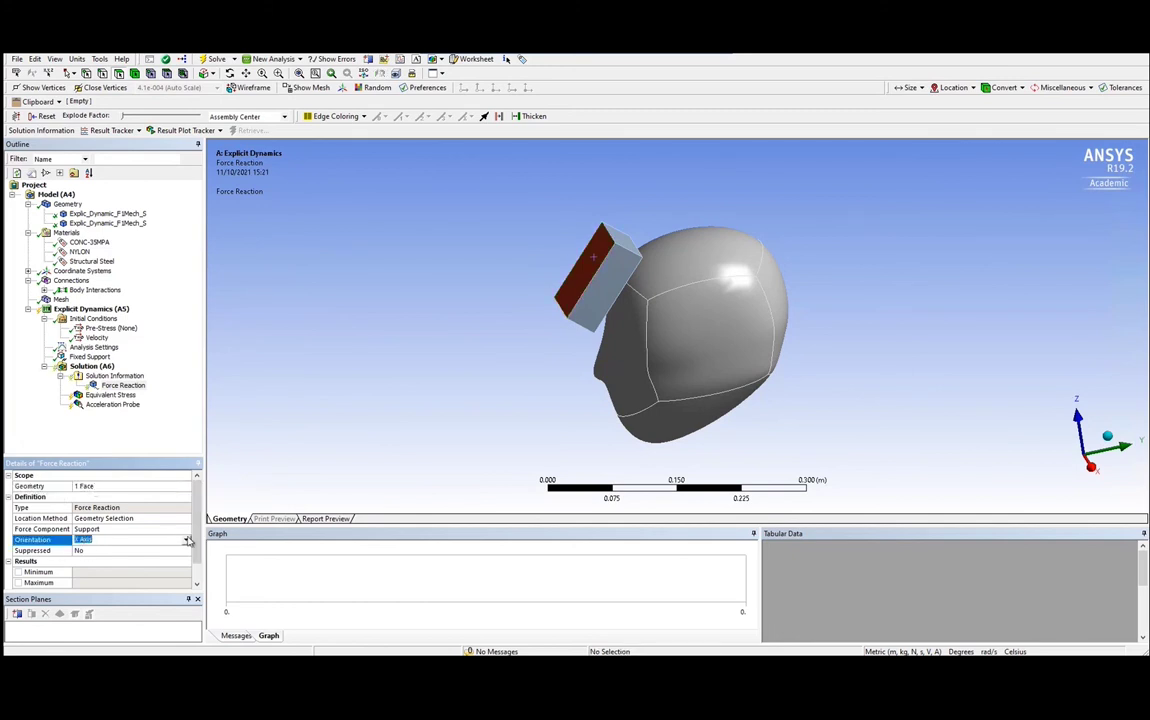
{"action": "left_click", "coordinate": [185, 540]}
{"action": "left_click", "coordinate": [132, 575]}
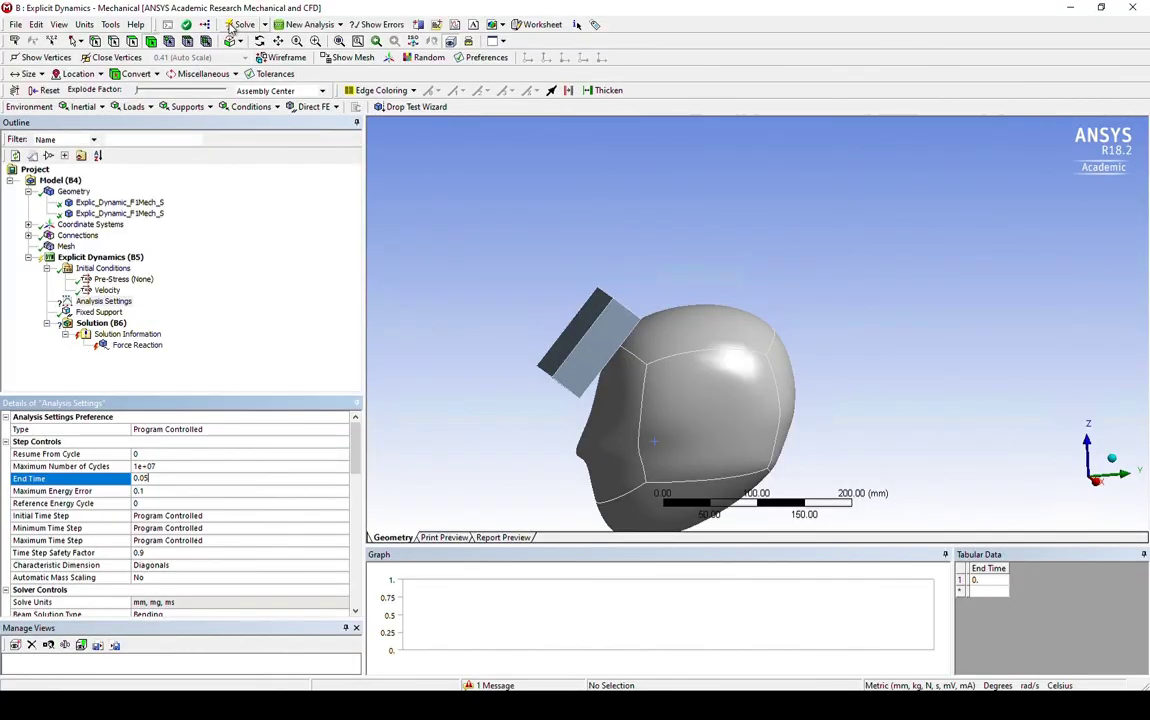
Step: Solve the impact model, minimizing Mechanical while it runs
{"action": "left_click", "coordinate": [232, 25]}
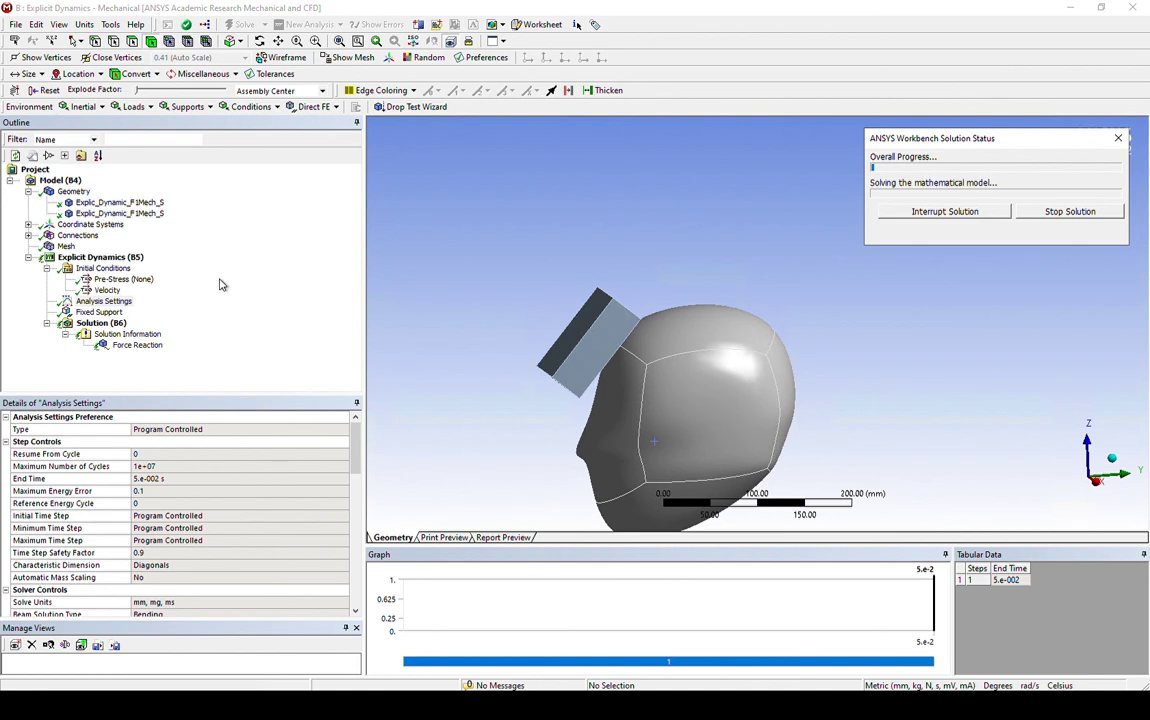
{"action": "left_click", "coordinate": [1068, 14]}
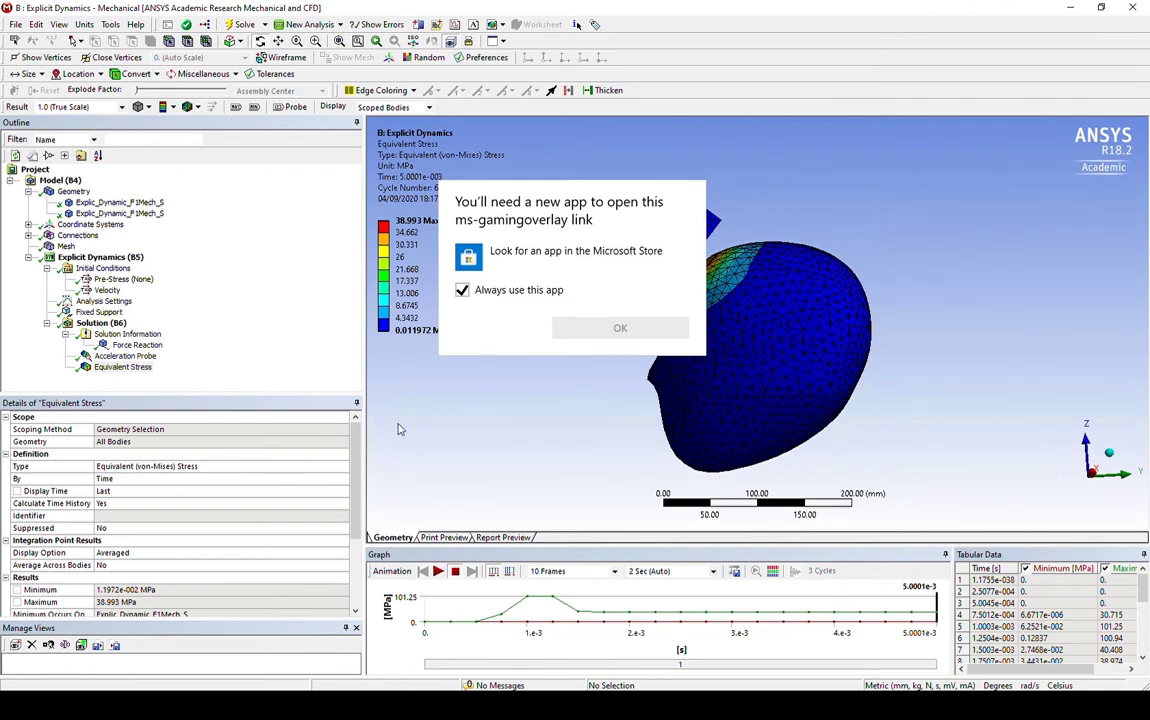
Step: Dismiss the popup, play and stop the stress animation, then view the Acceleration Probe results
{"action": "left_click", "coordinate": [432, 408]}
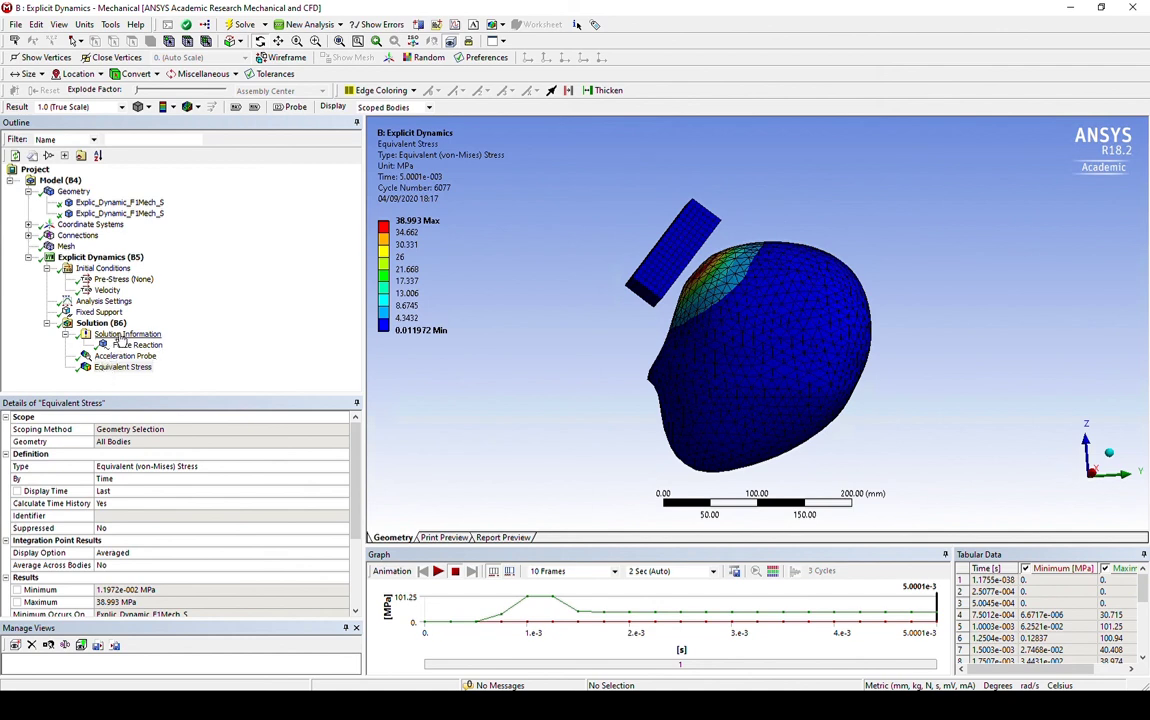
{"action": "left_click", "coordinate": [438, 571]}
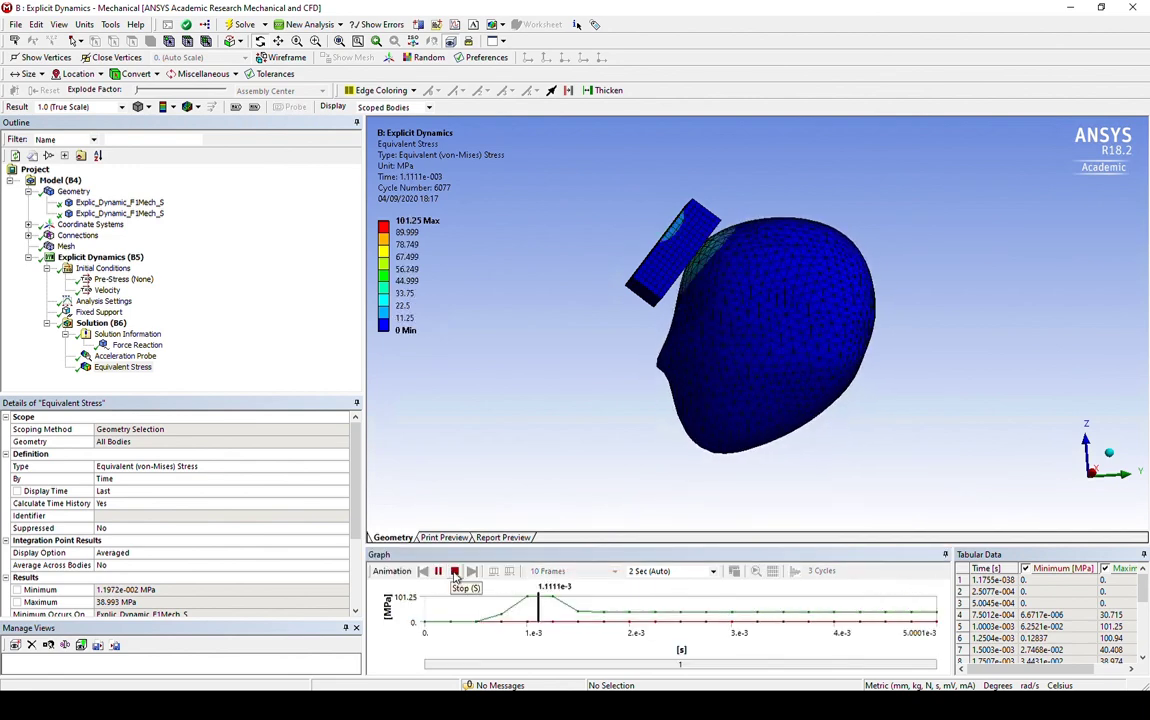
{"action": "left_click", "coordinate": [455, 571]}
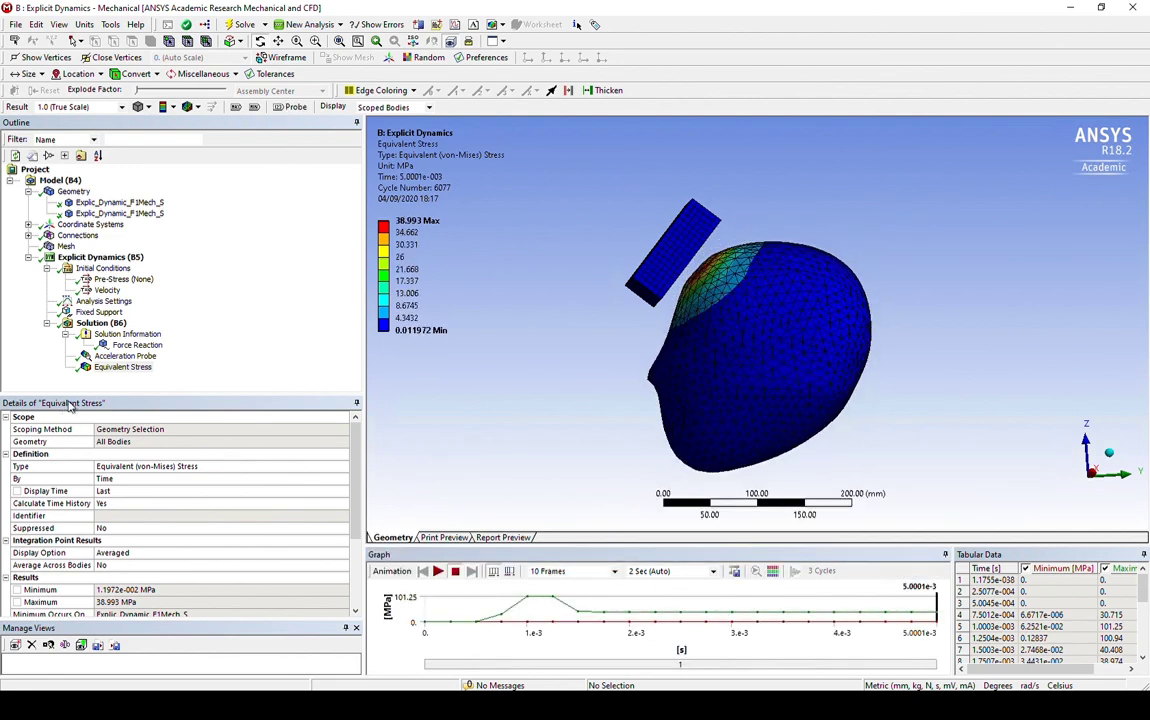
{"action": "left_click", "coordinate": [110, 357]}
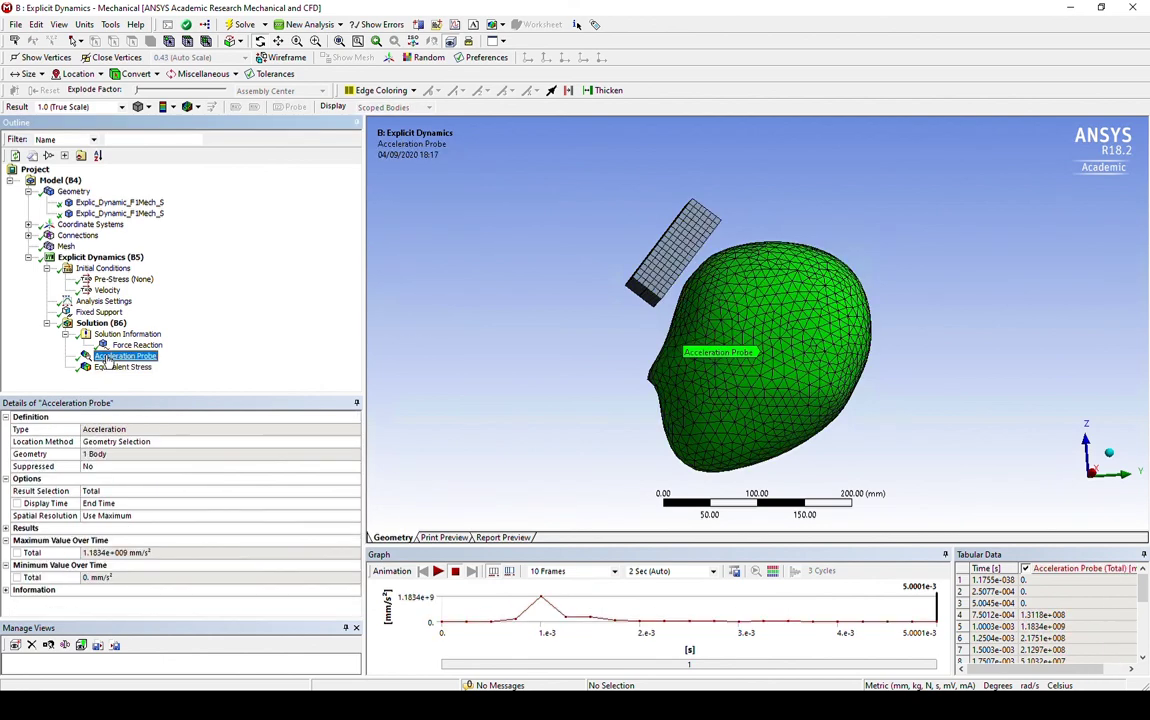
Step: Play and pause the acceleration probe animation, then show the Force Reaction graph peaking at 1.112e+5 N
{"action": "left_click", "coordinate": [437, 571]}
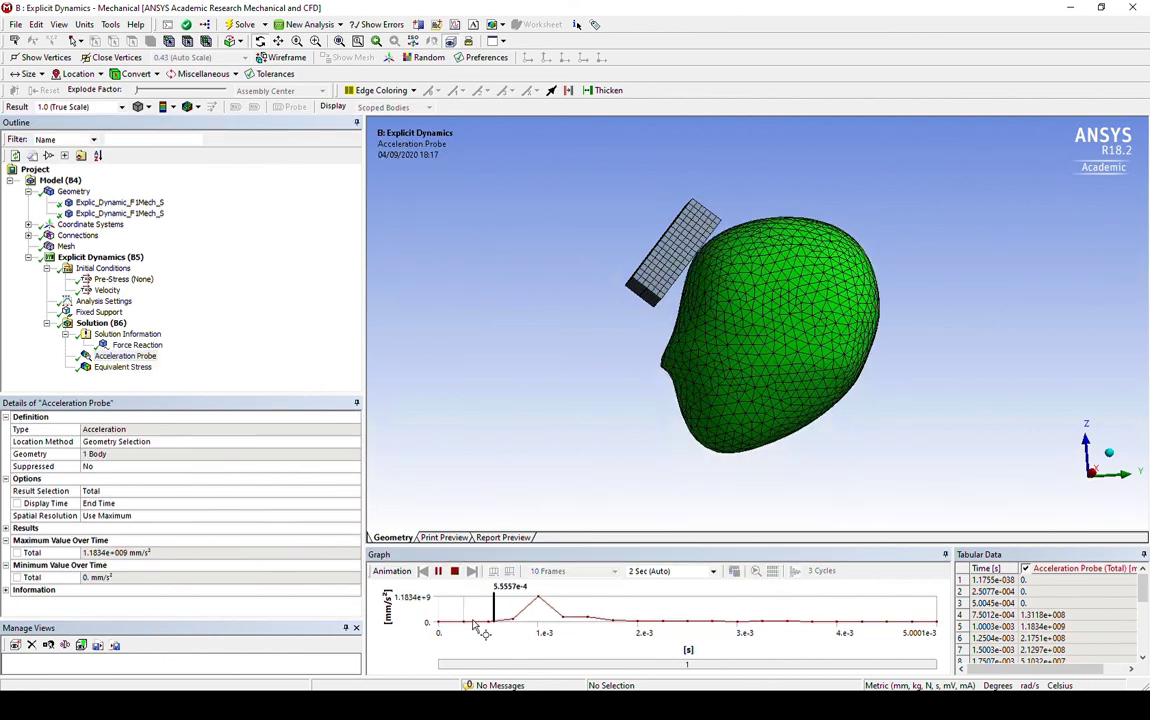
{"action": "left_click", "coordinate": [437, 571]}
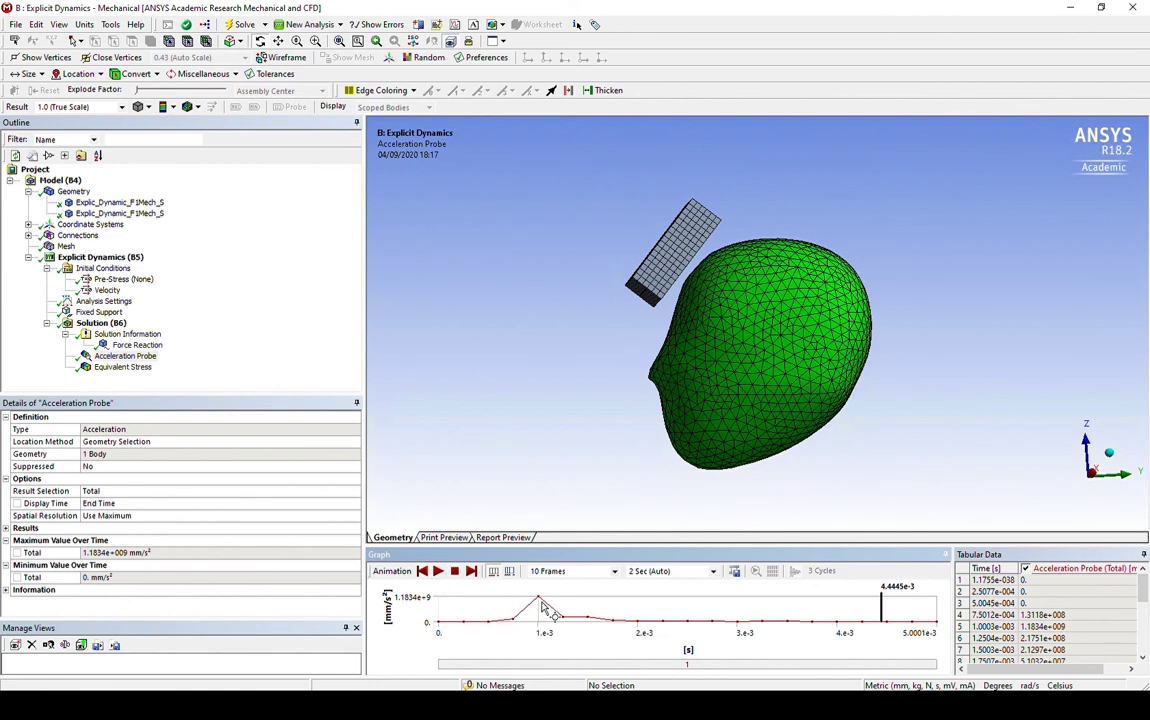
{"action": "left_click", "coordinate": [135, 345]}
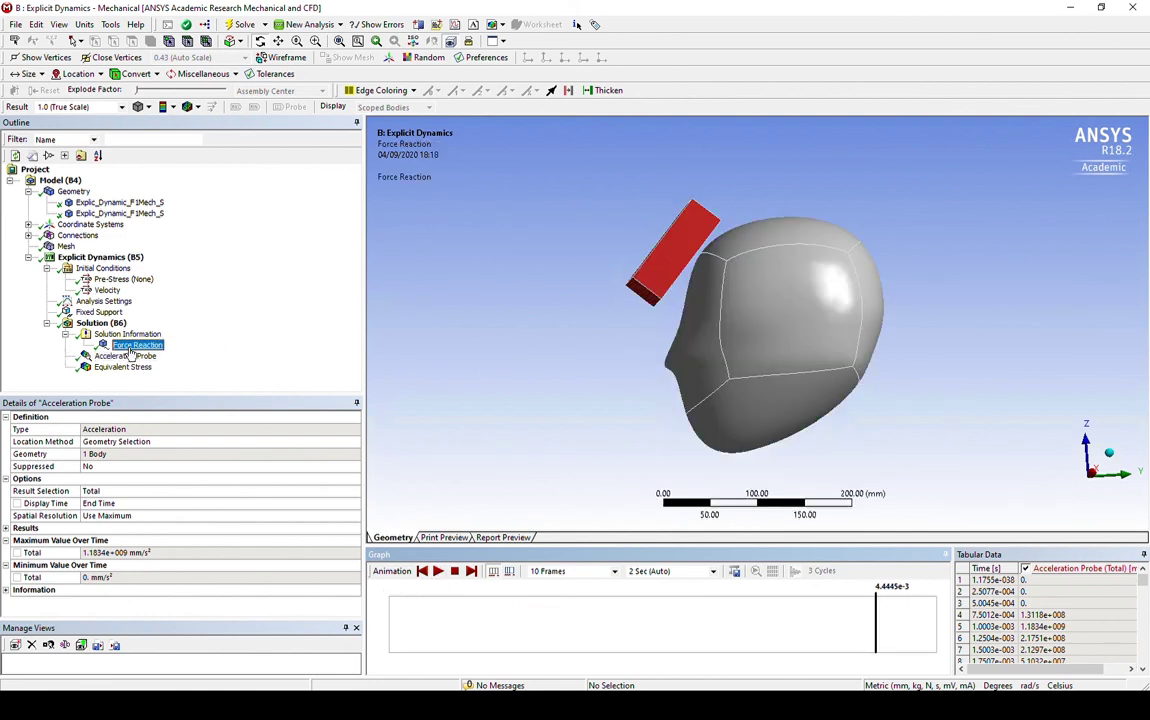